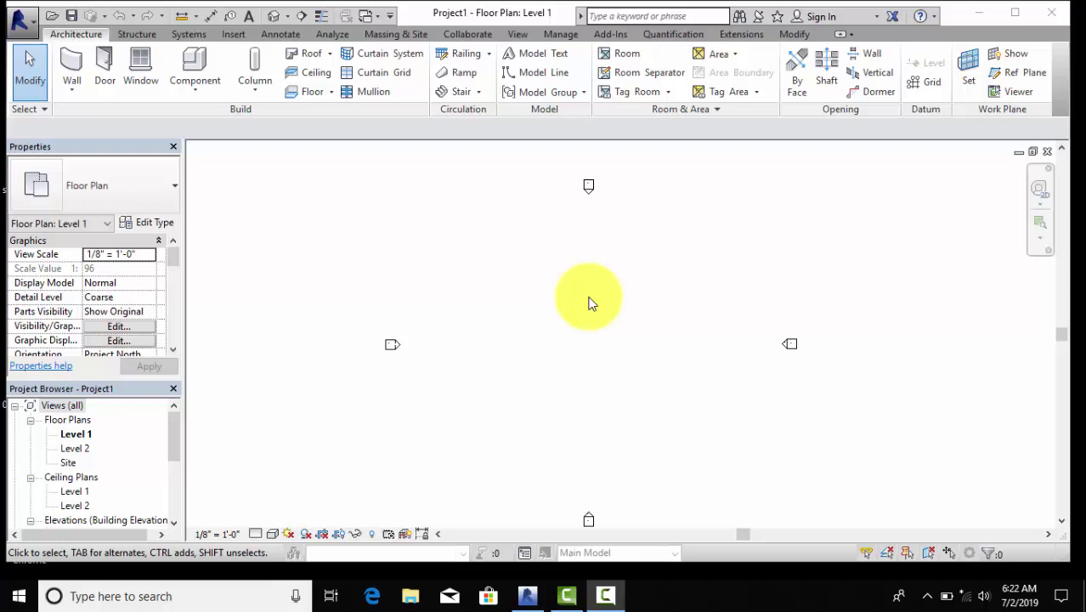
# Step: Keep the project length units as Feet and fractional inches in Project Units (UN)
pyautogui.click(582, 330)
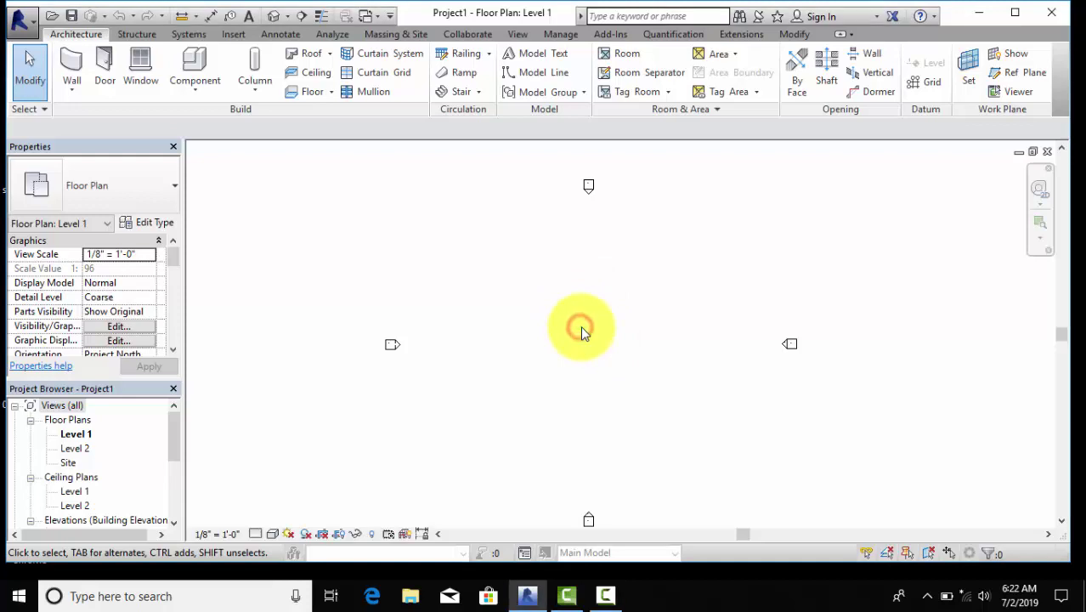
pyautogui.press('u')
pyautogui.press('n')
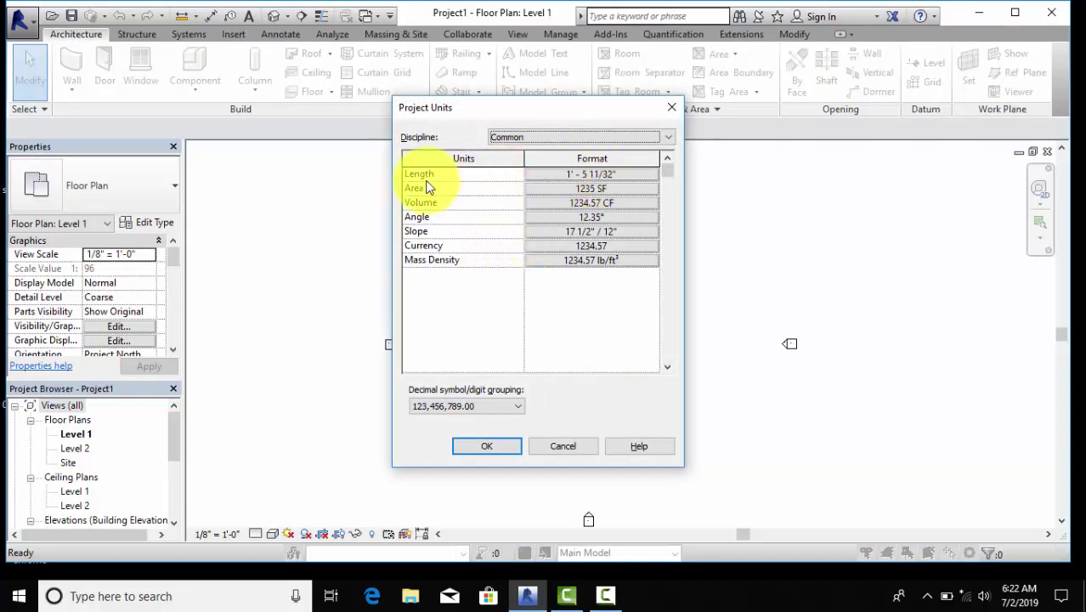
pyautogui.click(617, 174)
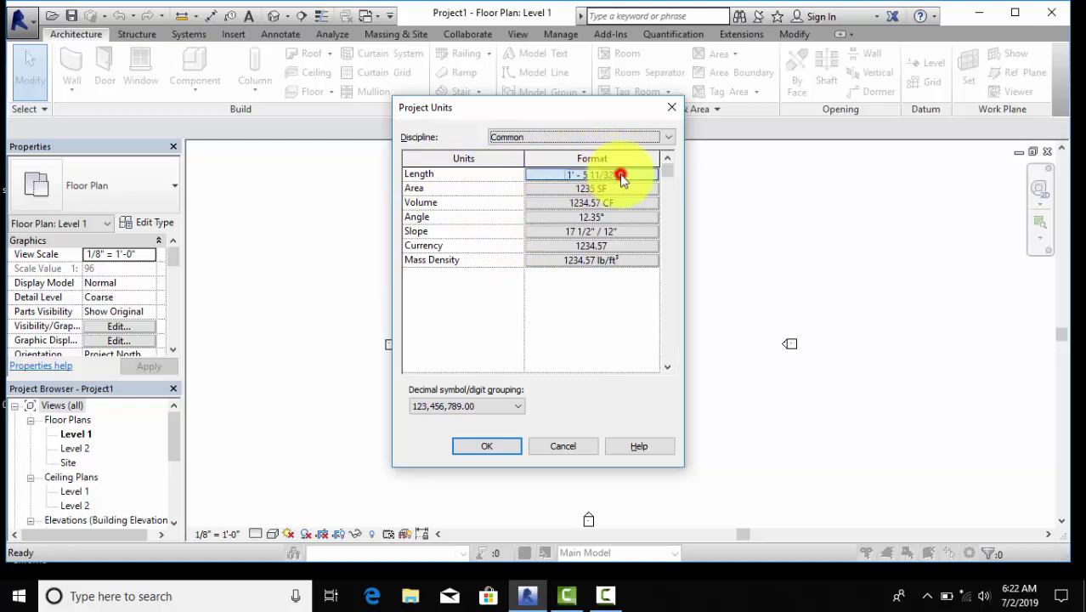
pyautogui.click(566, 205)
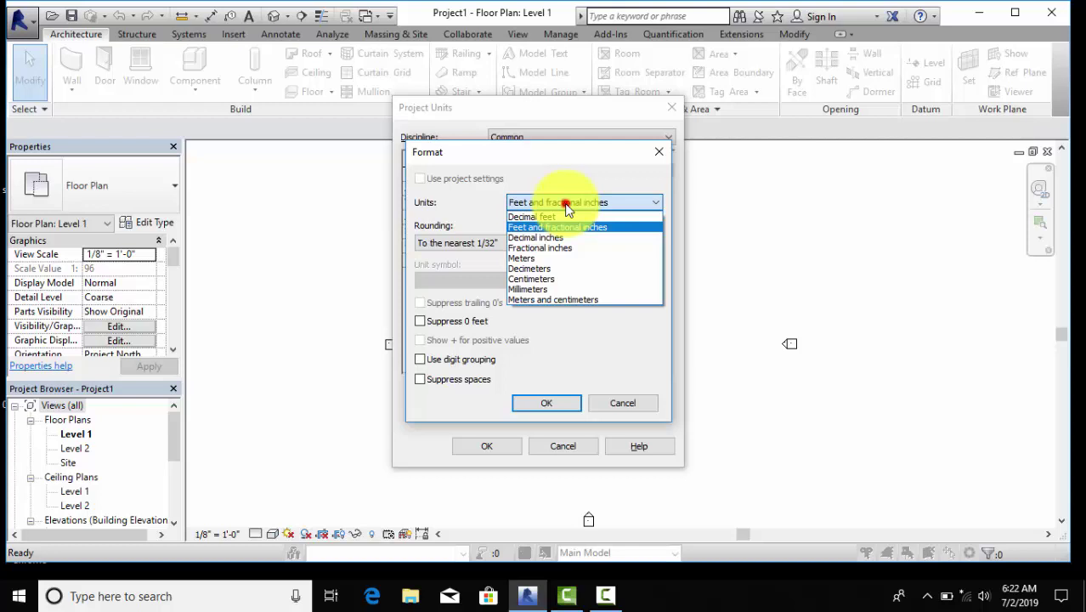
pyautogui.click(566, 207)
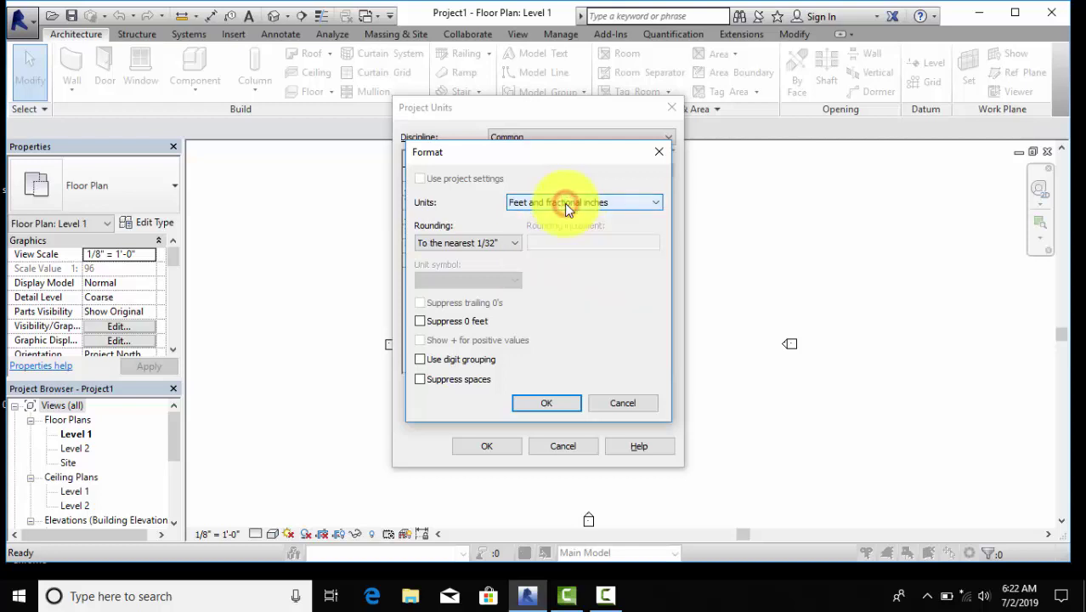
pyautogui.click(524, 403)
pyautogui.click(482, 449)
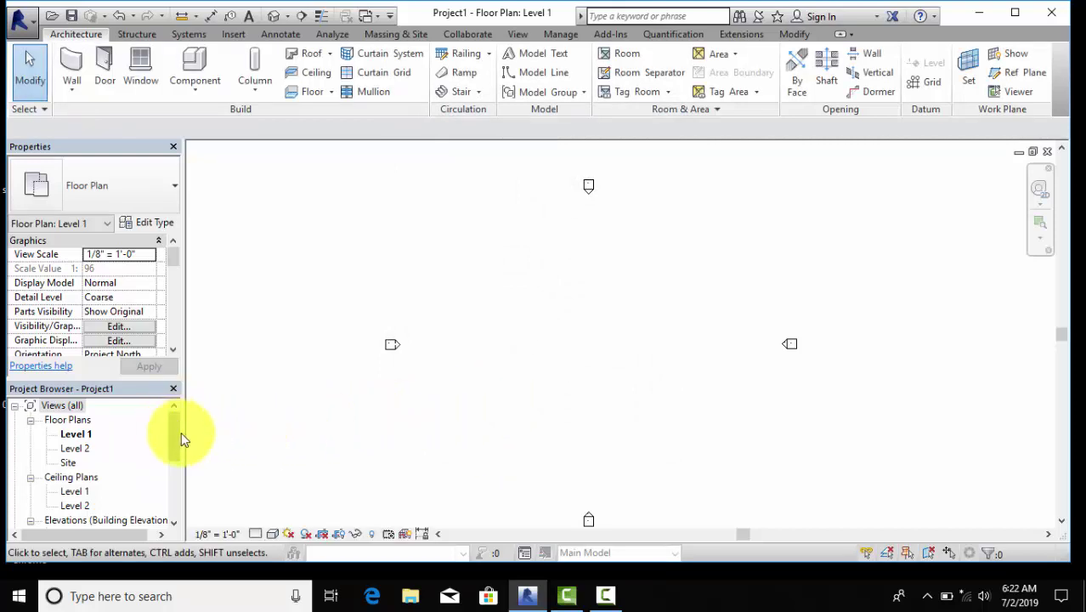
# Step: Open the East elevation and frame the Level 1 and Level 2 lines
pyautogui.moveTo(169, 433); pyautogui.dragTo(166, 464)
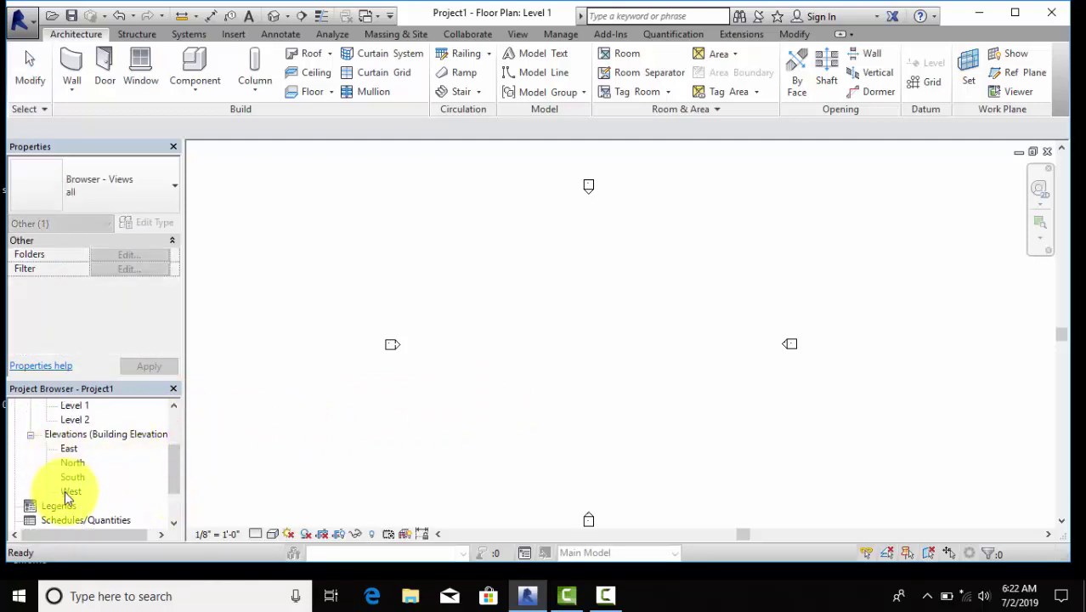
pyautogui.doubleClick(70, 451)
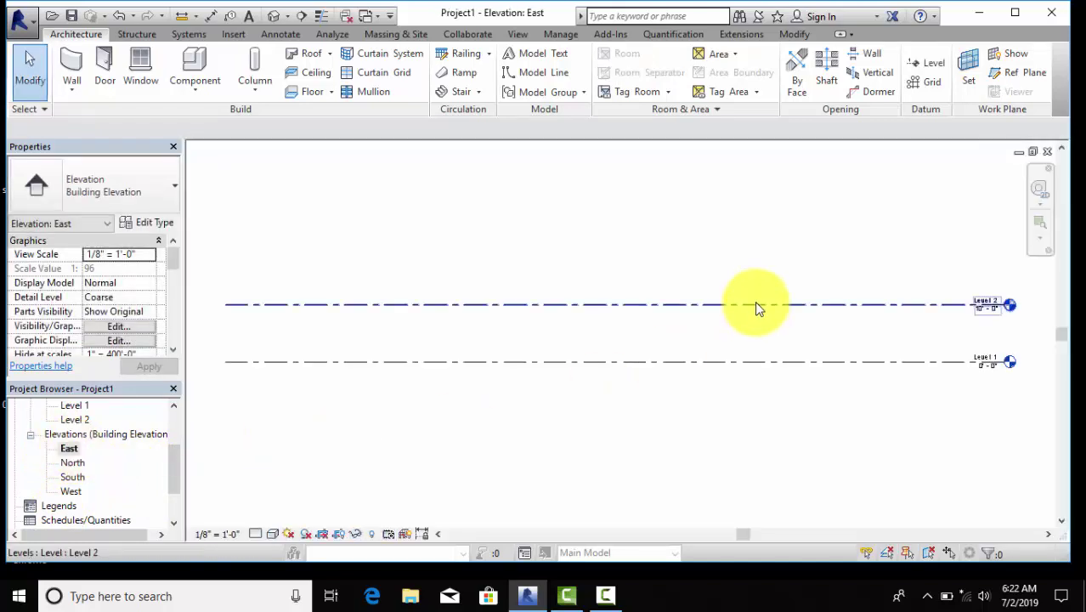
pyautogui.moveTo(775, 329); pyautogui.dragTo(673, 332, button='middle')
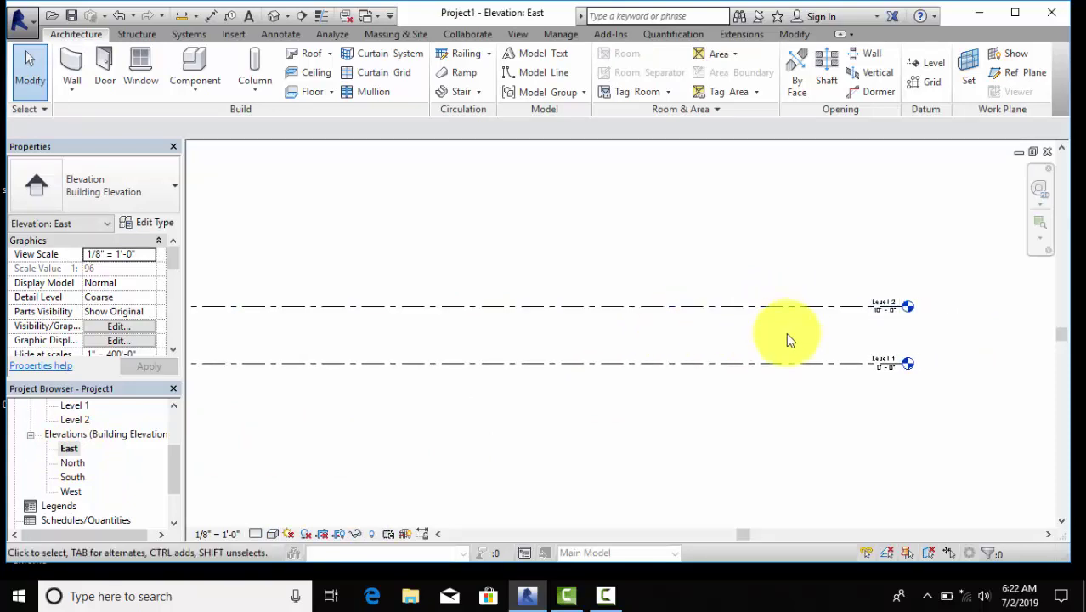
pyautogui.scroll(-1, 771, 333)
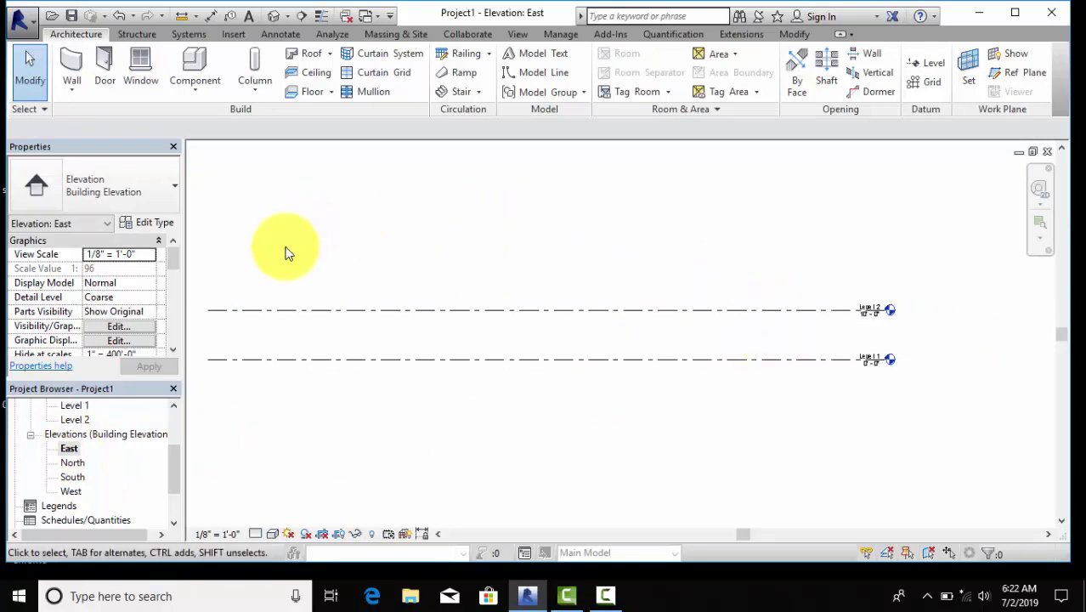
pyautogui.scroll(-1, 387, 268)
pyautogui.moveTo(387, 268); pyautogui.dragTo(380, 262, button='middle')
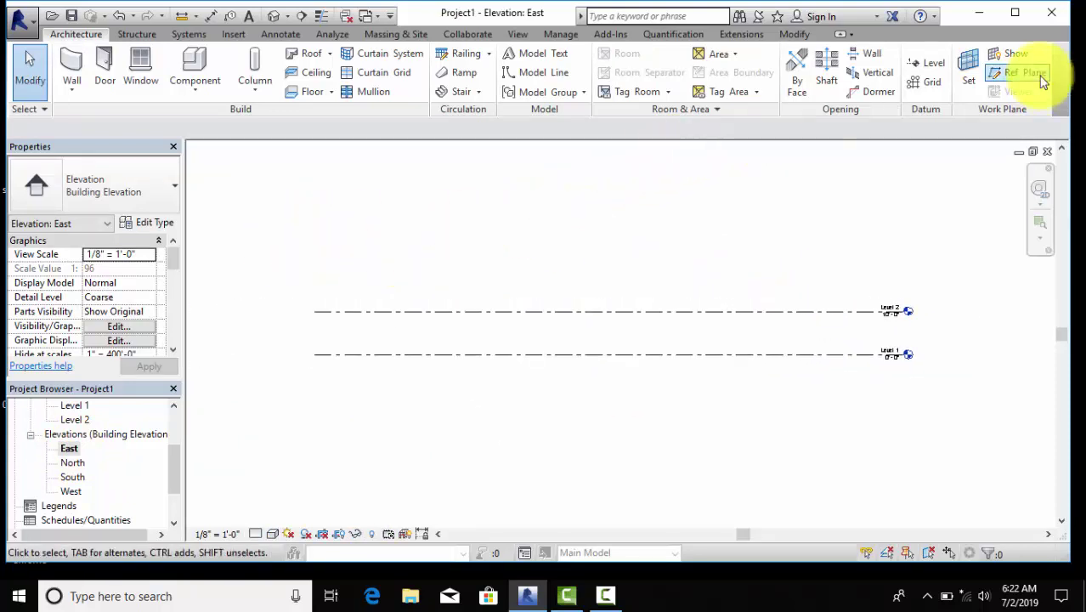
# Step: Draw the Level 3 and Level 4 lines above Level 2
pyautogui.click(924, 65)
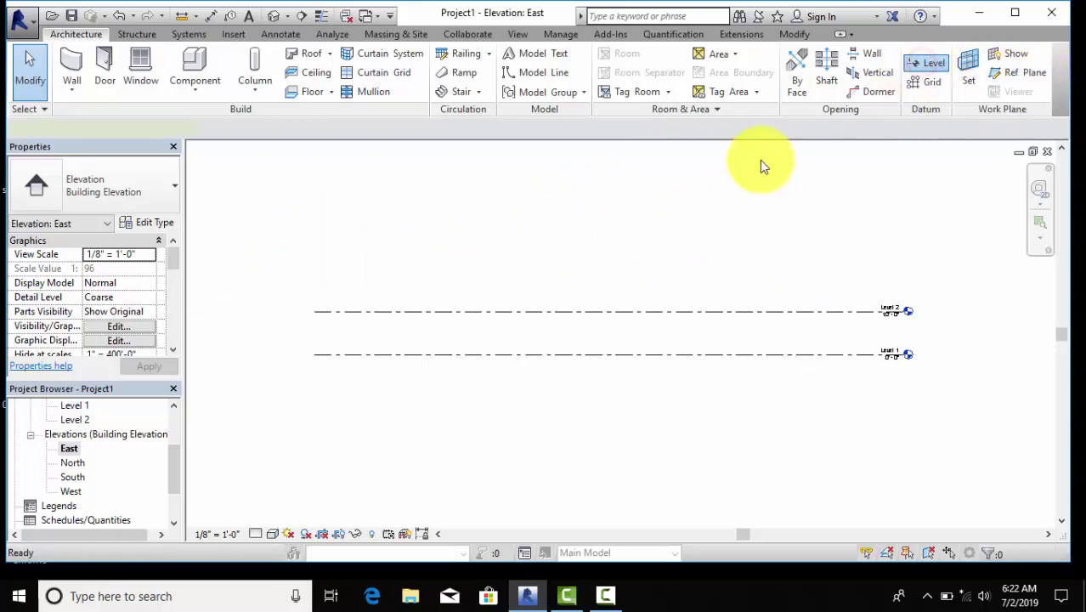
pyautogui.click(315, 261)
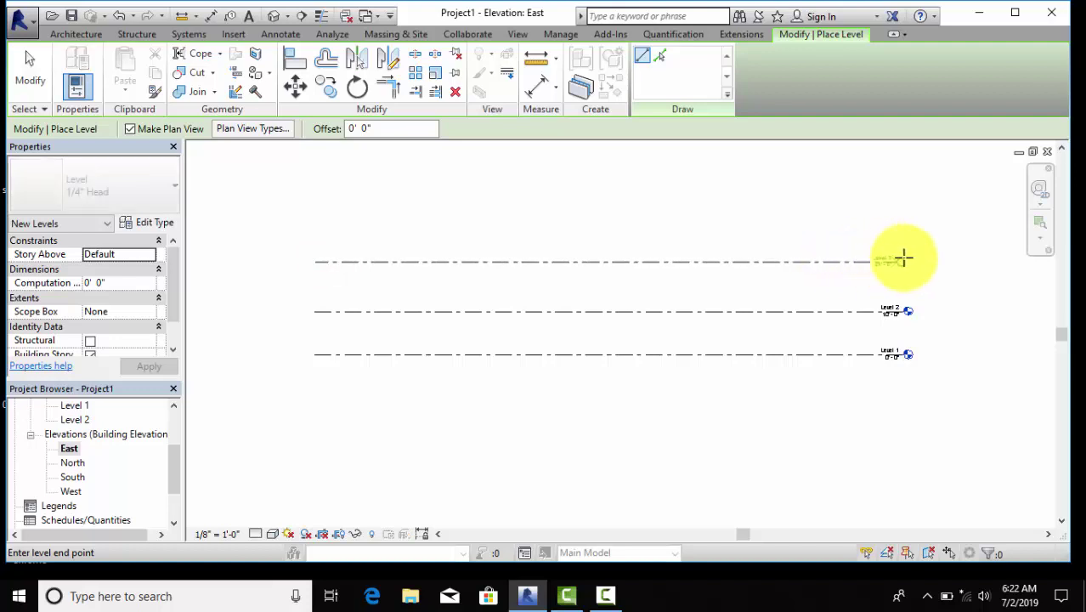
pyautogui.click(906, 261)
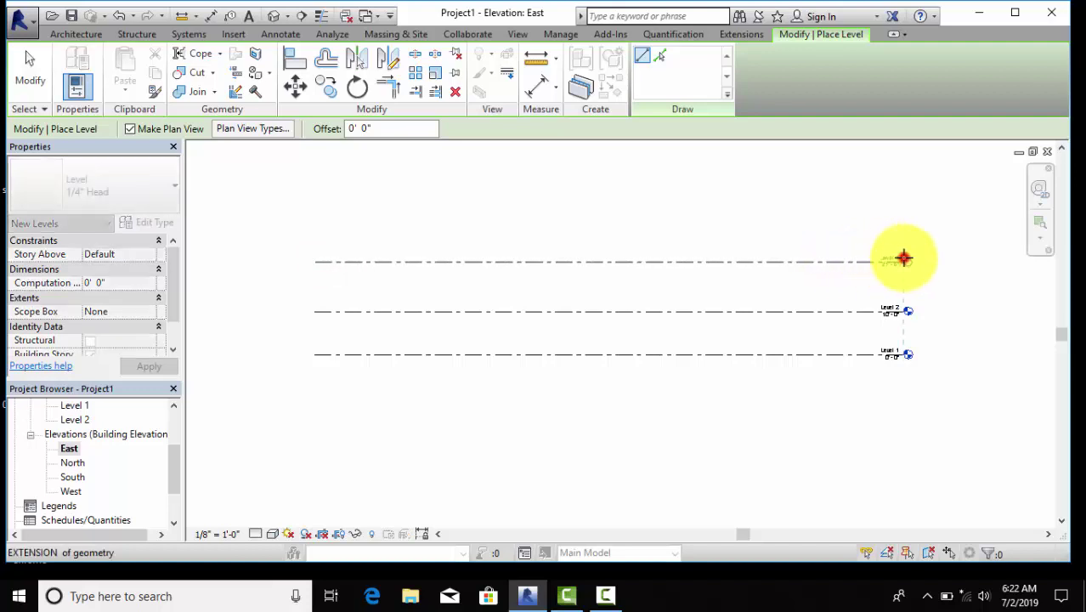
pyautogui.click(315, 199)
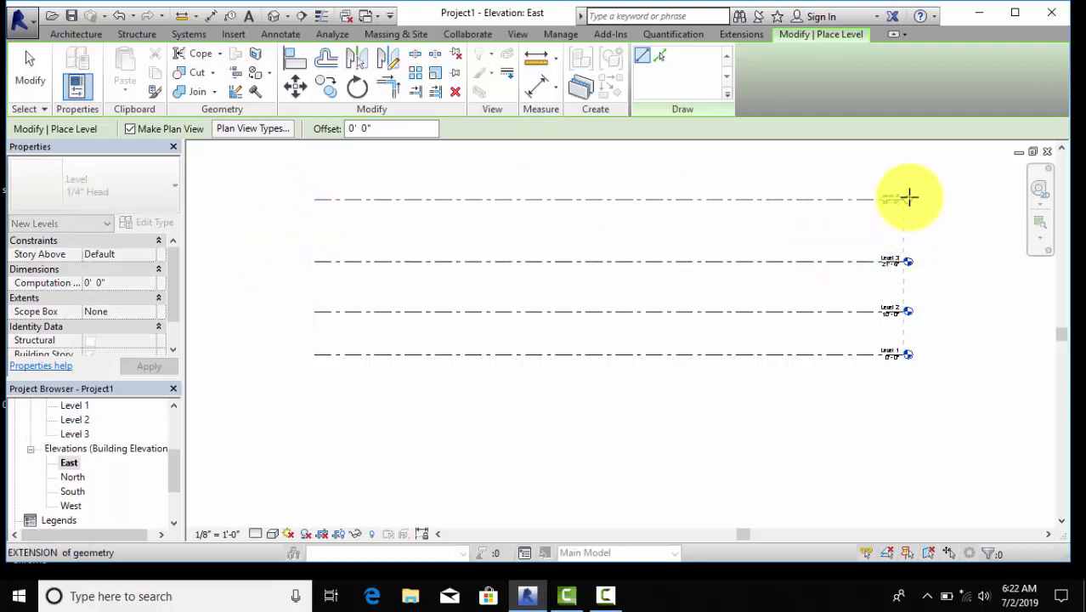
pyautogui.click(906, 199)
# Step: Add Level 5 at the top, then cancel level placement
pyautogui.moveTo(484, 204); pyautogui.dragTo(496, 256, button='middle')
pyautogui.scroll(1, 496, 256)
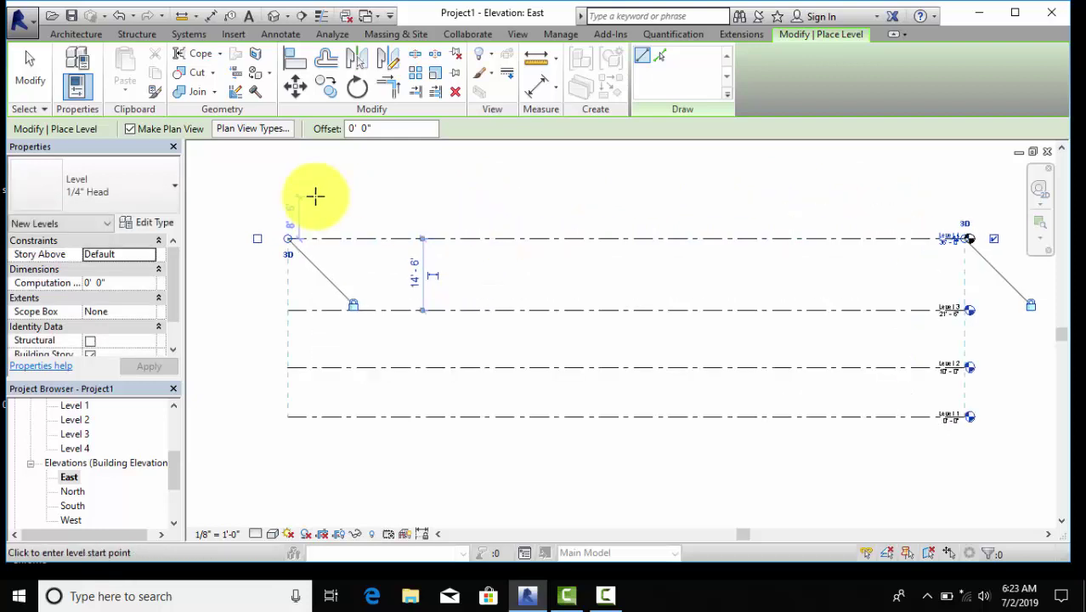
pyautogui.click(288, 173)
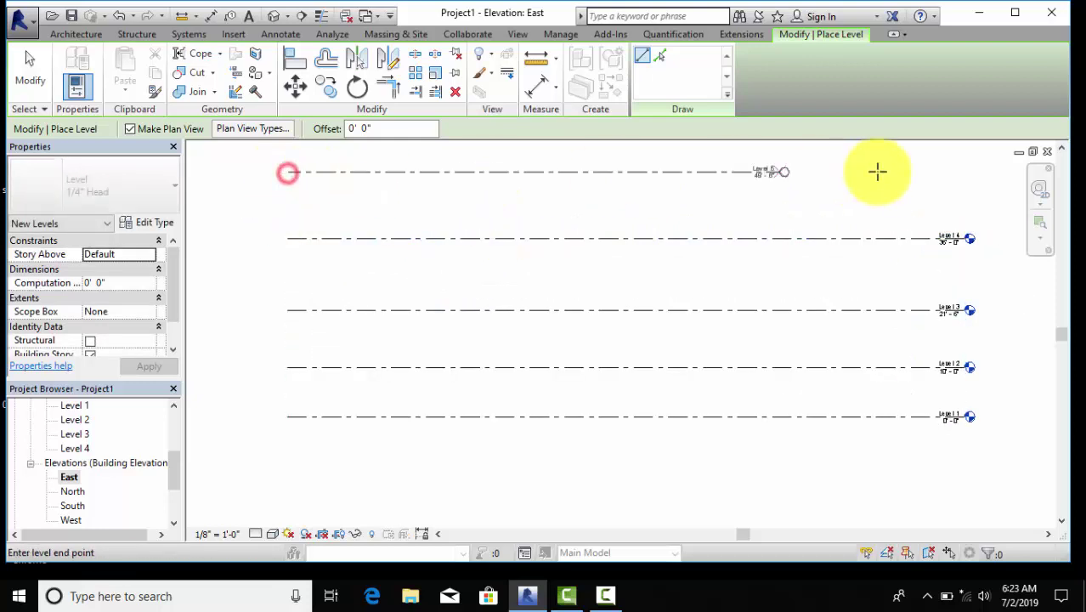
pyautogui.click(954, 172)
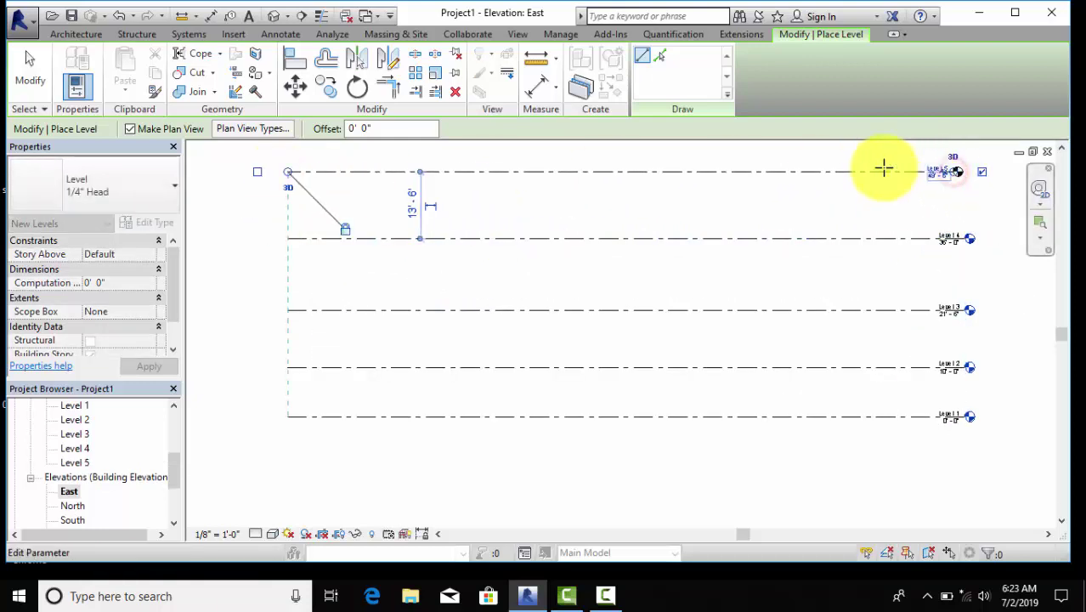
pyautogui.rightClick(849, 165)
pyautogui.click(865, 177)
pyautogui.rightClick(865, 183)
pyautogui.click(875, 188)
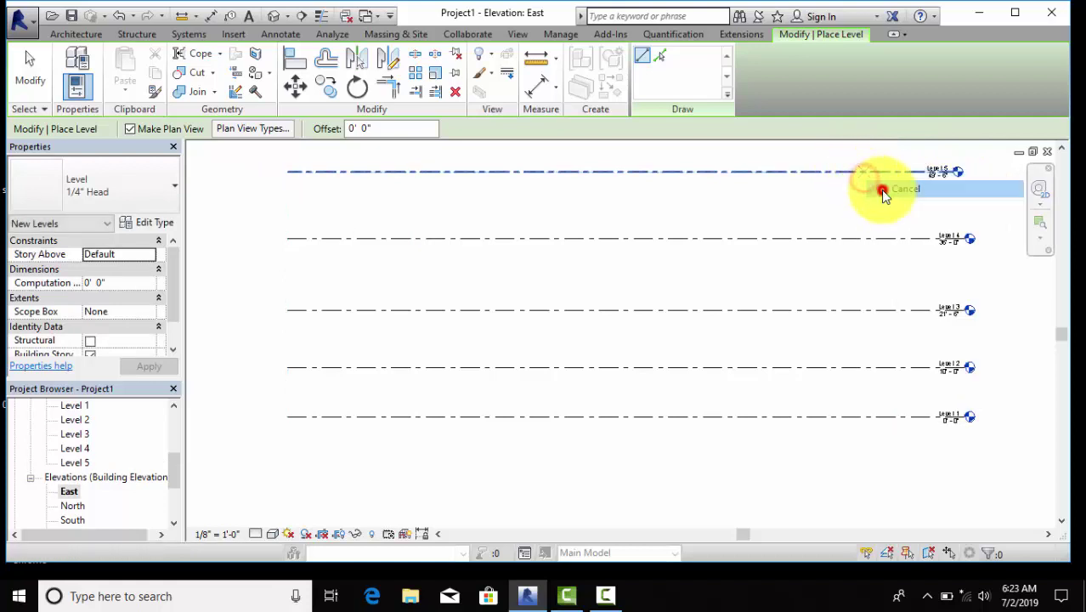
# Step: Change Level 3's 11'-6" gap above Level 2 to 10'-0"
pyautogui.click(693, 320)
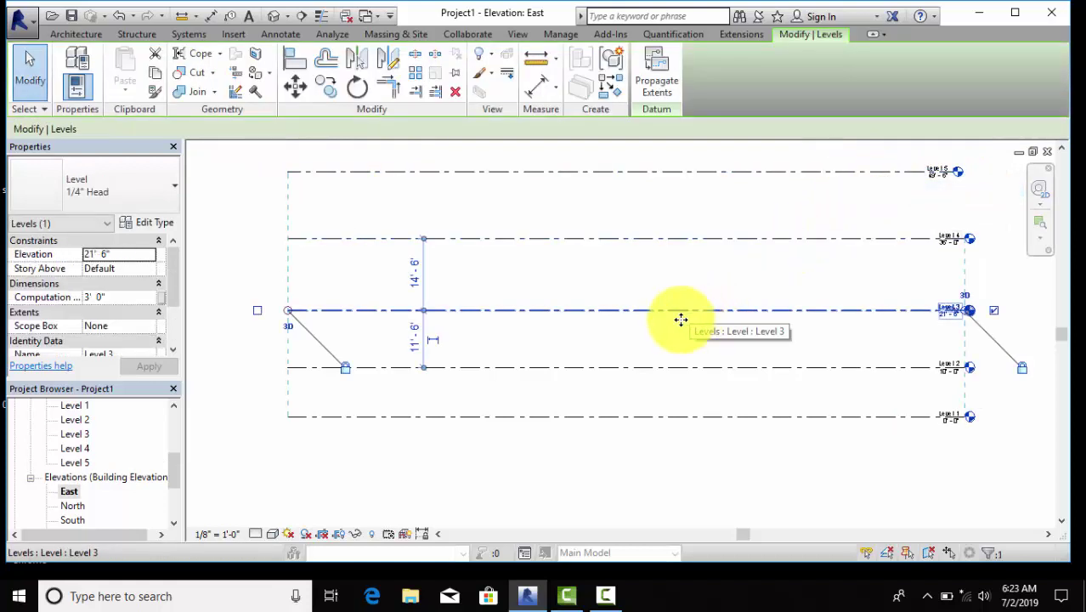
pyautogui.scroll(2, 359, 359)
pyautogui.scroll(2, 359, 359)
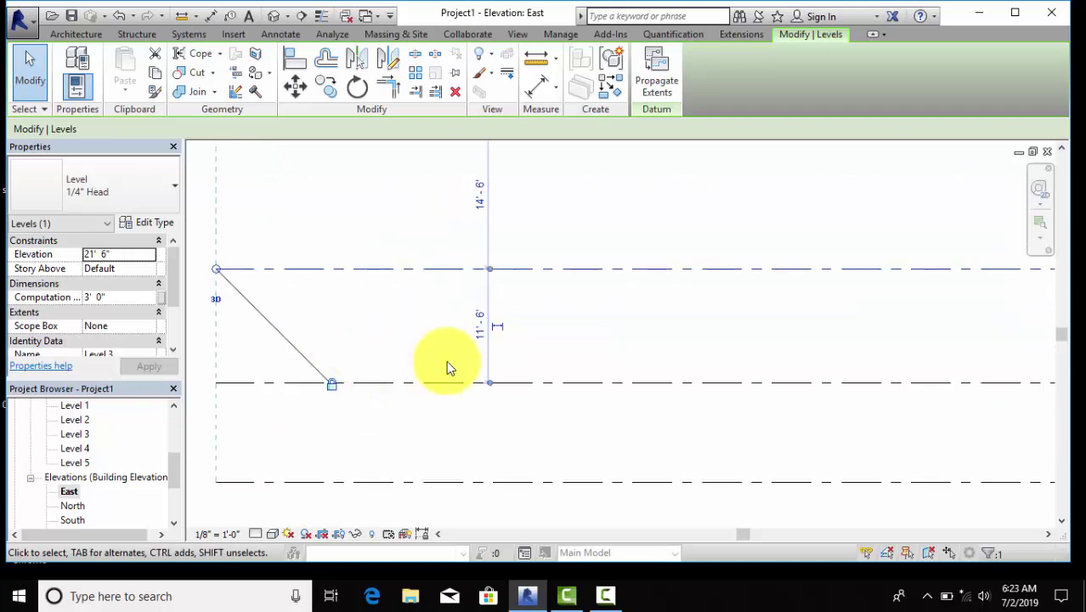
pyautogui.click(480, 333)
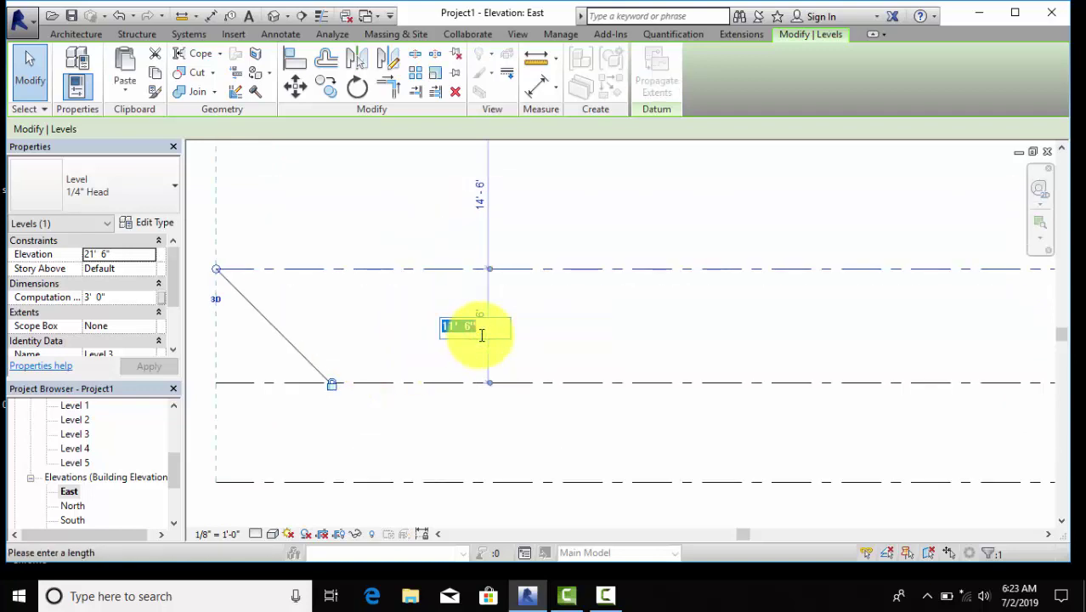
pyautogui.write('10')
pyautogui.press('Return')
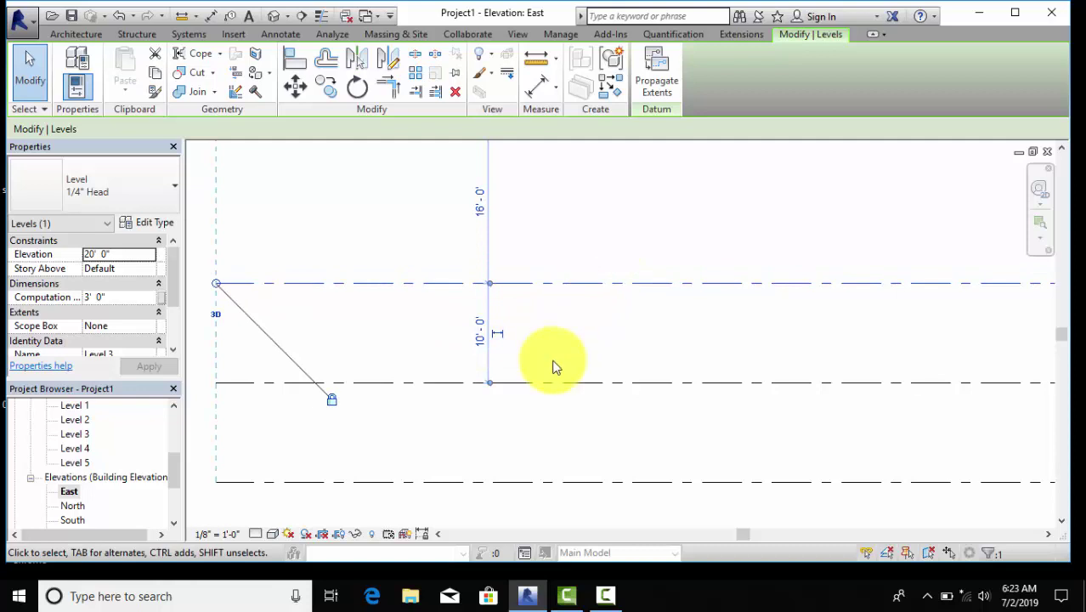
pyautogui.scroll(-1, 577, 451)
pyautogui.keyDown('ctrl'); pyautogui.scroll(2, 528, 405); pyautogui.keyUp('ctrl')
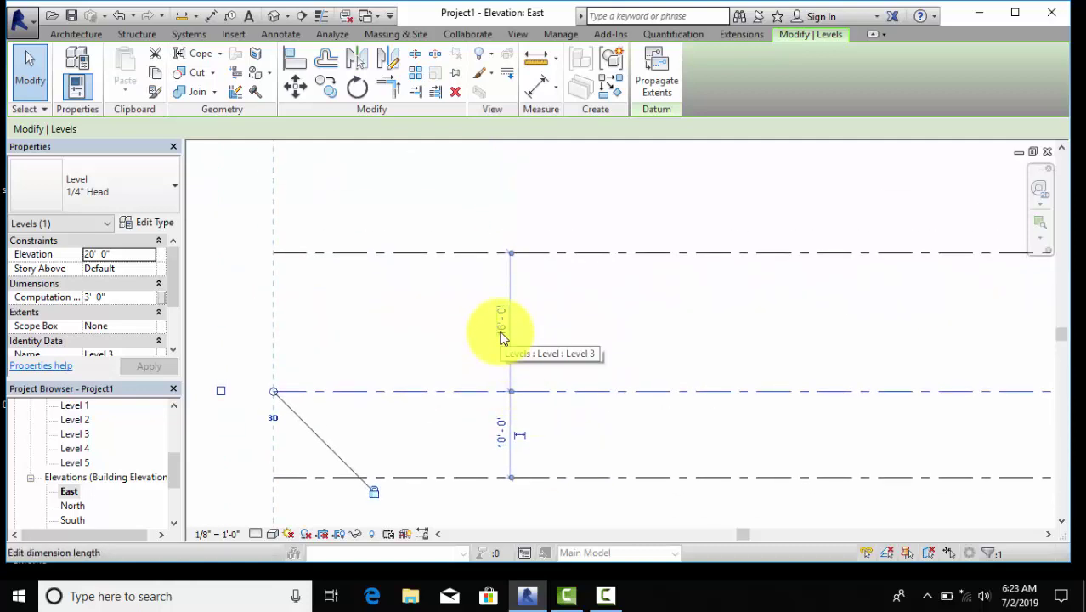
pyautogui.click(754, 306)
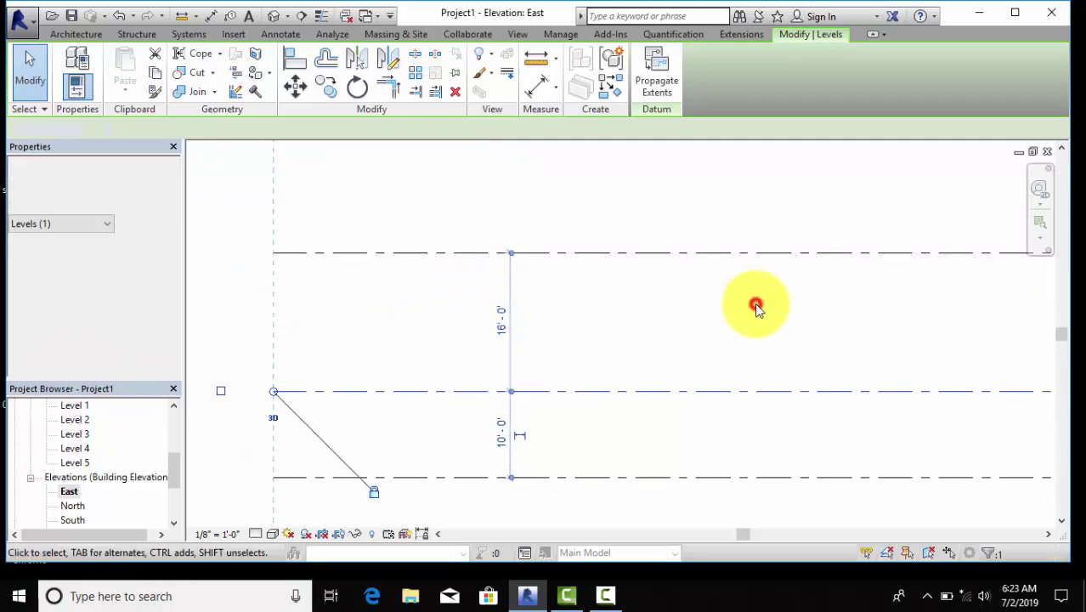
# Step: Set Level 4 10' above Level 3
pyautogui.click(488, 253)
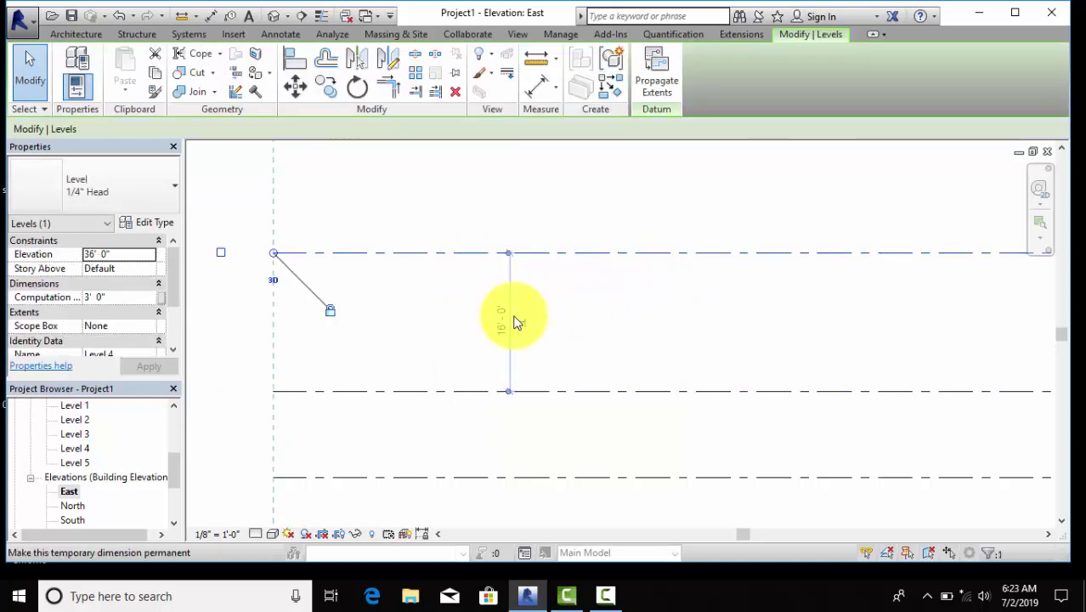
pyautogui.click(501, 321)
pyautogui.write('10')
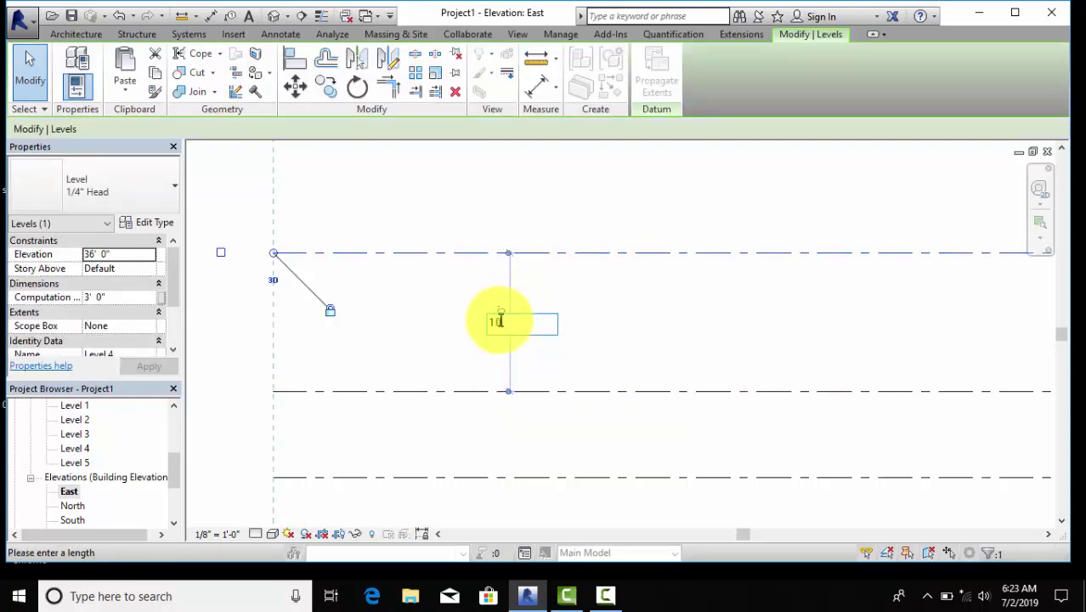
pyautogui.press('Return')
pyautogui.click(585, 240)
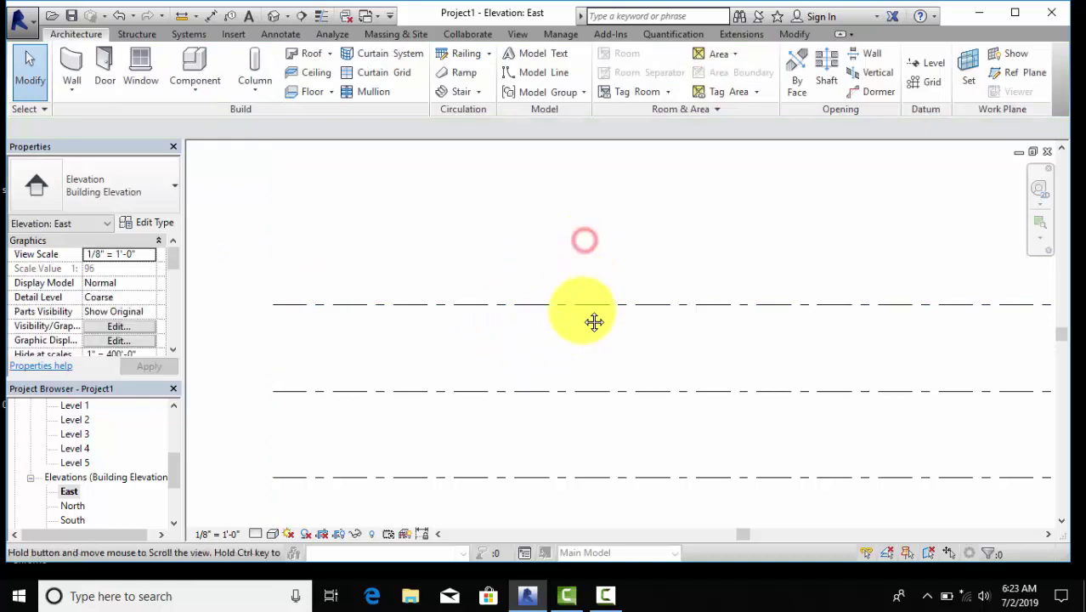
# Step: Set Level 5's 19'-6" gap so it sits at 40'-0"
pyautogui.moveTo(594, 322); pyautogui.dragTo(598, 335, button='middle')
pyautogui.click(544, 243)
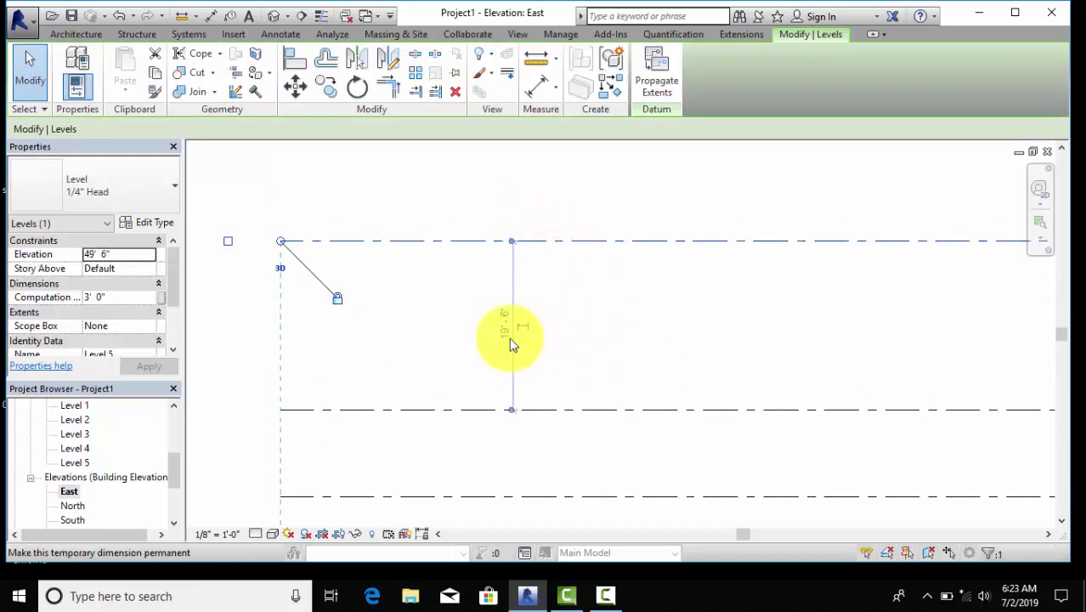
pyautogui.click(502, 331)
pyautogui.write("10'")
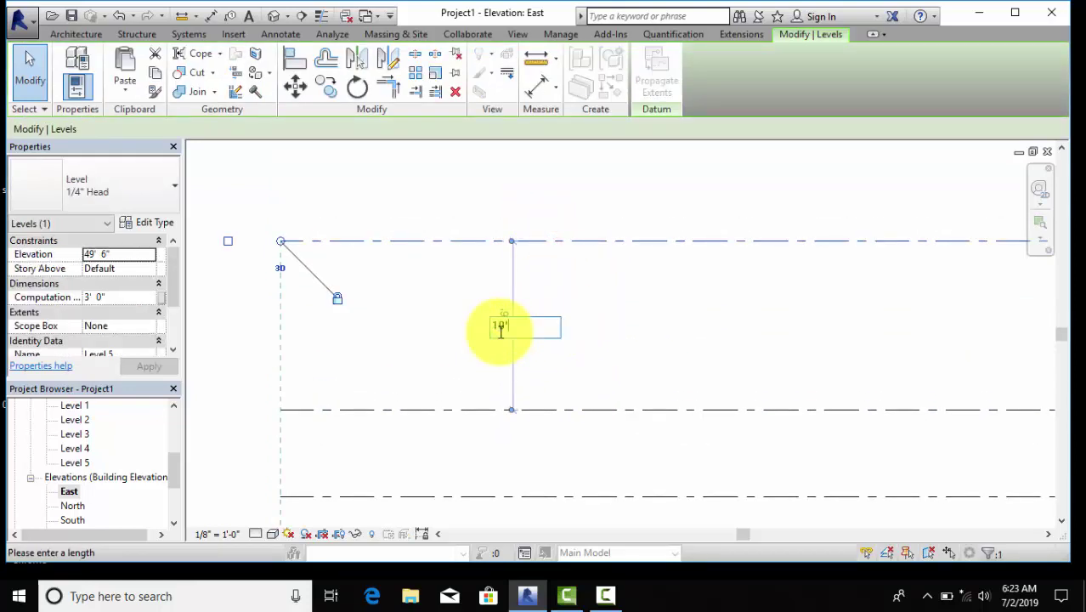
pyautogui.press('Return')
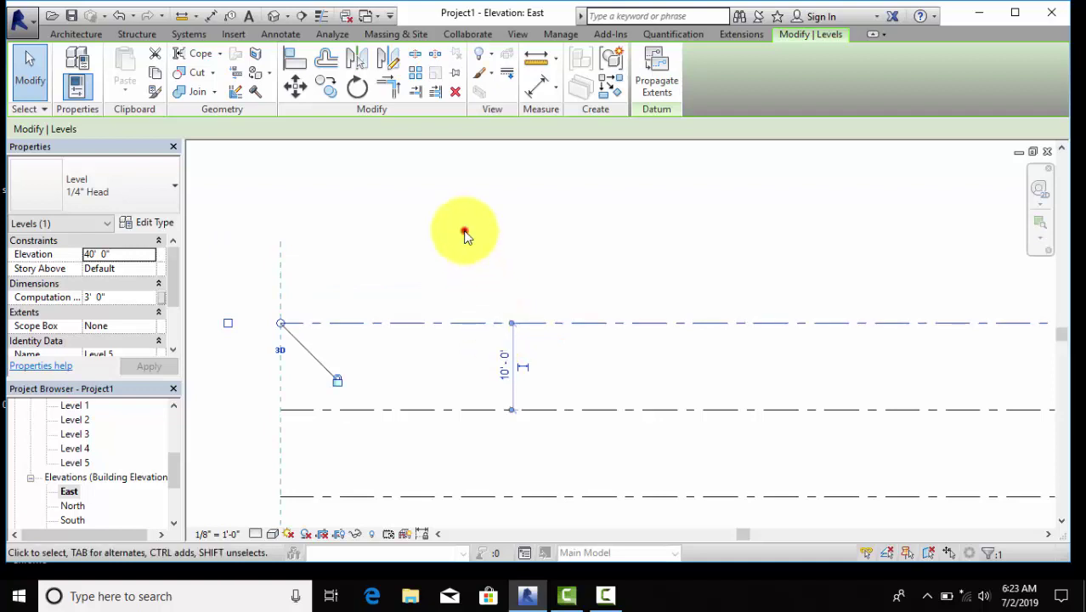
pyautogui.click(463, 231)
# Step: Zoom and pan the elevation to review all five level heads and labels
pyautogui.scroll(-2, 463, 230)
pyautogui.scroll(-2, 464, 230)
pyautogui.moveTo(568, 310); pyautogui.dragTo(460, 341, button='middle')
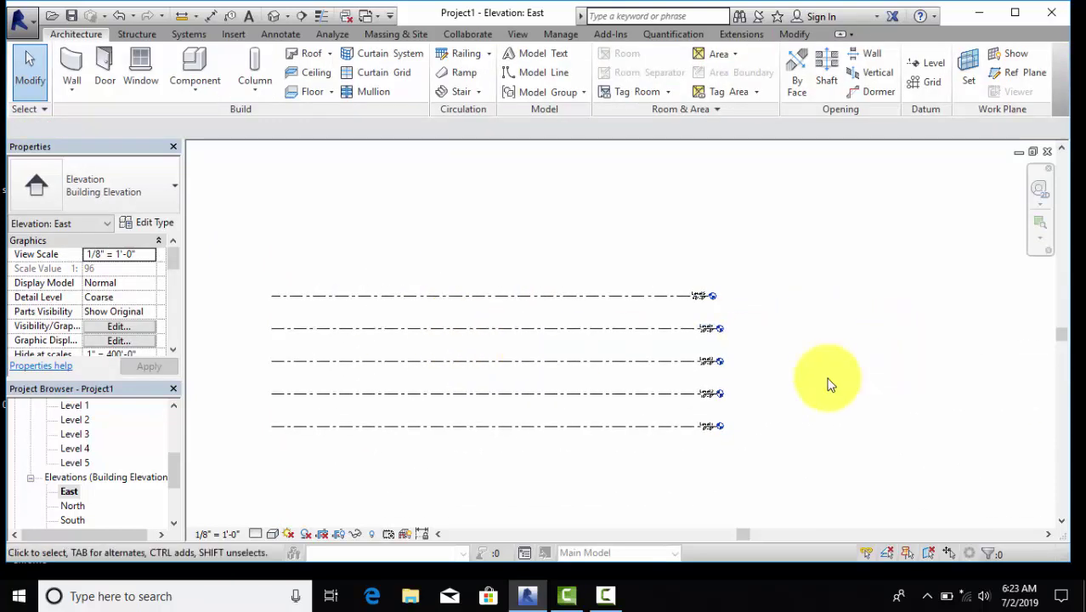
pyautogui.scroll(4, 761, 386)
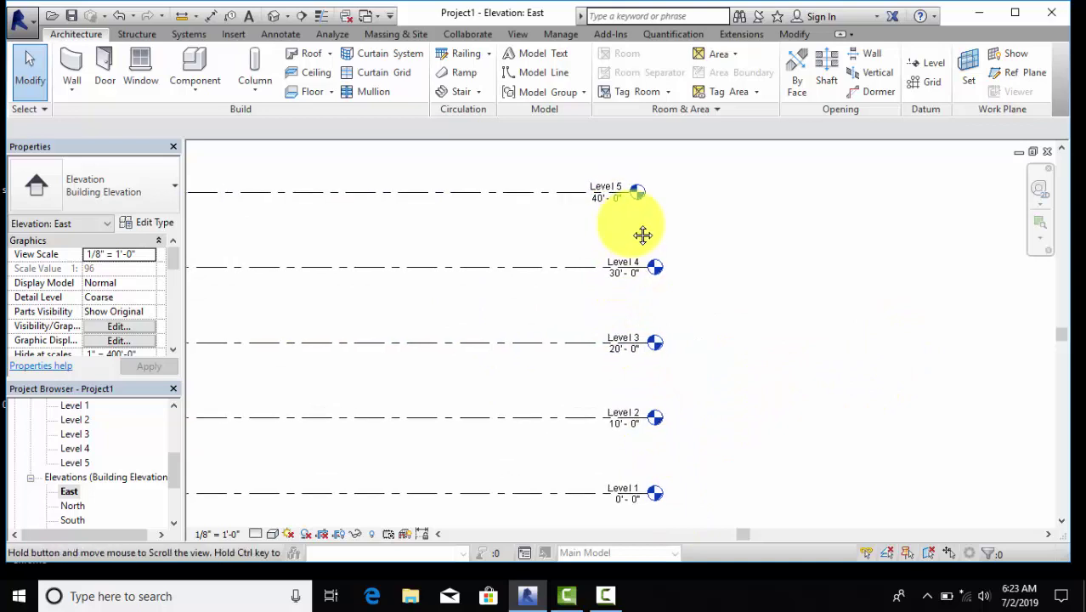
pyautogui.moveTo(623, 232); pyautogui.dragTo(671, 225, button='middle')
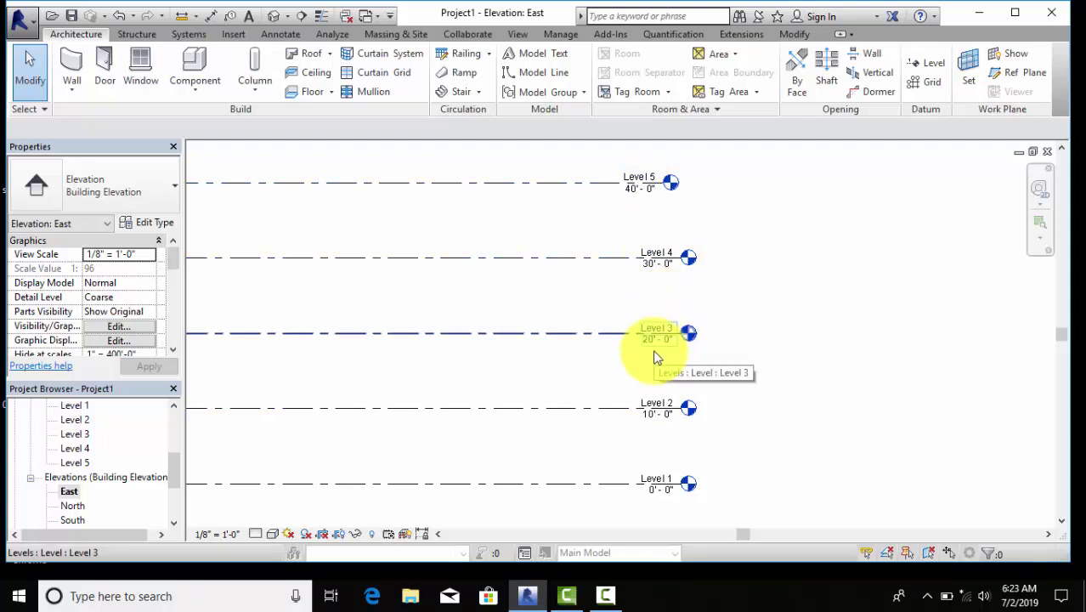
pyautogui.moveTo(536, 388)
pyautogui.mouseDown(button='middle')
pyautogui.moveTo(736, 334)
pyautogui.moveTo(772, 304)
pyautogui.mouseUp(button='middle')
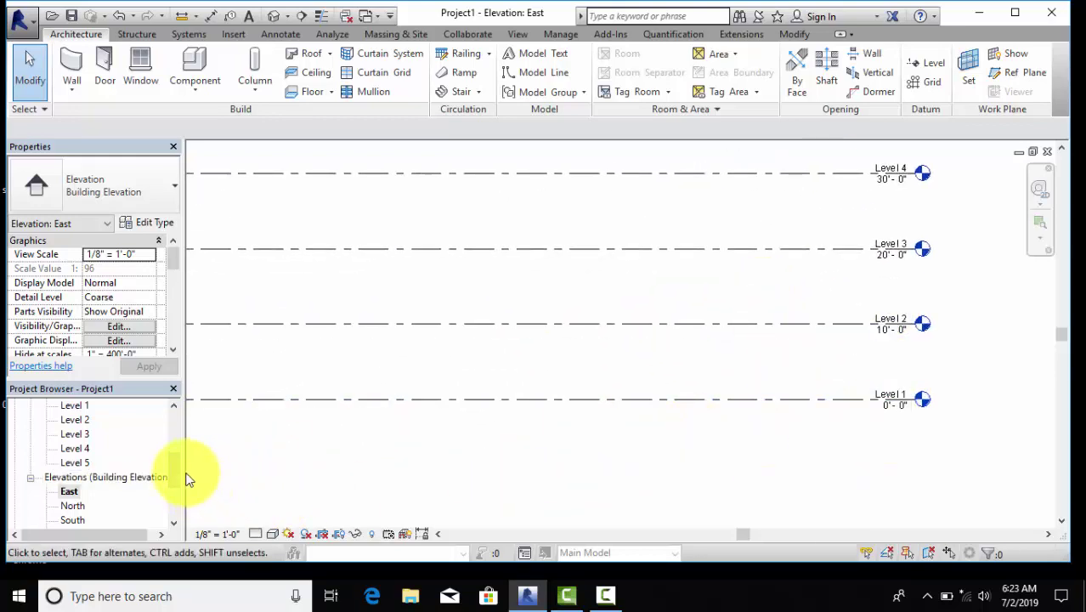
pyautogui.moveTo(174, 469); pyautogui.dragTo(170, 421)
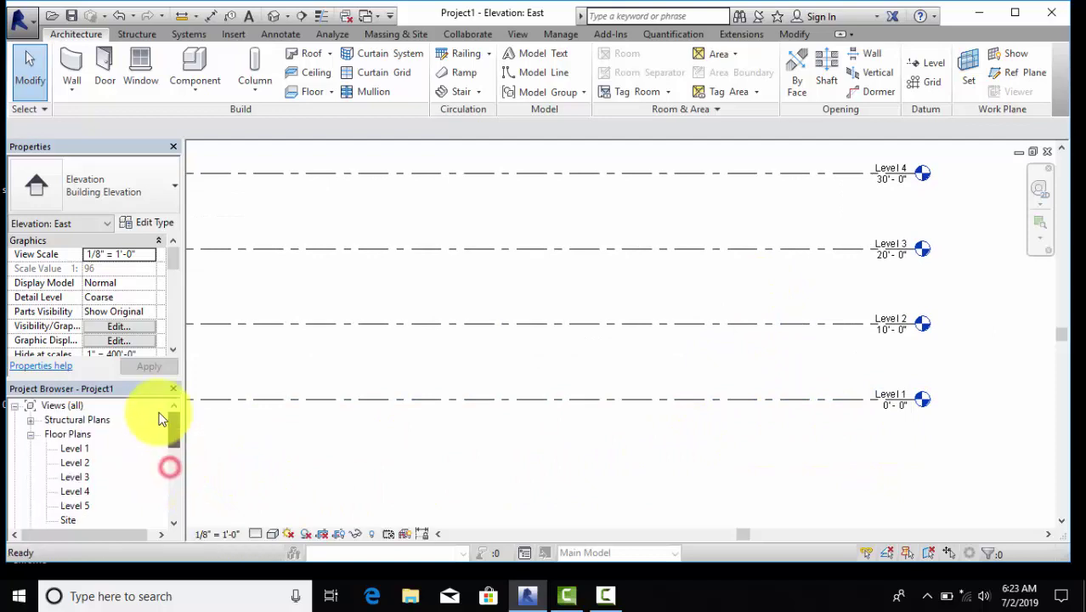
# Step: Open the Level 1 plan and duplicate the Generic - 8" wall type as 9"
pyautogui.doubleClick(74, 448)
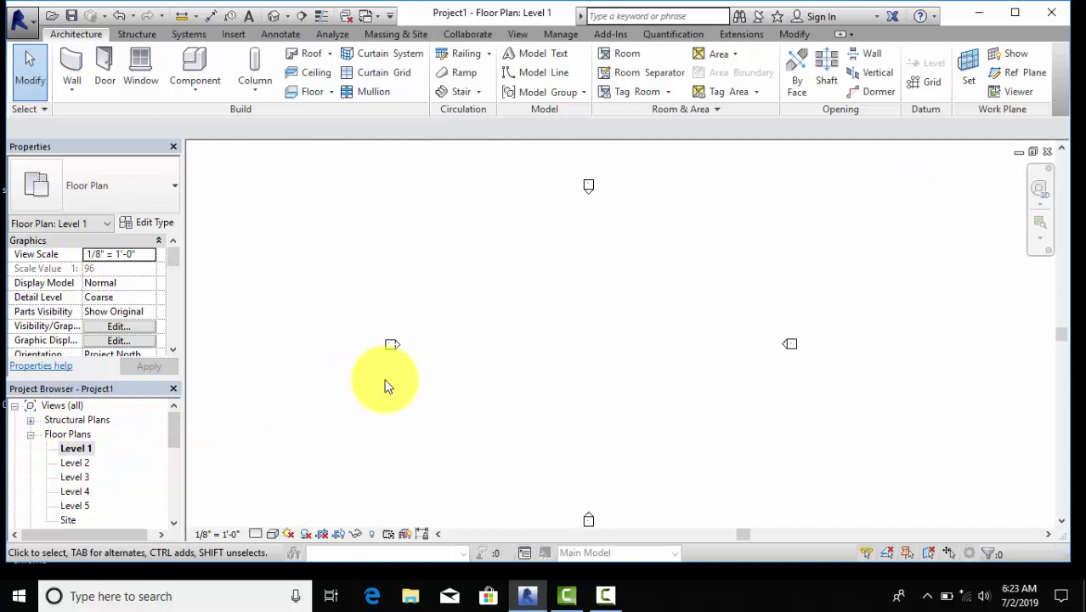
pyautogui.click(72, 60)
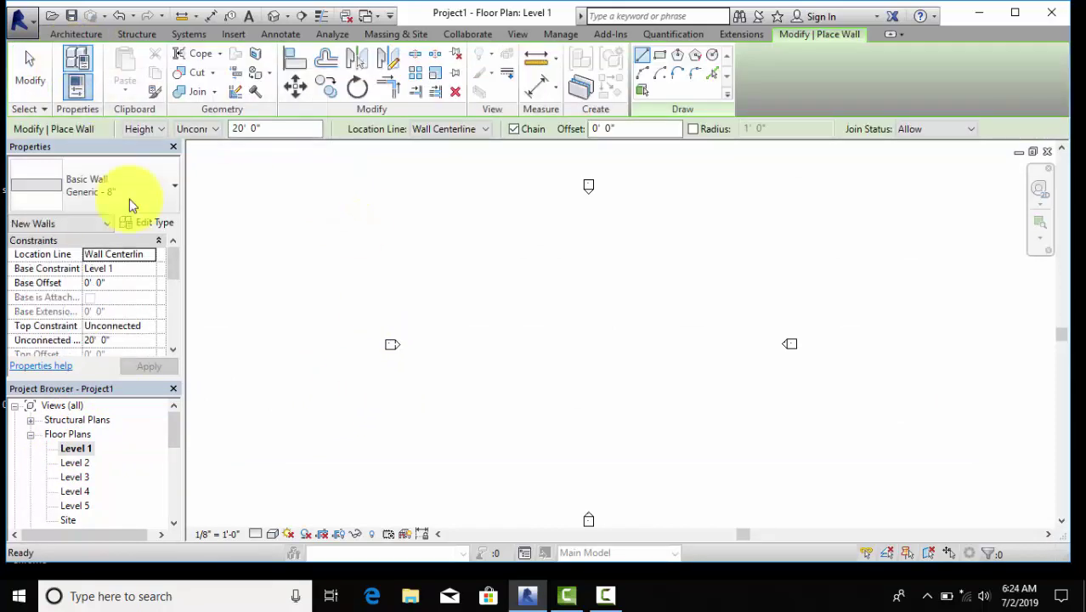
pyautogui.click(153, 224)
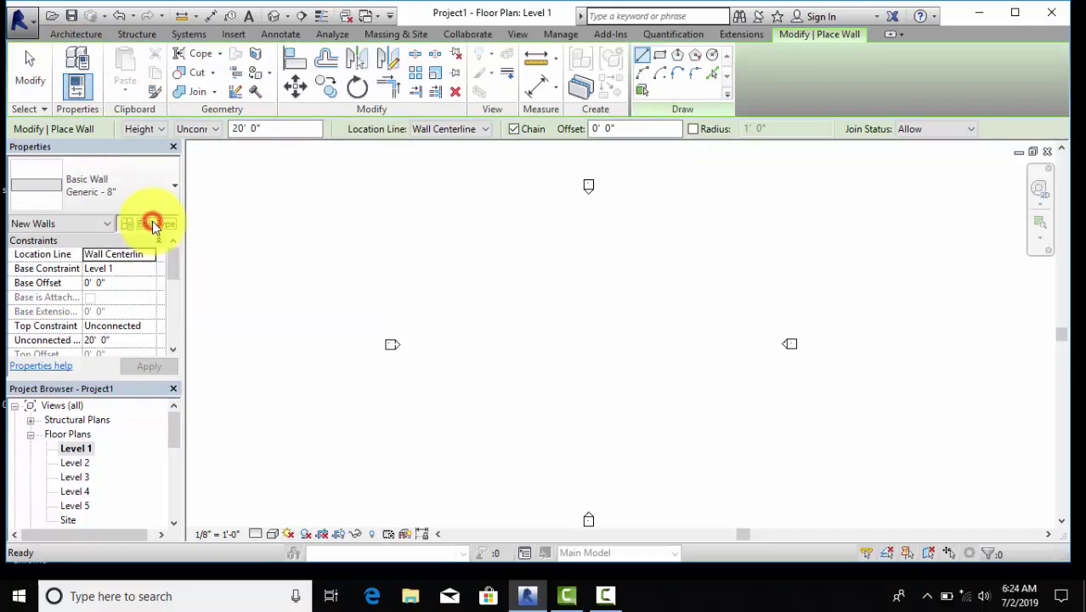
pyautogui.click(644, 114)
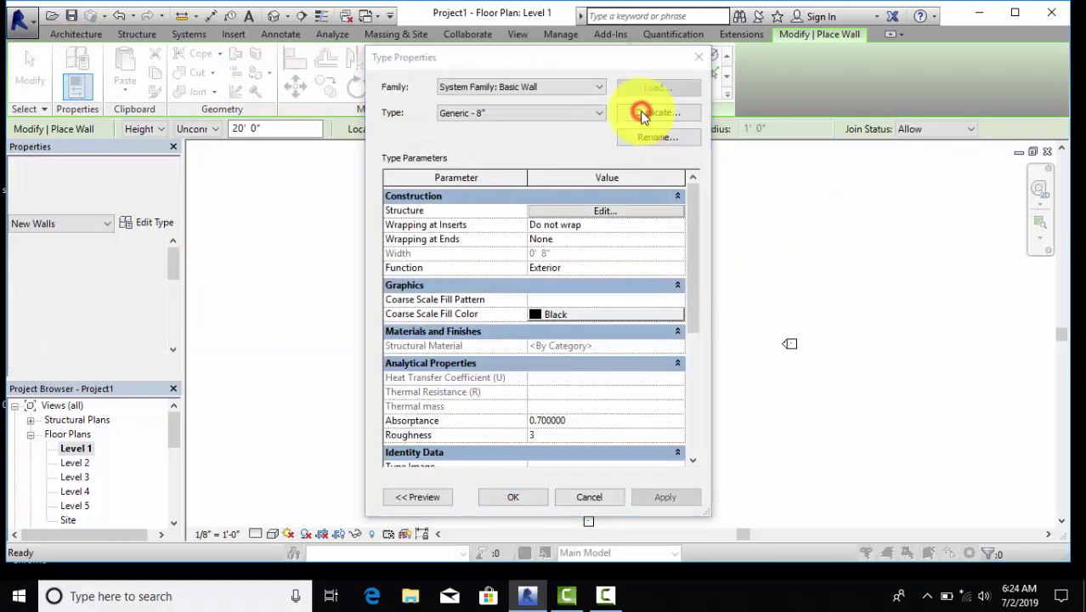
pyautogui.write('9')
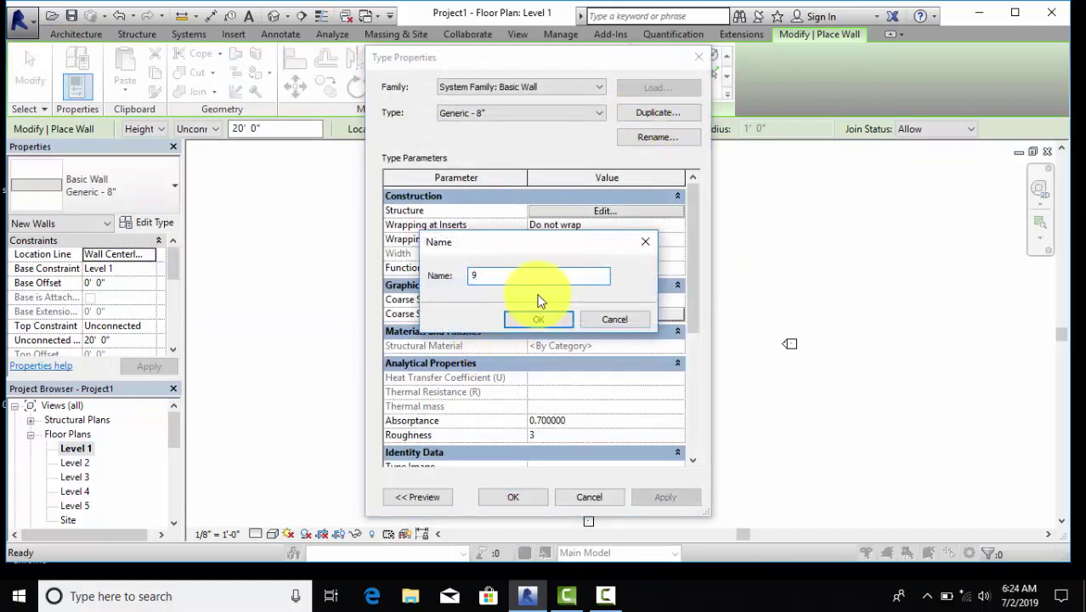
pyautogui.press('Return')
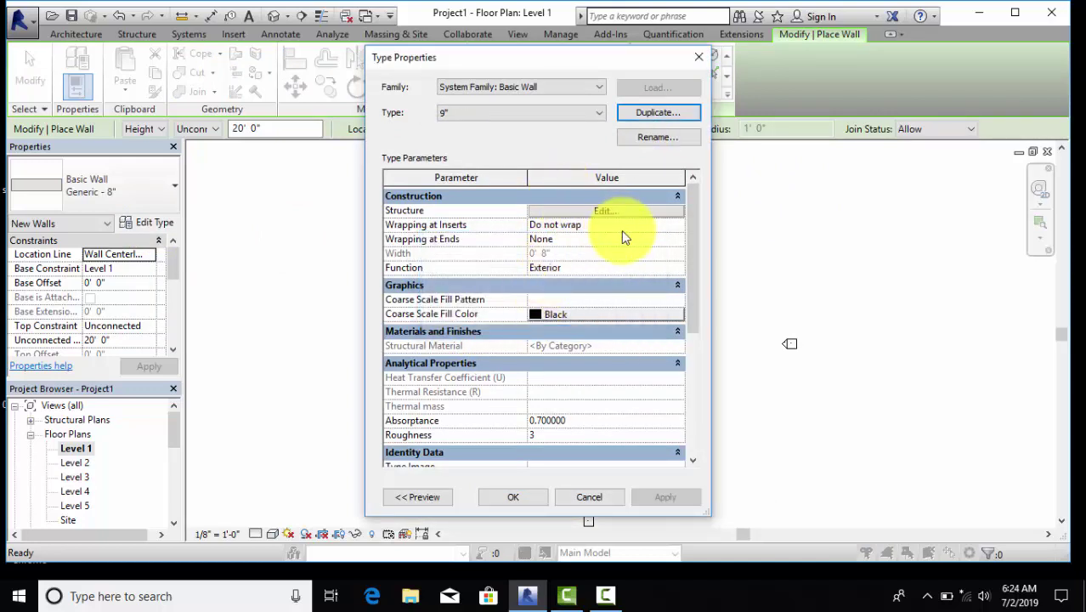
# Step: Set the 9" type's structure layer thickness to 9" and apply it
pyautogui.click(600, 212)
pyautogui.click(578, 220)
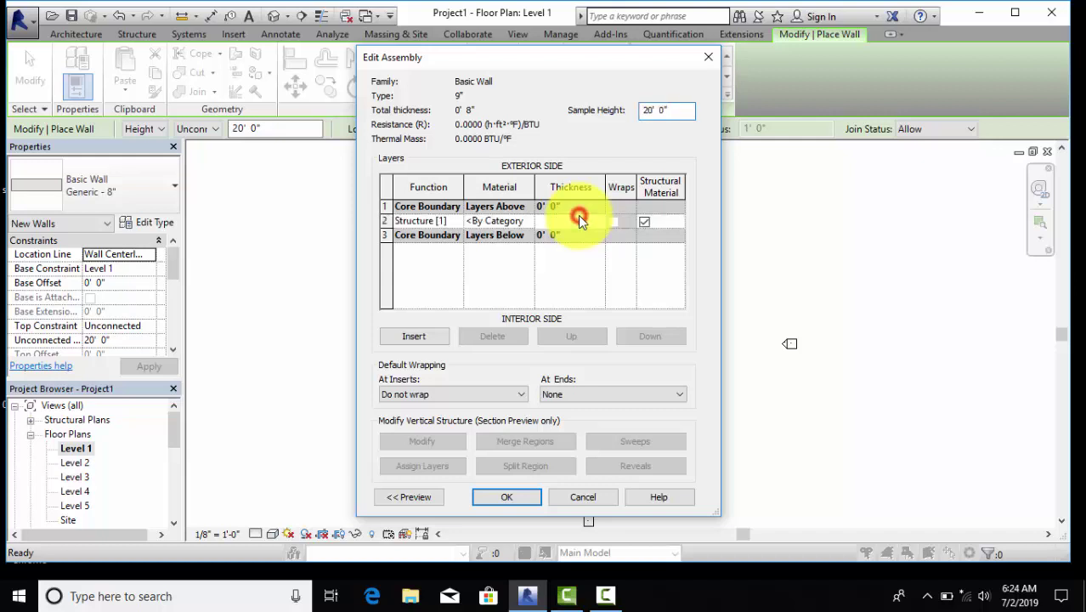
pyautogui.write('9')
pyautogui.press('Tab')
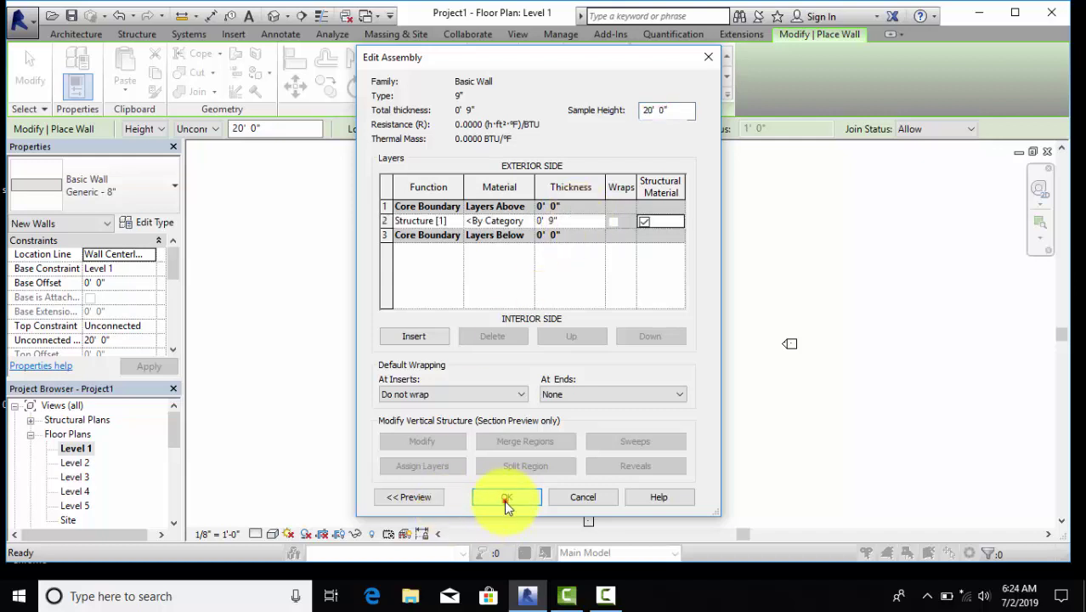
pyautogui.click(506, 499)
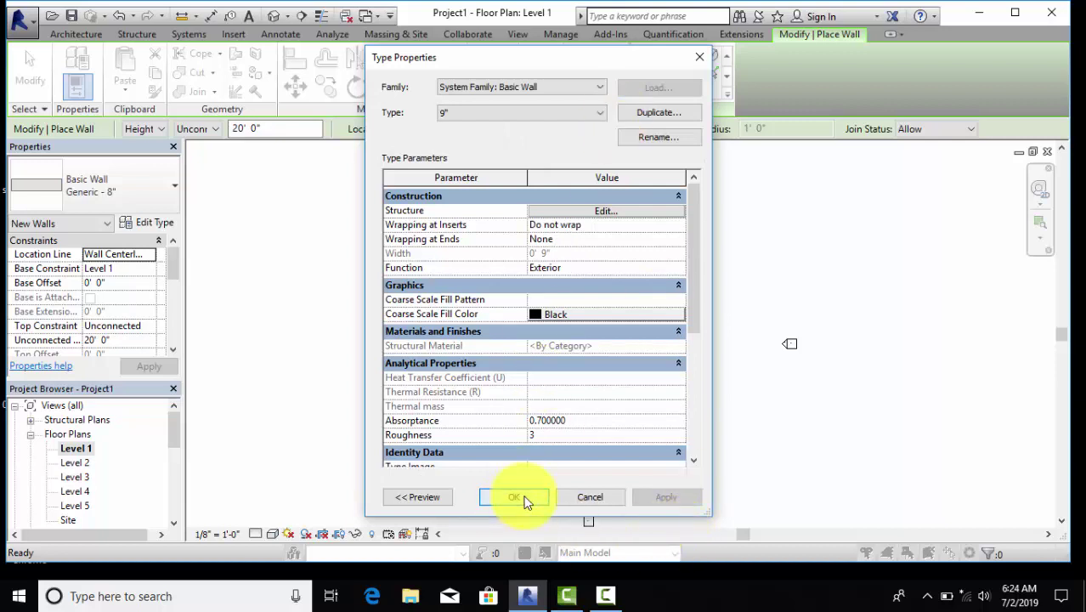
pyautogui.click(525, 499)
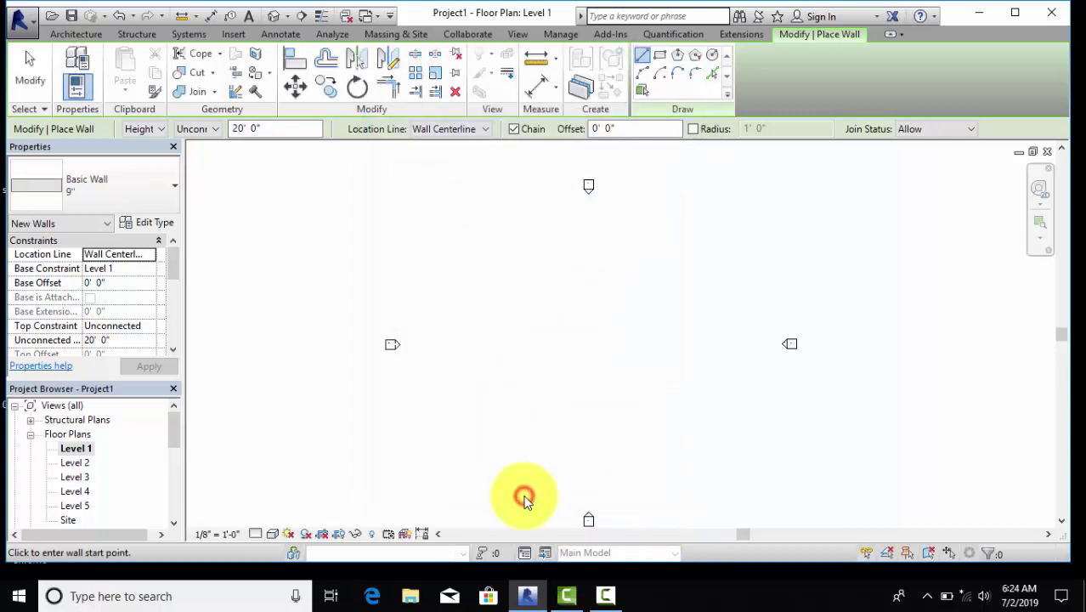
# Step: Set the new 9" walls' Unconnected Height to 10'-0" in Properties
pyautogui.click(123, 340)
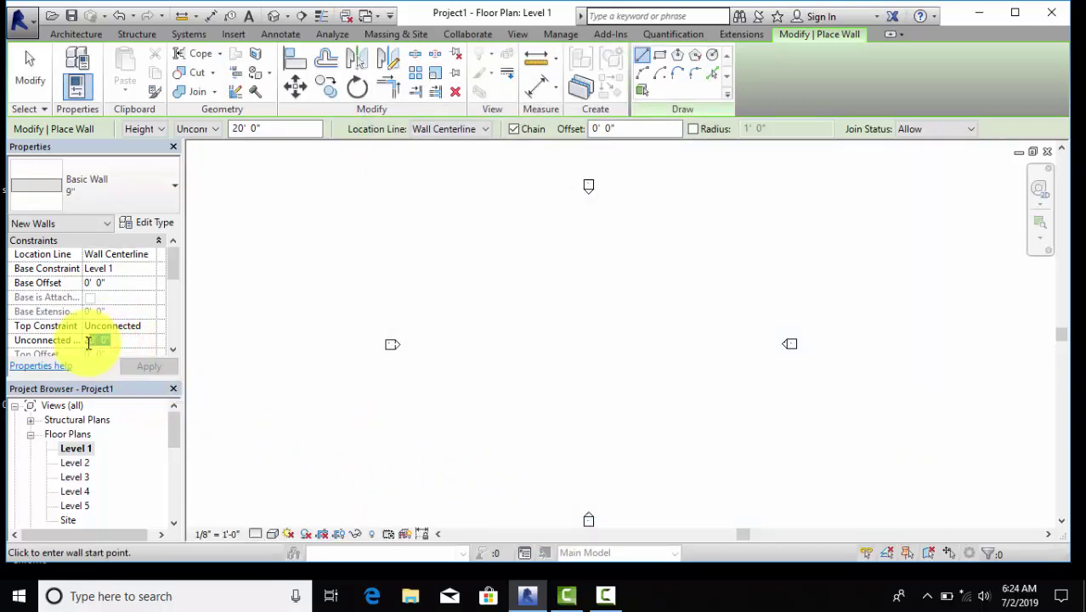
pyautogui.write('10')
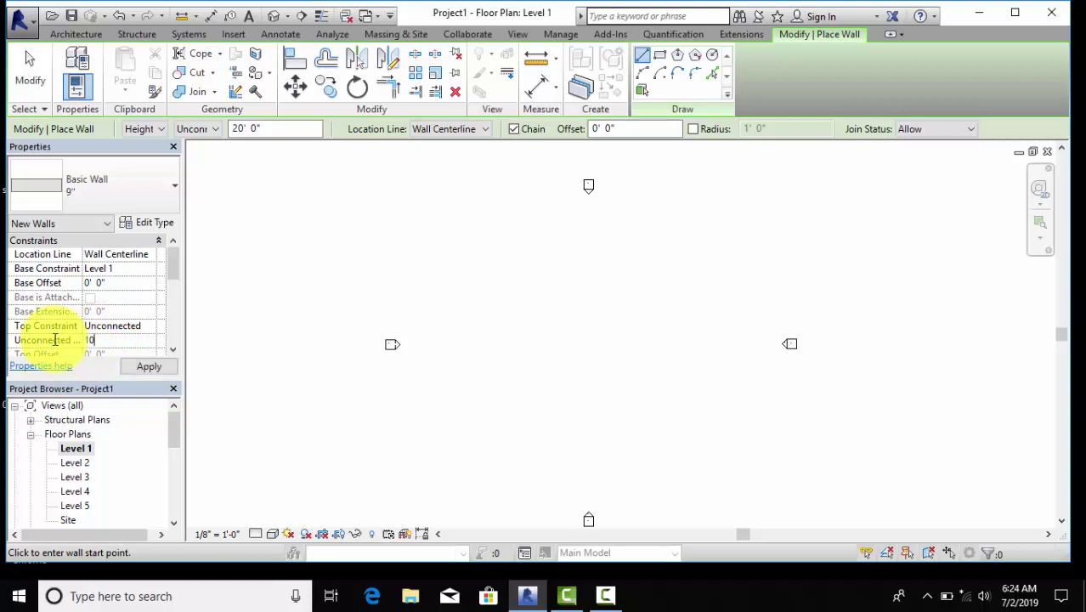
pyautogui.press('Return')
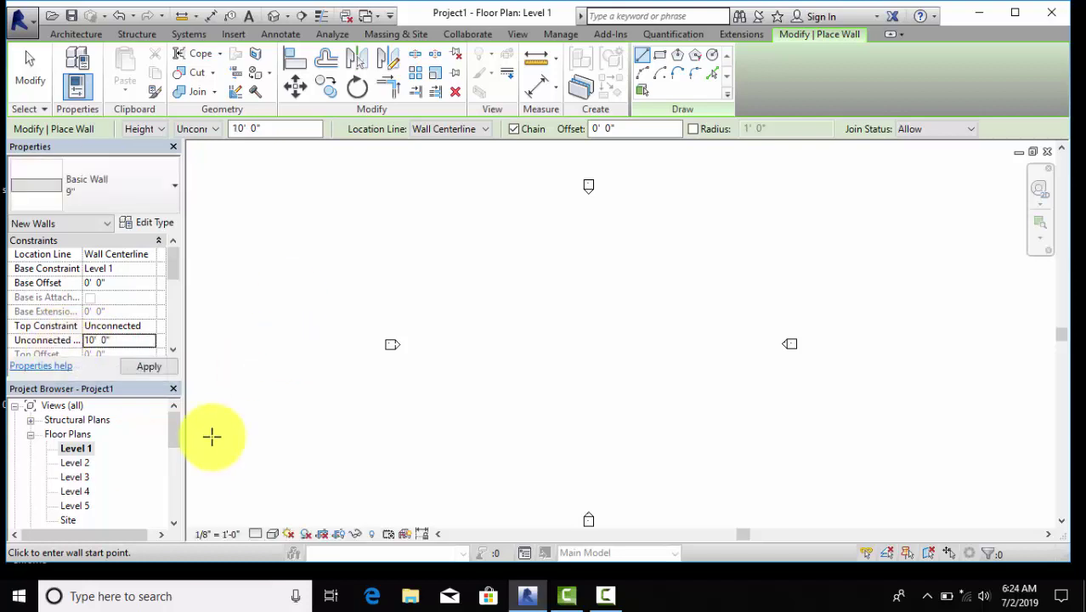
pyautogui.click(278, 132)
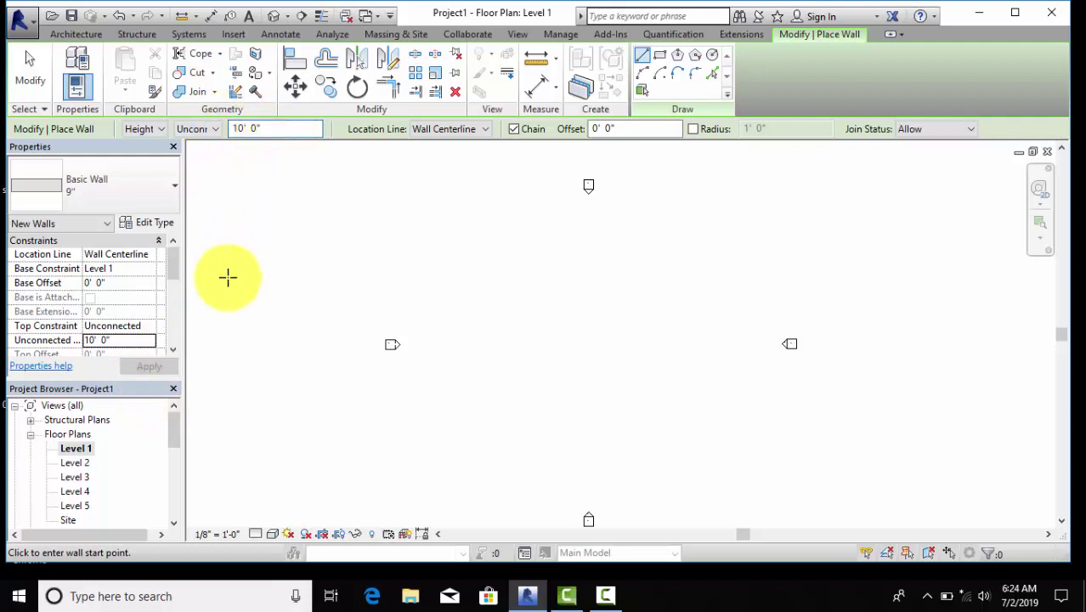
# Step: Draw a 44' x 72' rectangle of 9" walls, then end wall placement
pyautogui.click(662, 56)
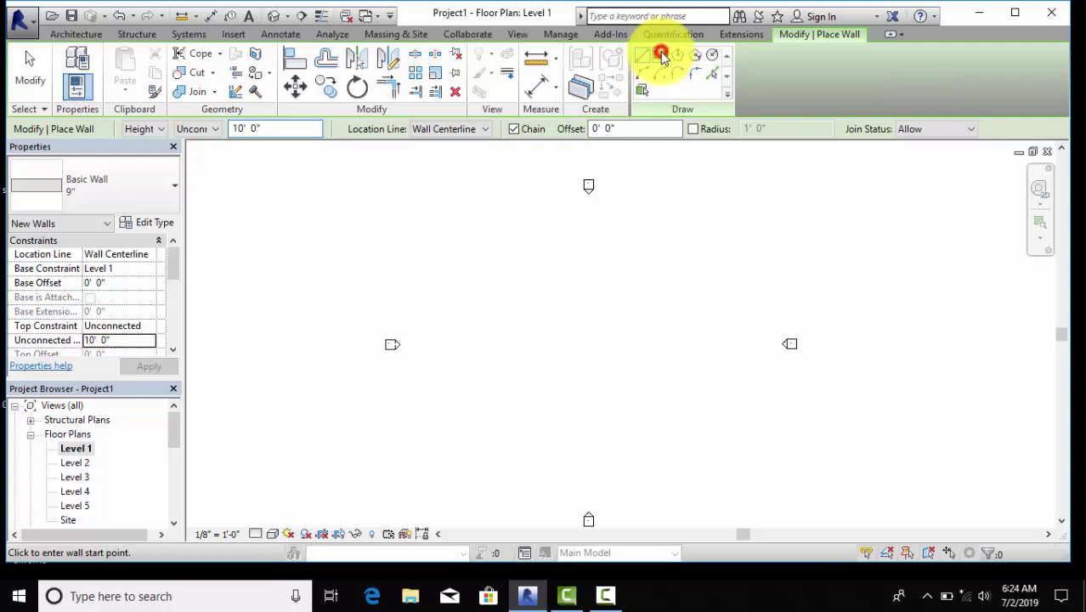
pyautogui.click(504, 251)
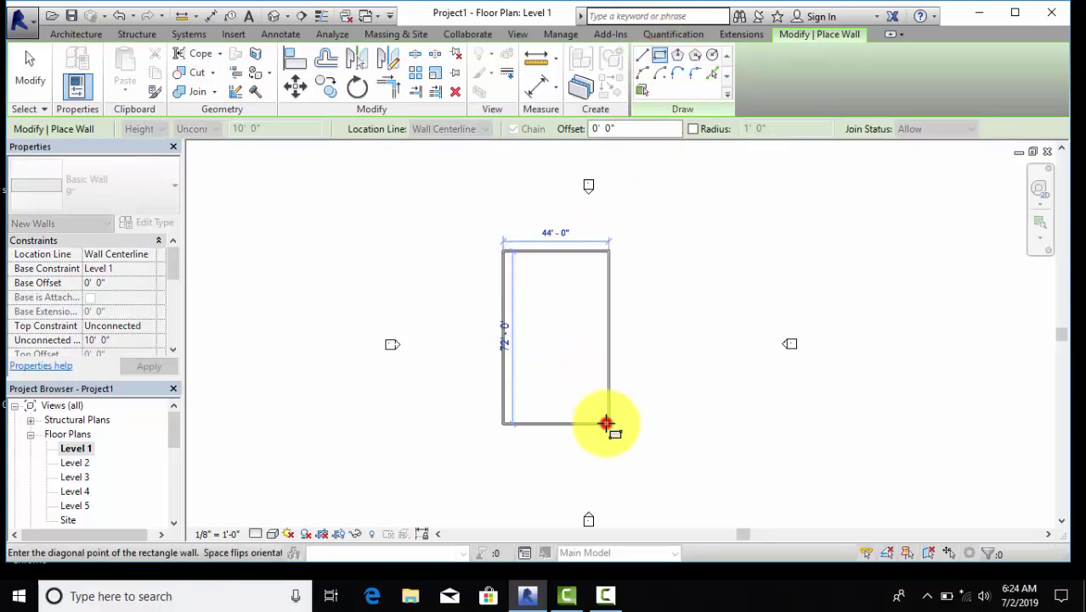
pyautogui.click(607, 423)
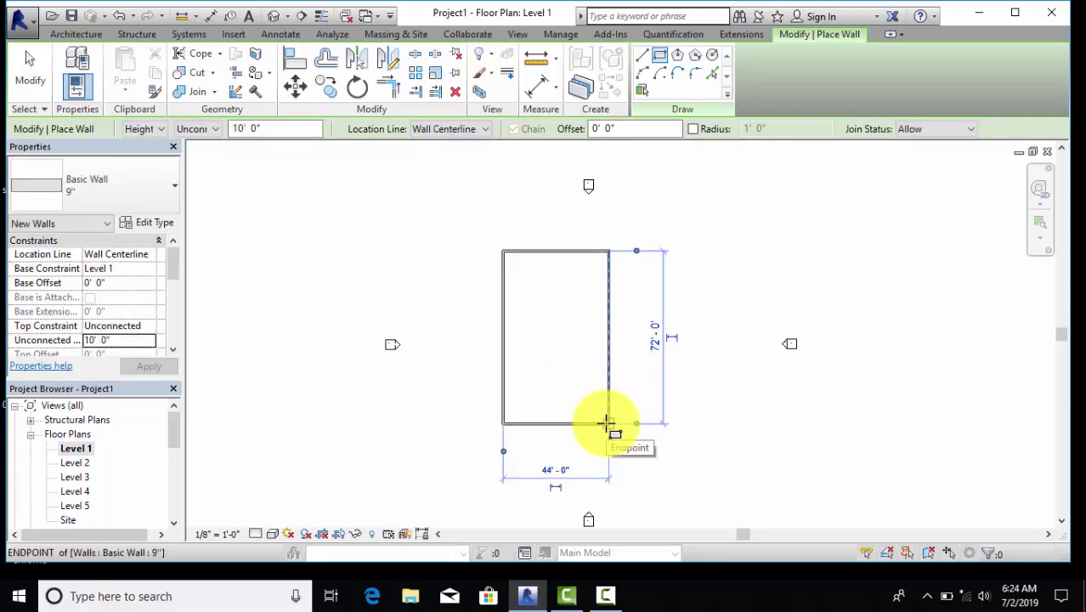
pyautogui.rightClick(763, 270)
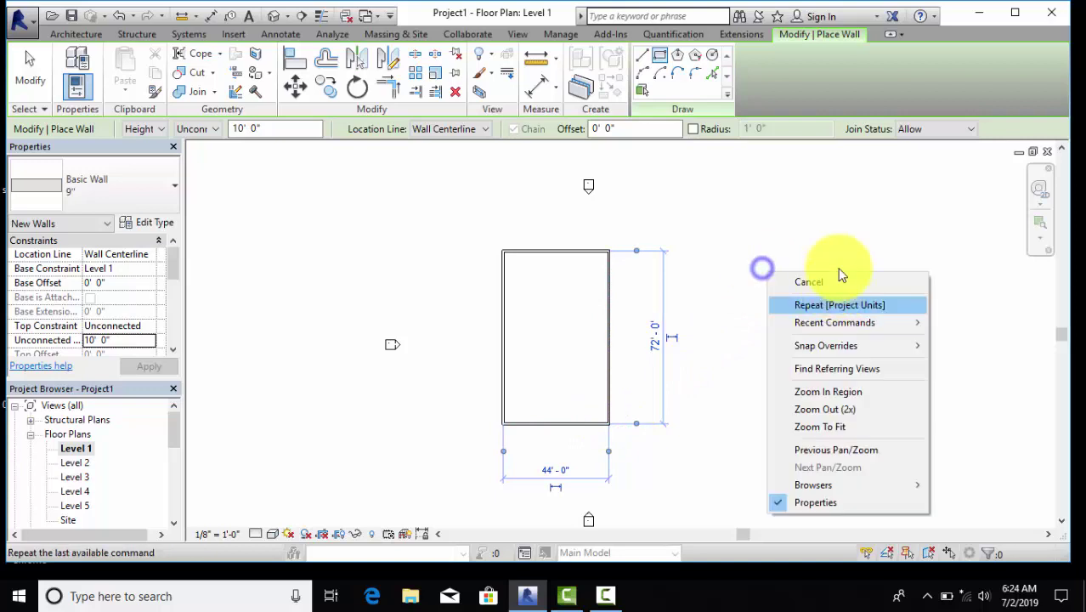
pyautogui.click(829, 284)
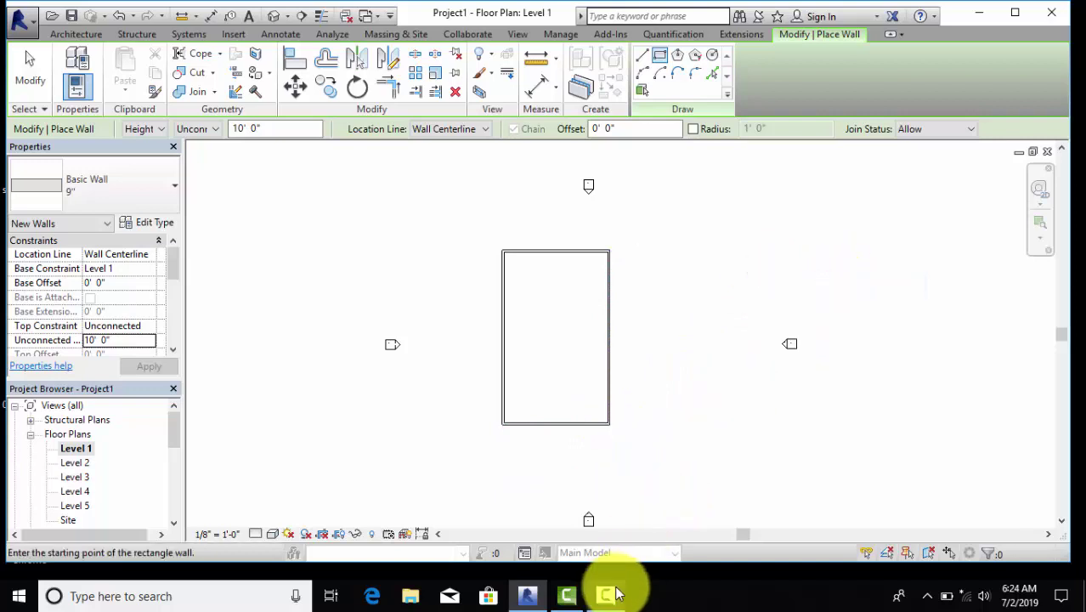
pyautogui.click(605, 596)
pyautogui.click(1013, 520)
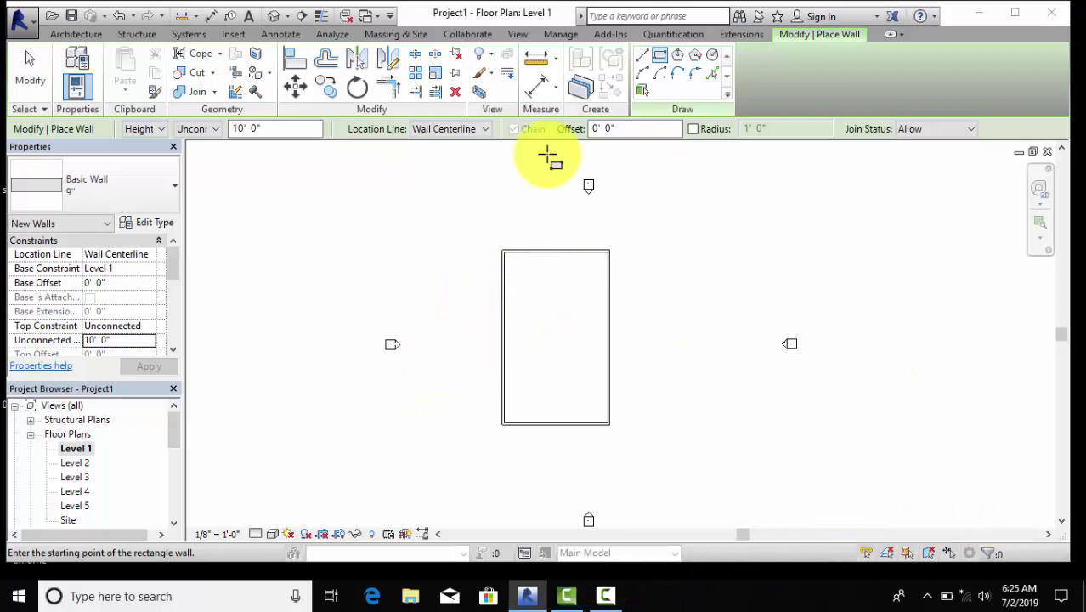
pyautogui.click(714, 228)
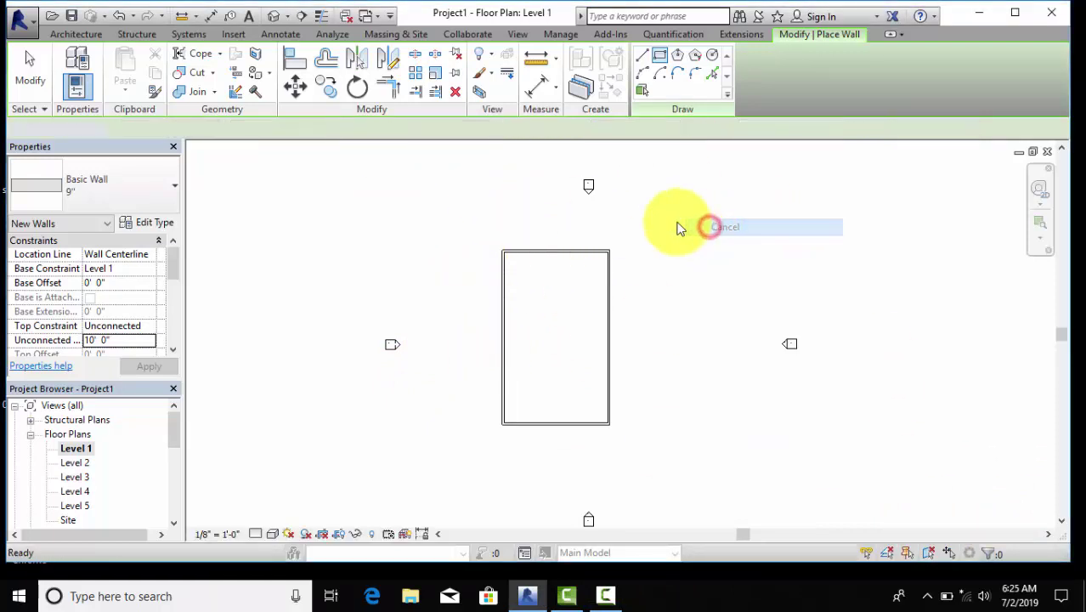
pyautogui.rightClick(680, 225)
pyautogui.click(718, 231)
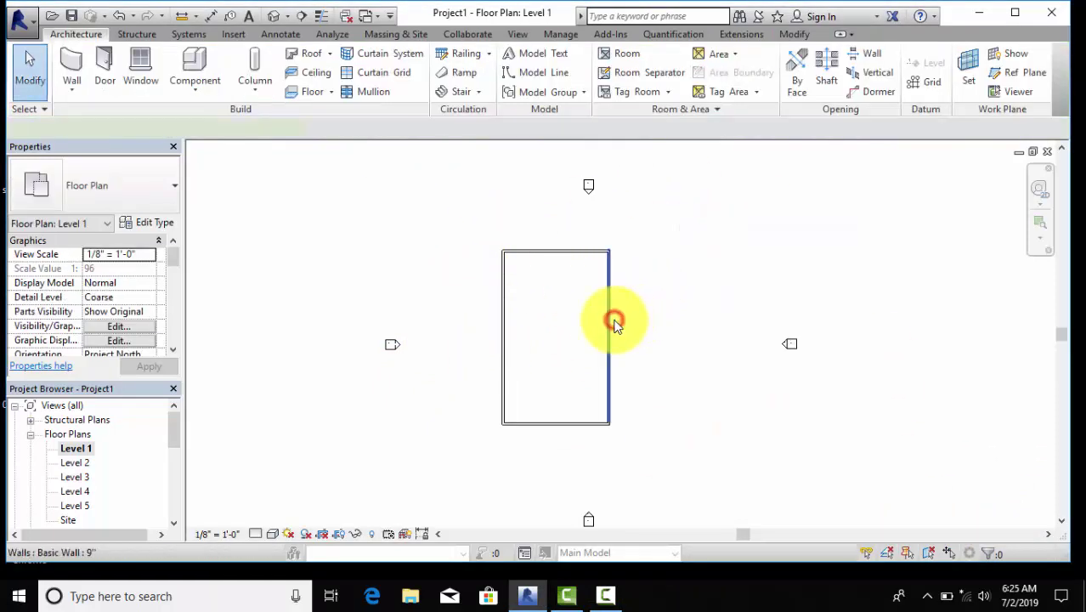
# Step: Change the rectangle's 44' width to 30' by moving the right wall
pyautogui.click(614, 322)
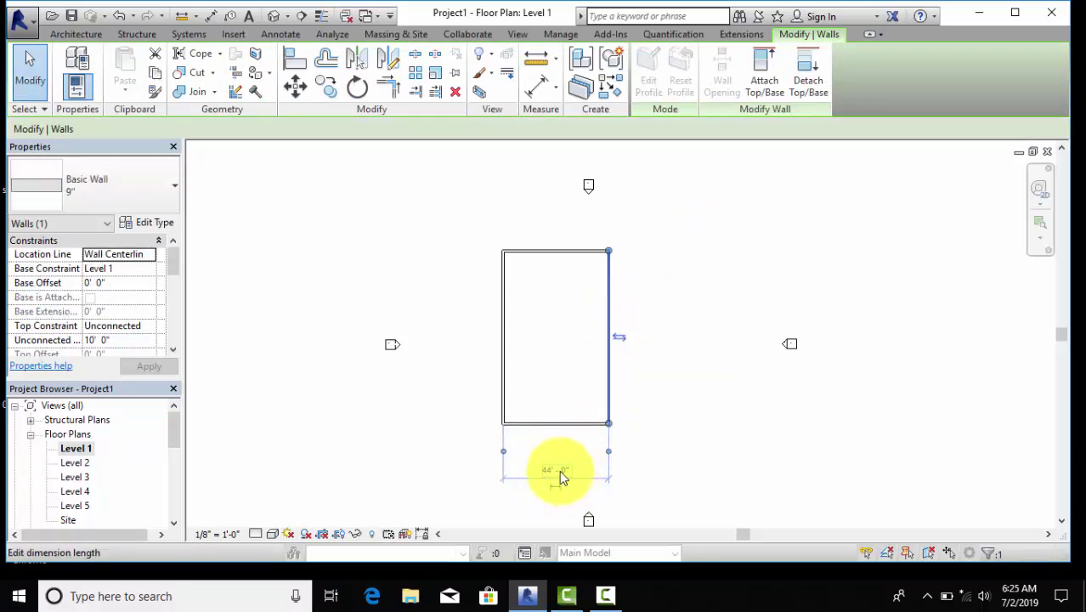
pyautogui.click(560, 470)
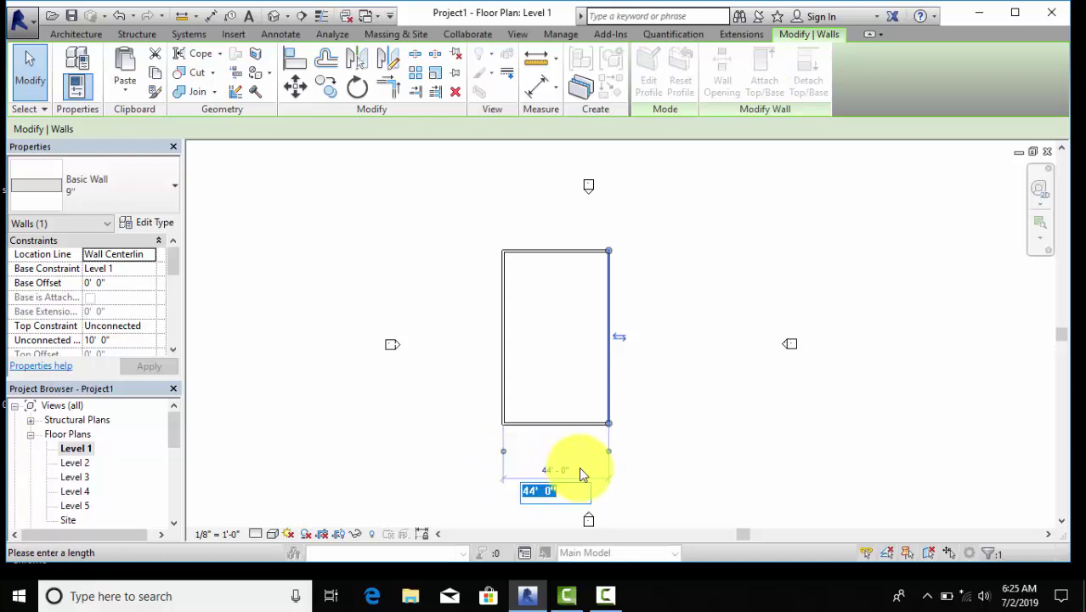
pyautogui.write("30'")
pyautogui.press('Return')
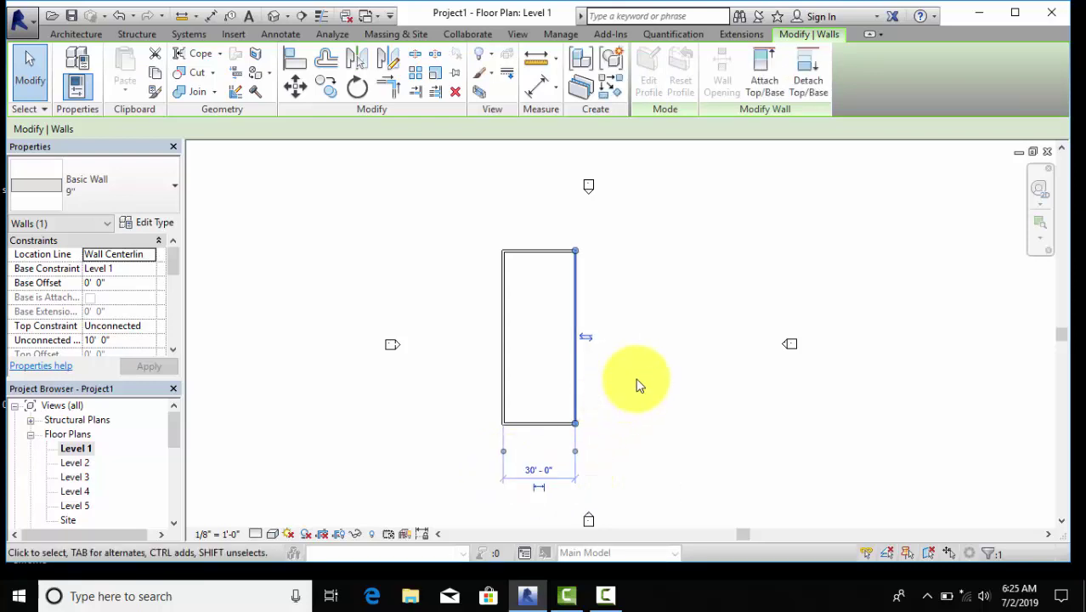
pyautogui.click(636, 381)
# Step: Change the top wall's 72' length dimension to 50'-0"
pyautogui.click(533, 252)
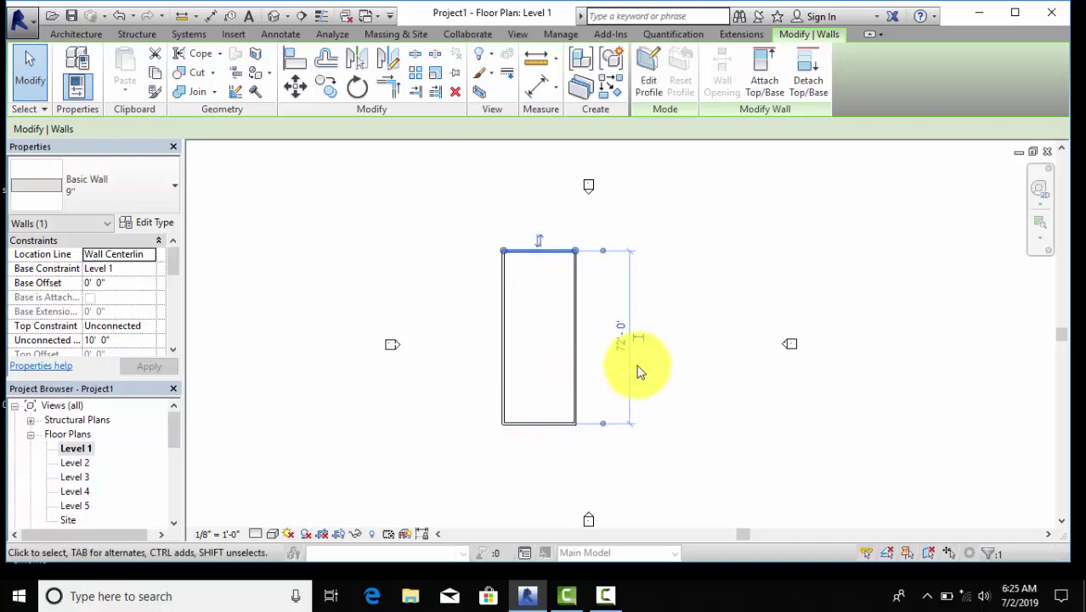
pyautogui.click(619, 342)
pyautogui.write('56')
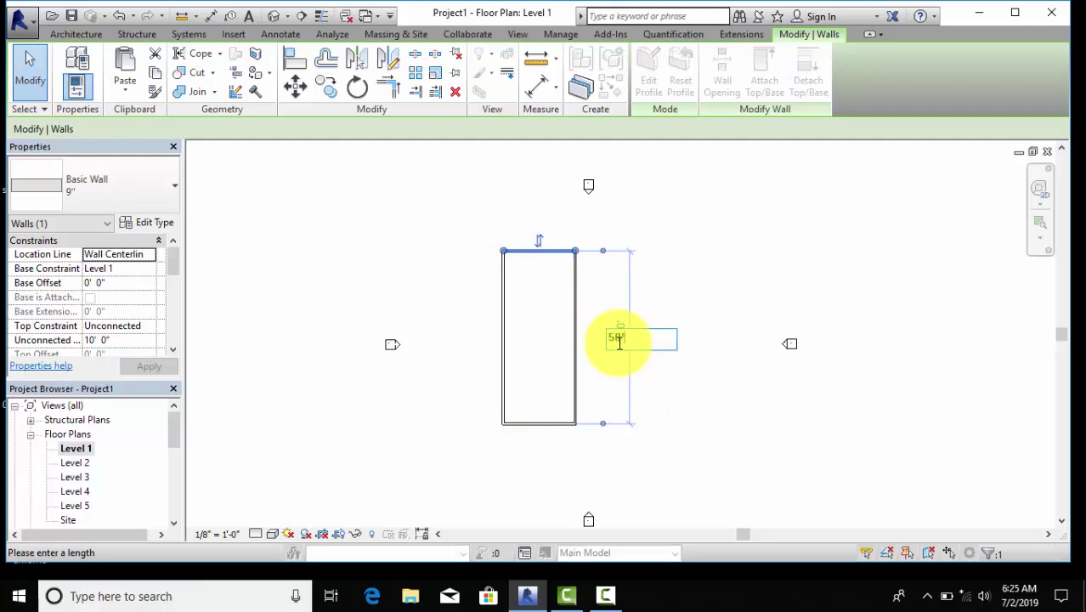
pyautogui.press('Return')
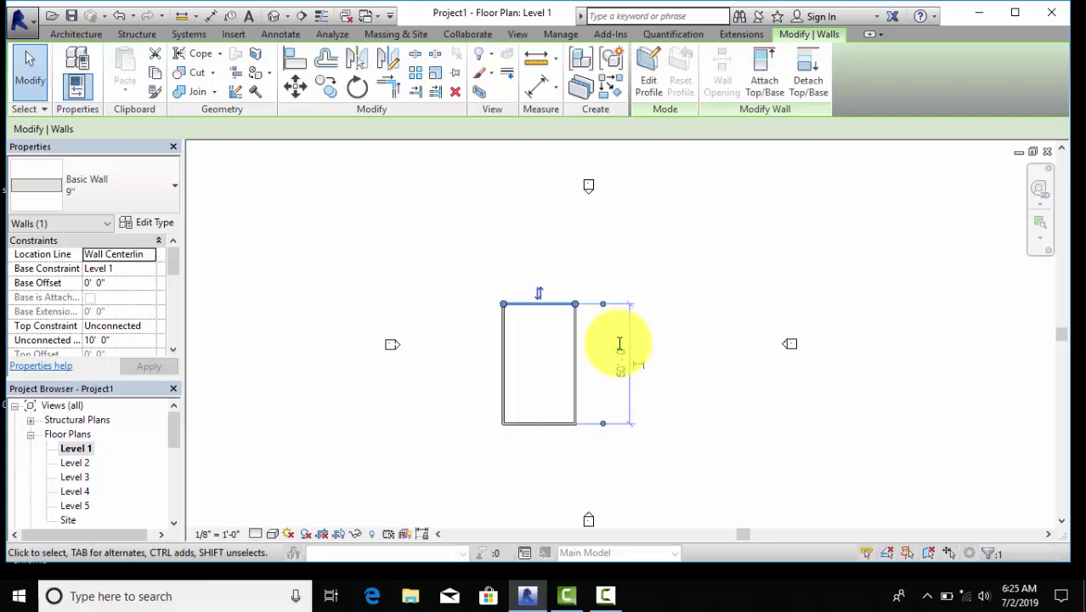
pyautogui.click(728, 310)
pyautogui.scroll(2, 407, 449)
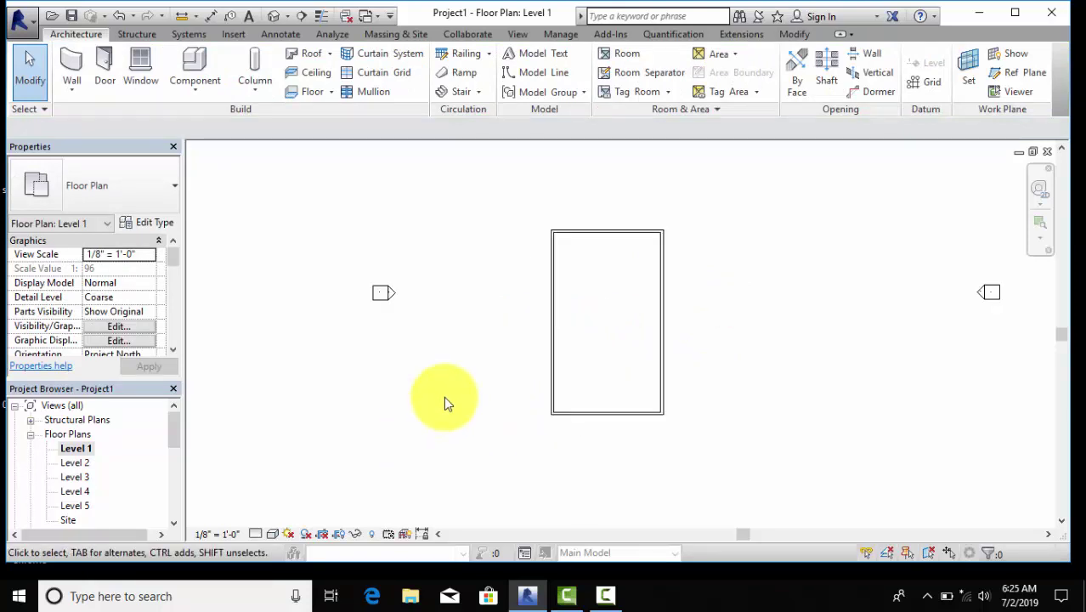
# Step: Centre the 50-foot wall outline in view and activate wall placement on Level 1
pyautogui.scroll(2, 446, 398)
pyautogui.moveTo(451, 399); pyautogui.dragTo(382, 435, button='middle')
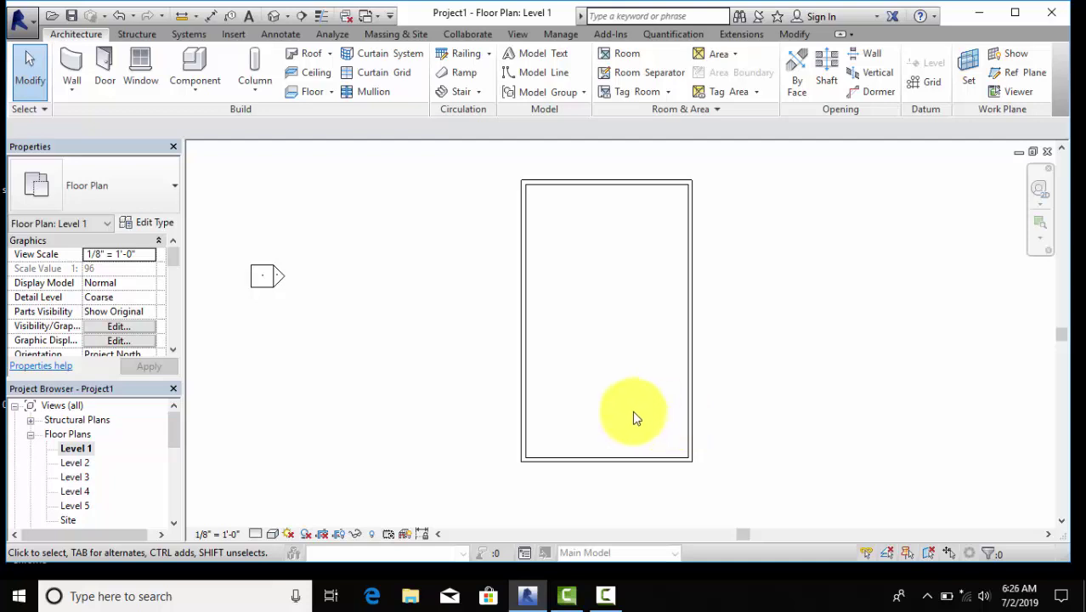
pyautogui.moveTo(635, 415); pyautogui.dragTo(644, 418, button='middle')
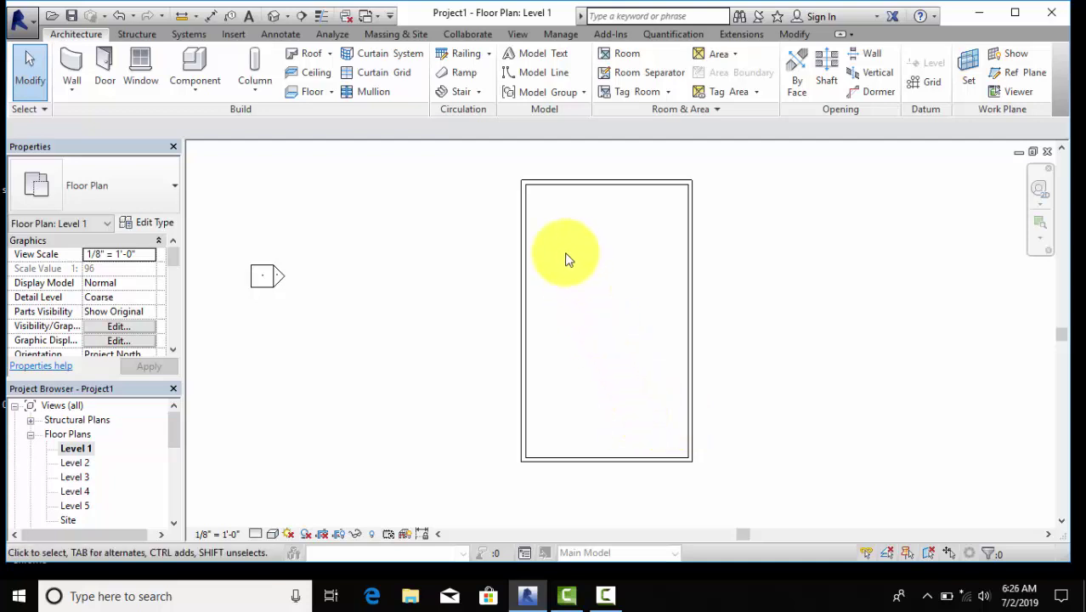
pyautogui.click(71, 68)
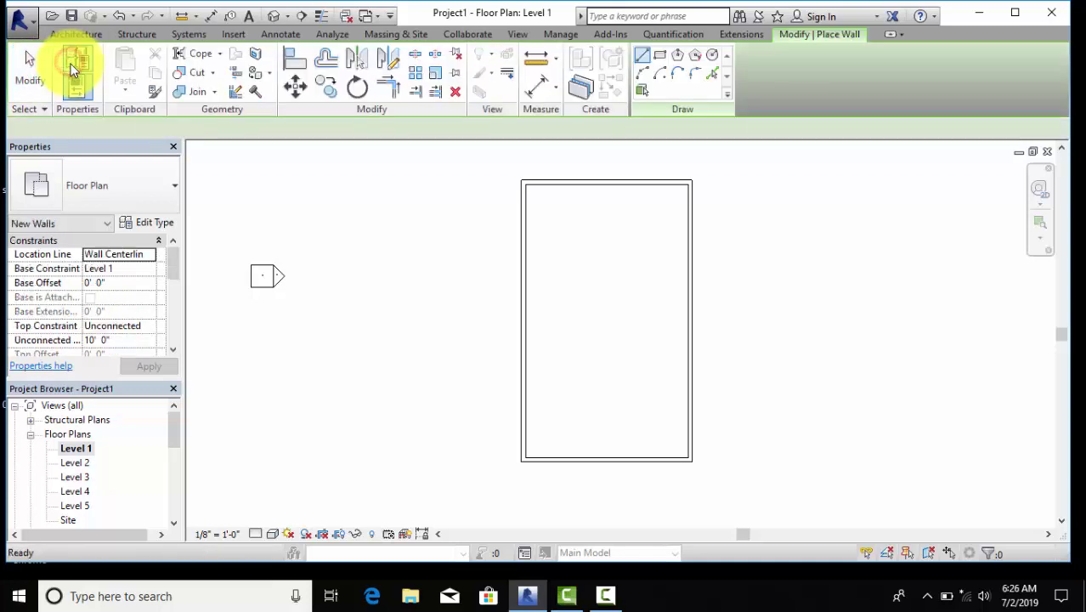
# Step: Duplicate the wall type as 4.5" with a 4 1/2" structure layer
pyautogui.click(152, 222)
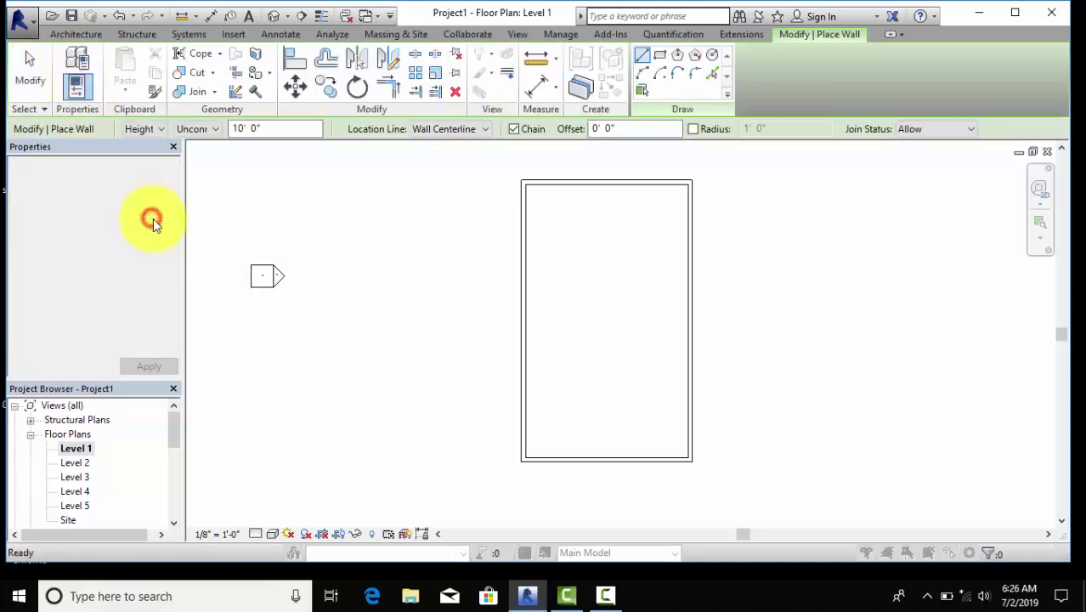
pyautogui.click(665, 112)
pyautogui.write('4.5"')
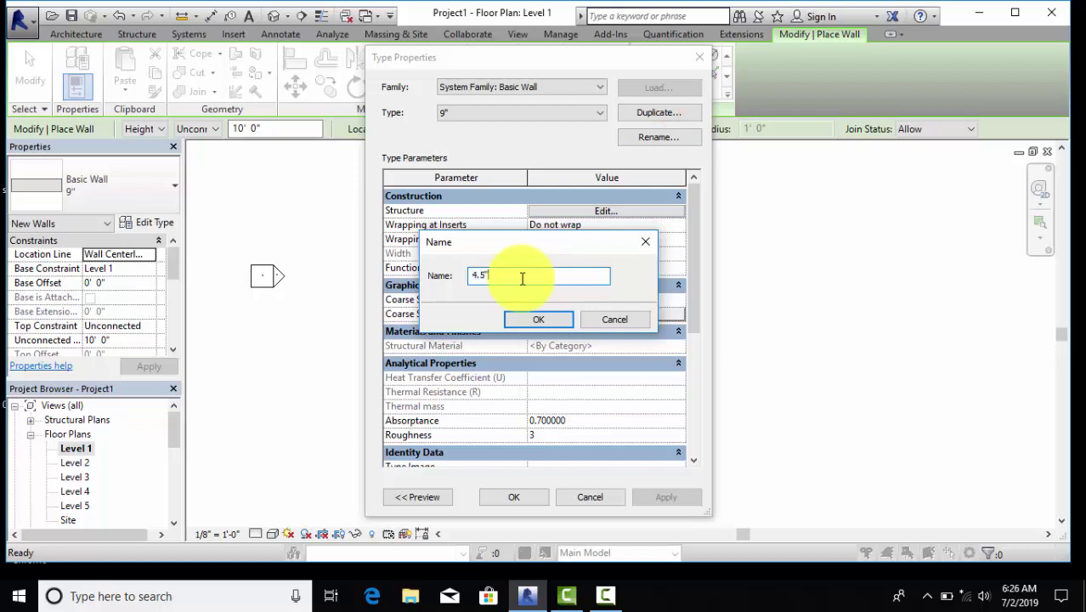
pyautogui.press('Return')
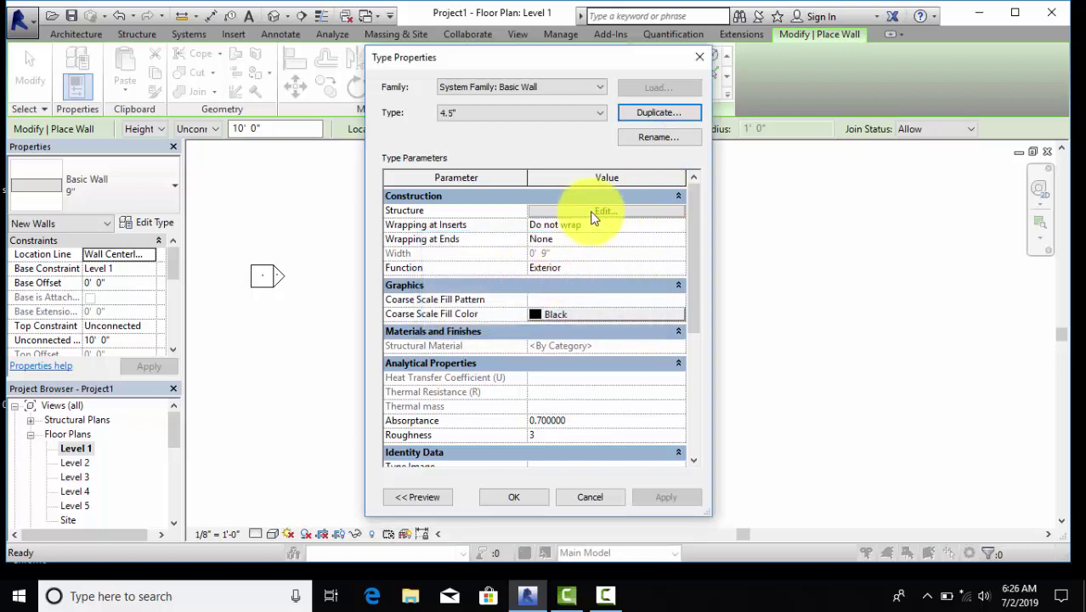
pyautogui.click(594, 210)
pyautogui.click(570, 223)
pyautogui.write('4.5')
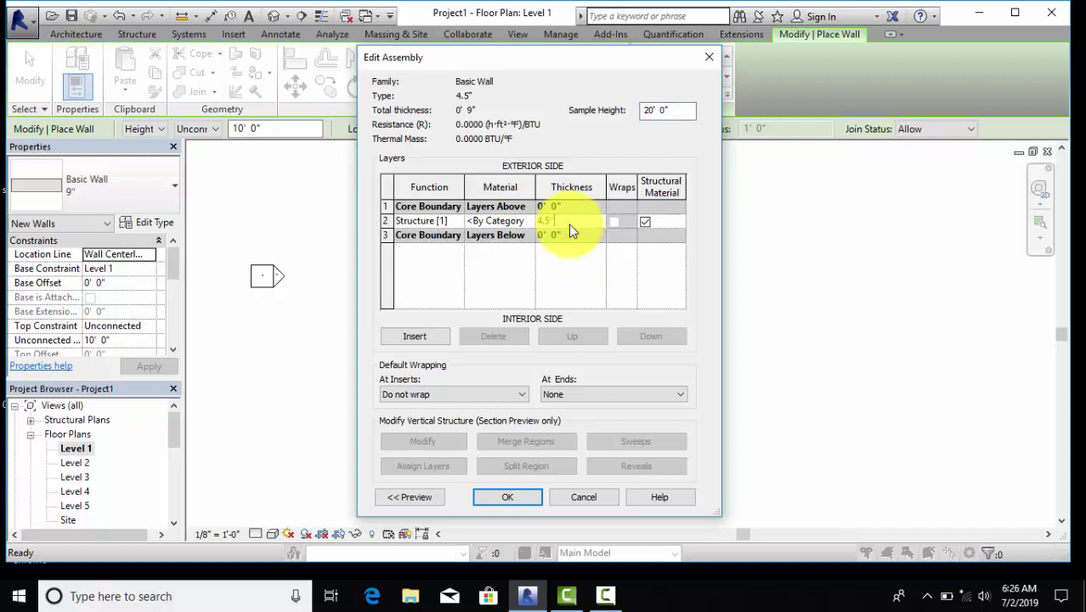
pyautogui.press('Tab')
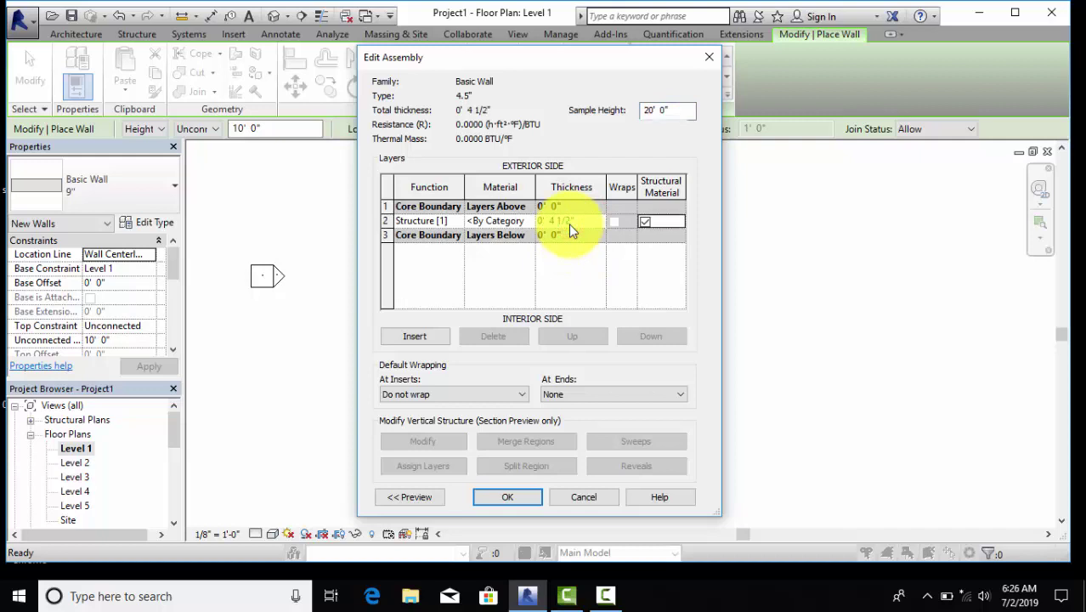
pyautogui.click(509, 498)
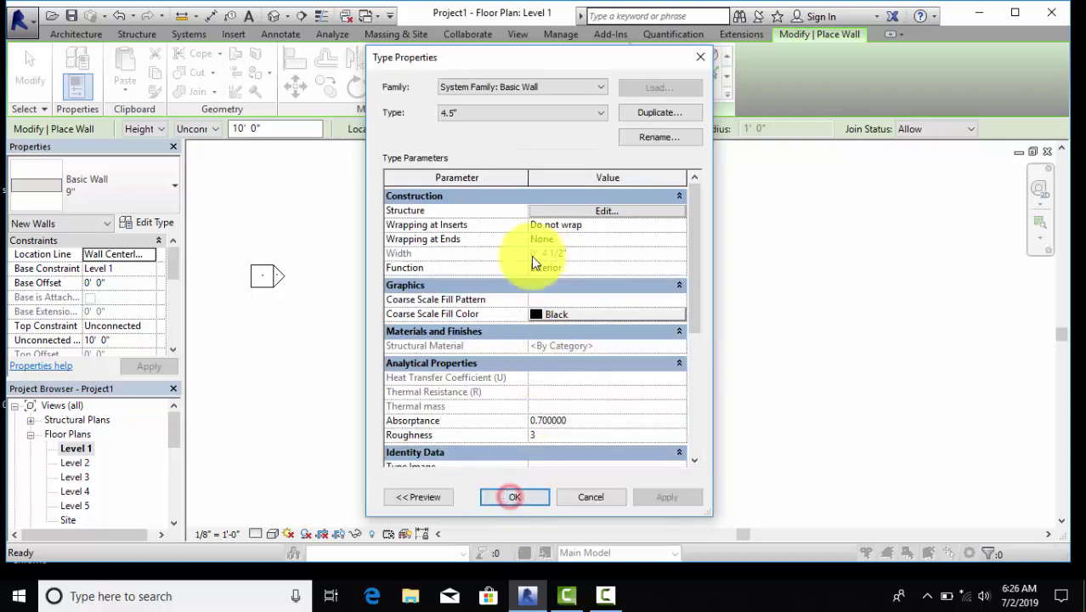
pyautogui.click(513, 500)
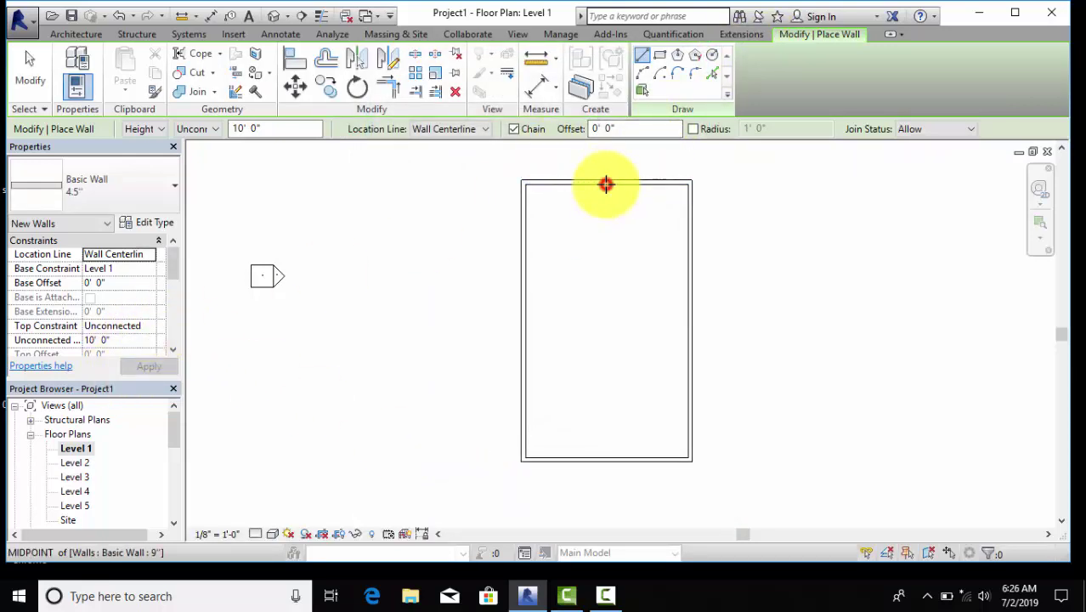
# Step: Draw a 17' vertical 4.5" wall from the top wall, then a 12' wall to the right wall
pyautogui.click(606, 185)
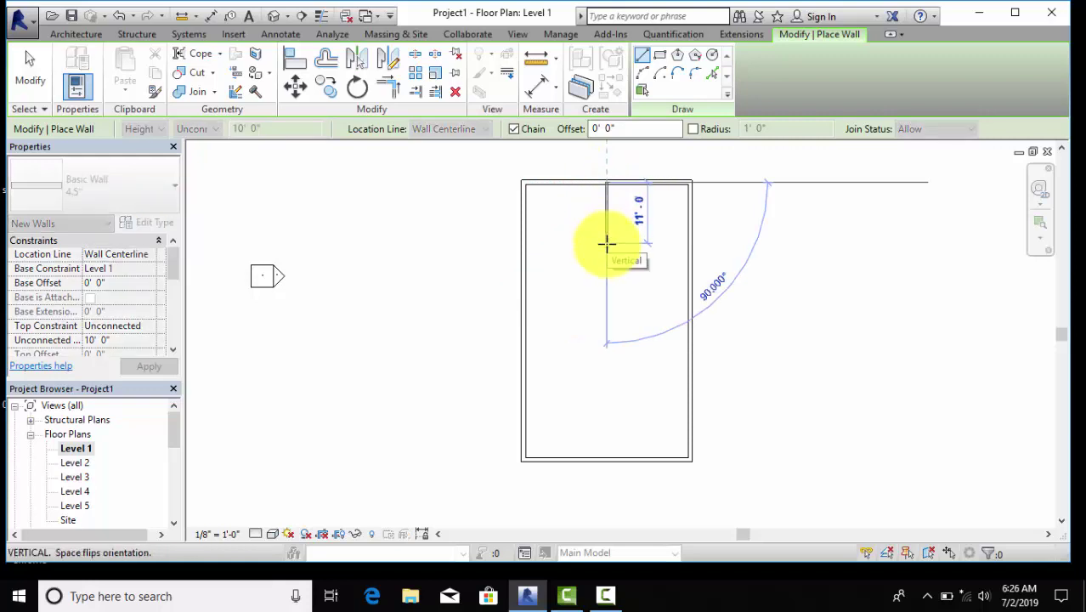
pyautogui.rightClick(622, 215)
pyautogui.click(643, 225)
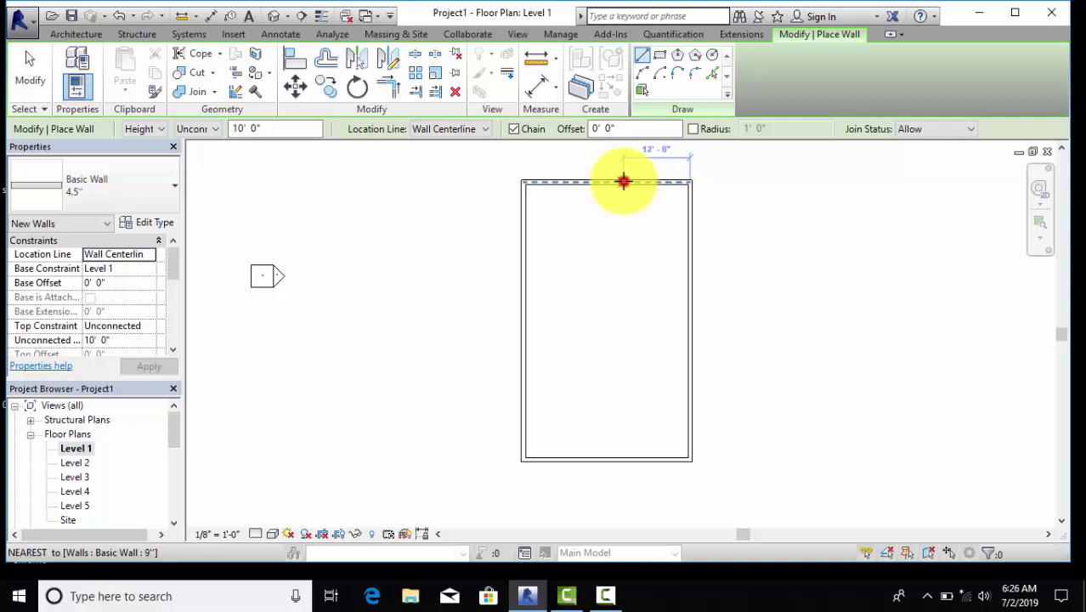
pyautogui.click(624, 181)
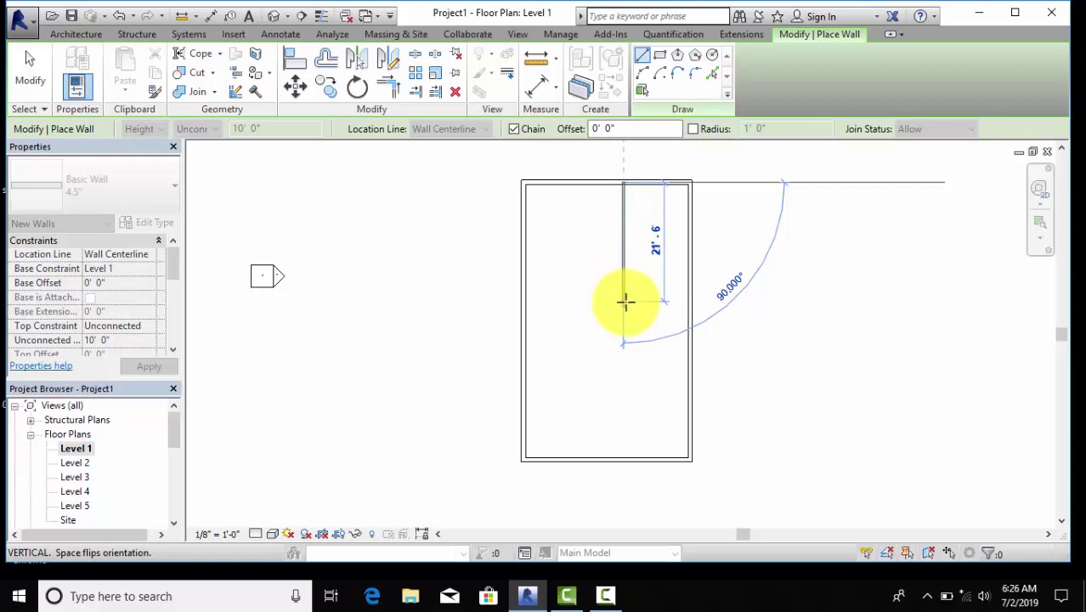
pyautogui.write("17'")
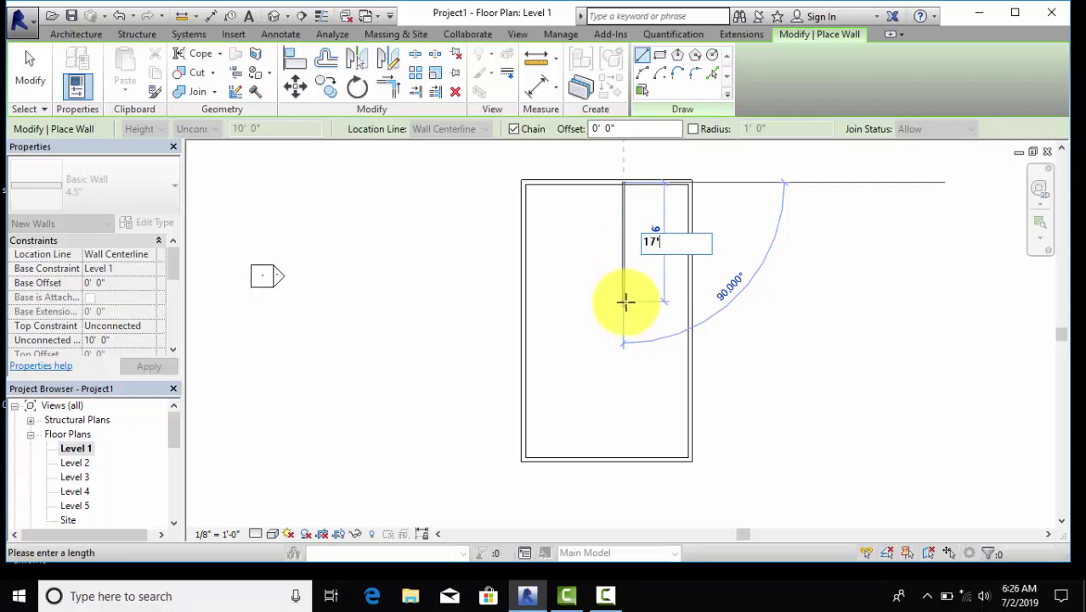
pyautogui.press('Return')
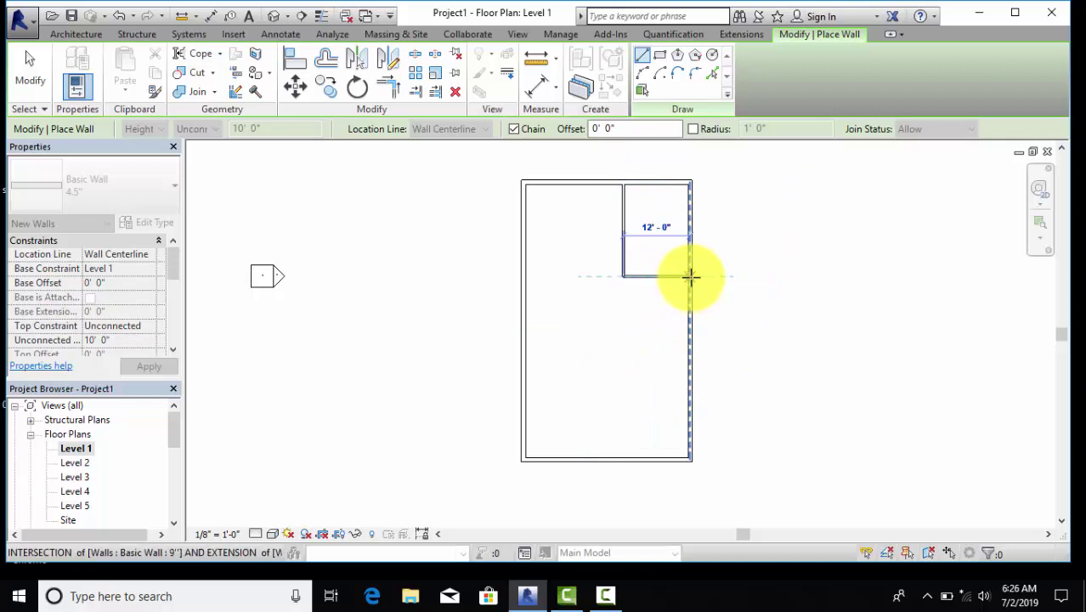
pyautogui.click(690, 275)
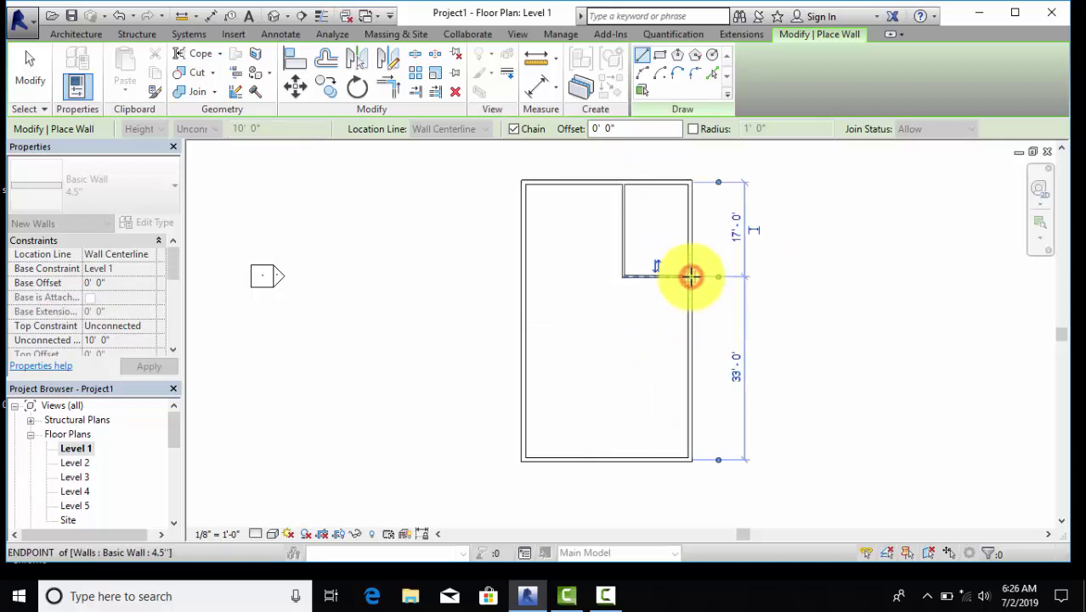
pyautogui.rightClick(816, 202)
pyautogui.click(837, 214)
pyautogui.rightClick(808, 207)
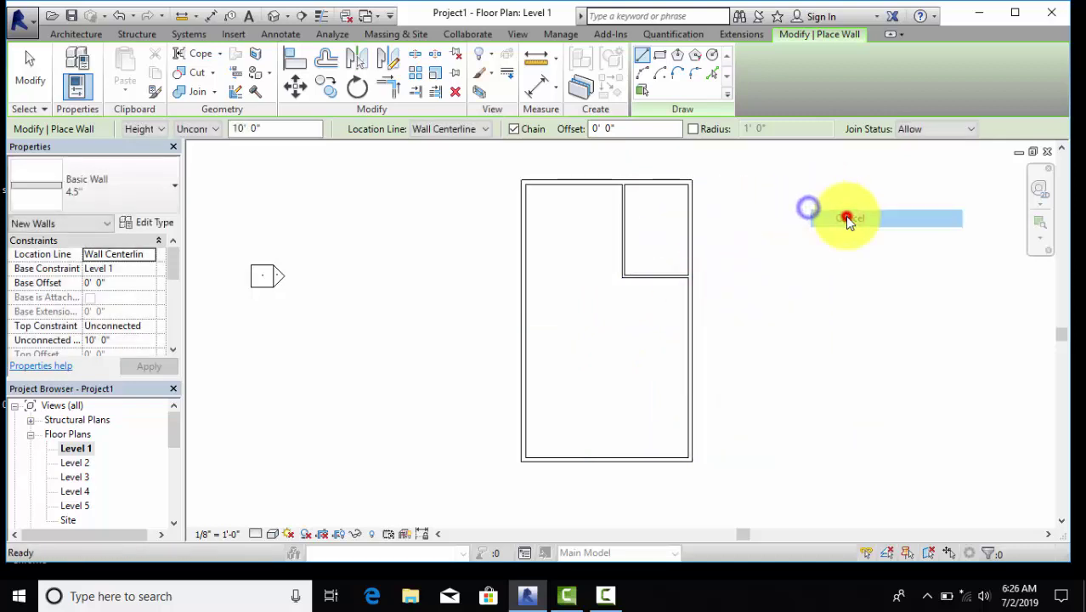
pyautogui.click(845, 216)
pyautogui.scroll(2, 657, 230)
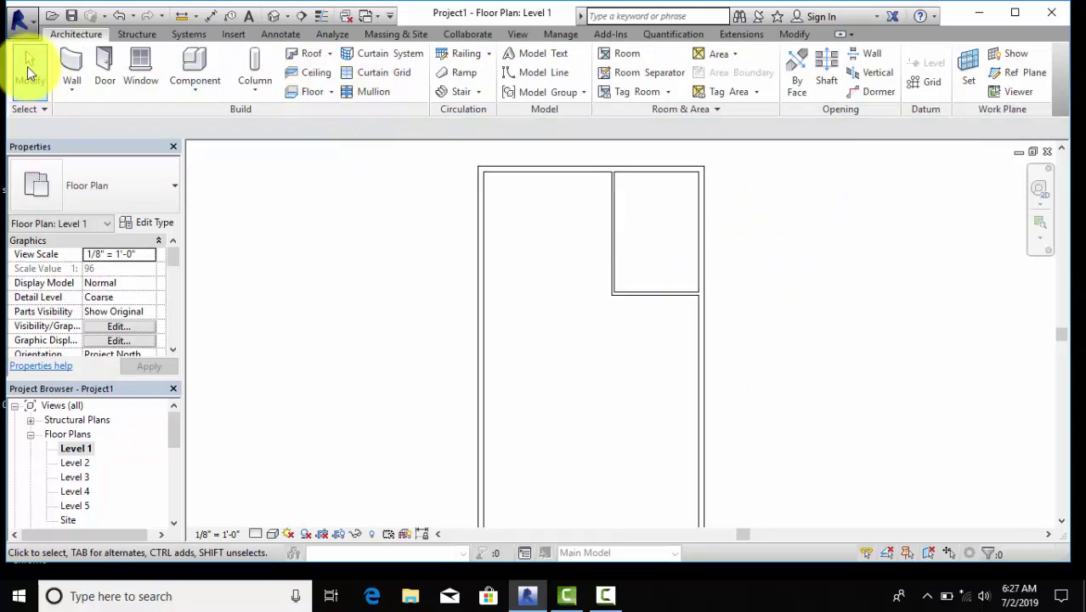
# Step: Add a horizontal partition from the room's left wall to the right exterior wall
pyautogui.click(72, 66)
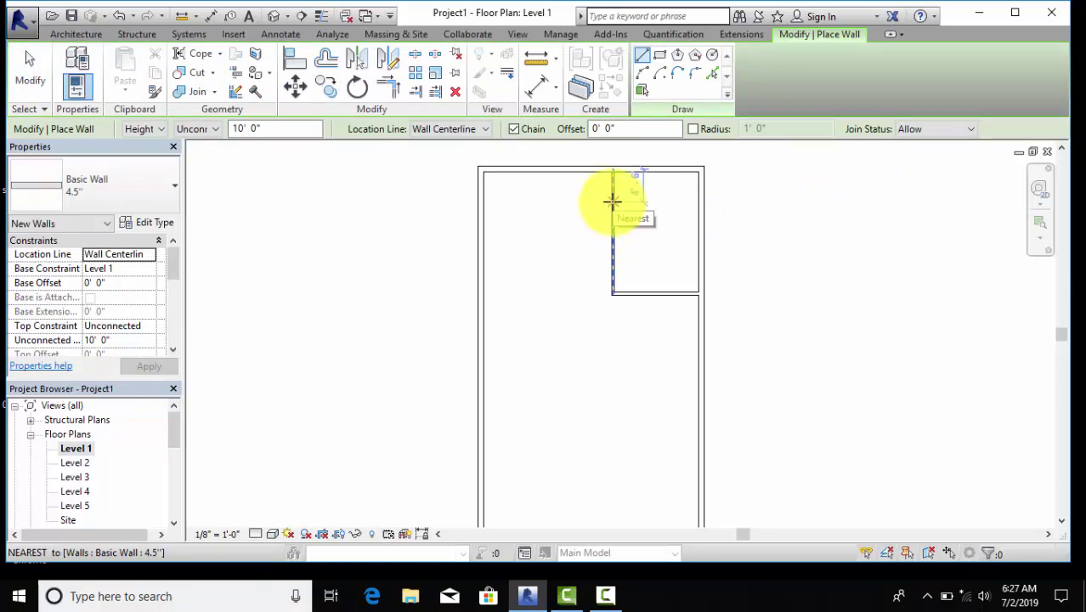
pyautogui.click(612, 201)
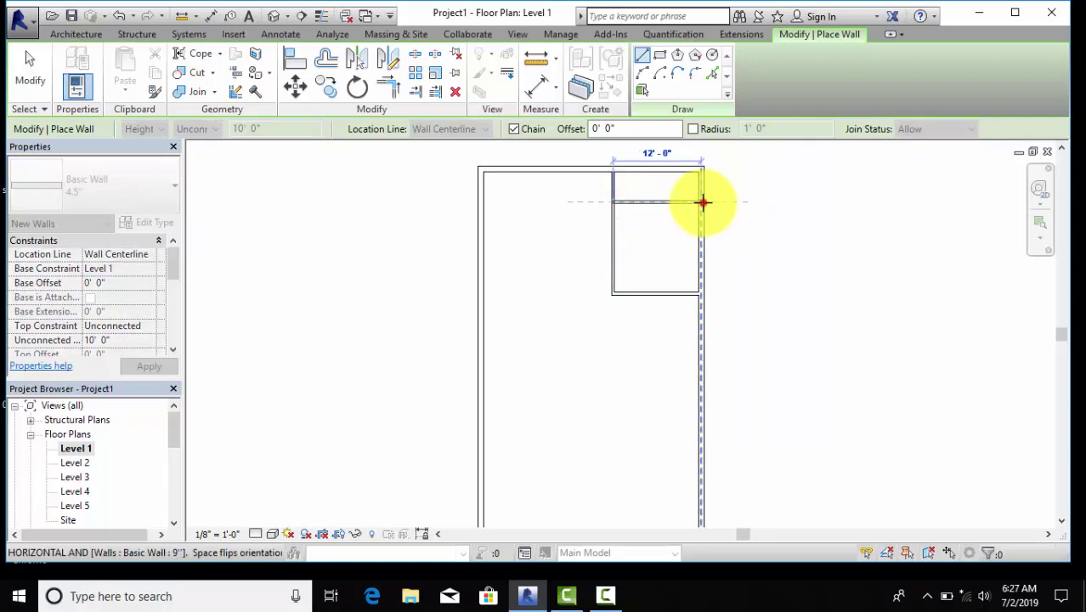
pyautogui.click(703, 202)
pyautogui.rightClick(771, 203)
pyautogui.click(796, 214)
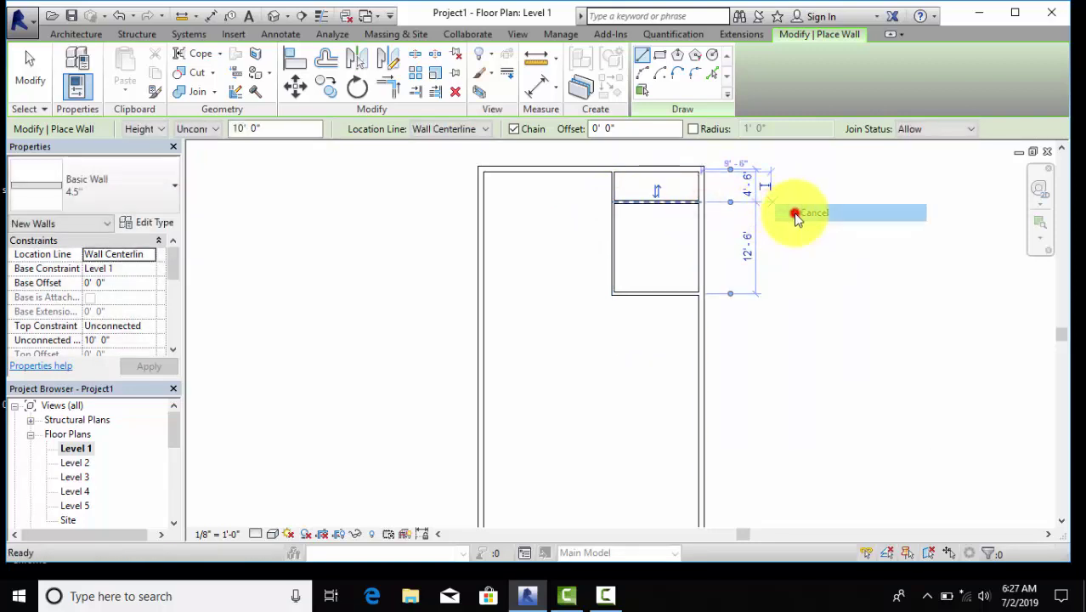
pyautogui.rightClick(795, 195)
pyautogui.click(820, 205)
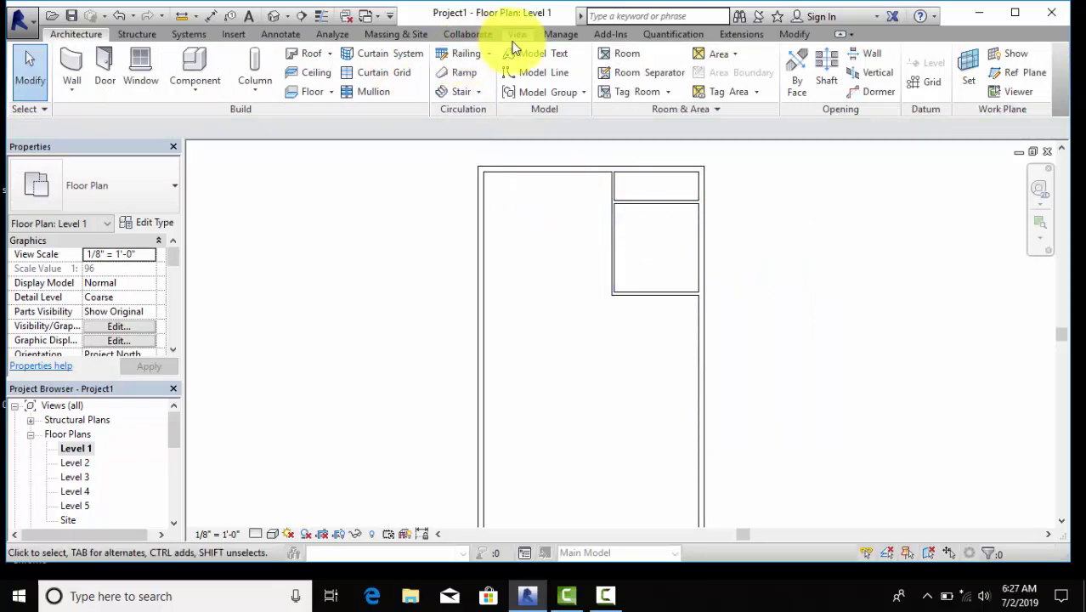
# Step: Trim the small room's left wall back to the top 4.5" partition, removing the stub above it
pyautogui.click(801, 34)
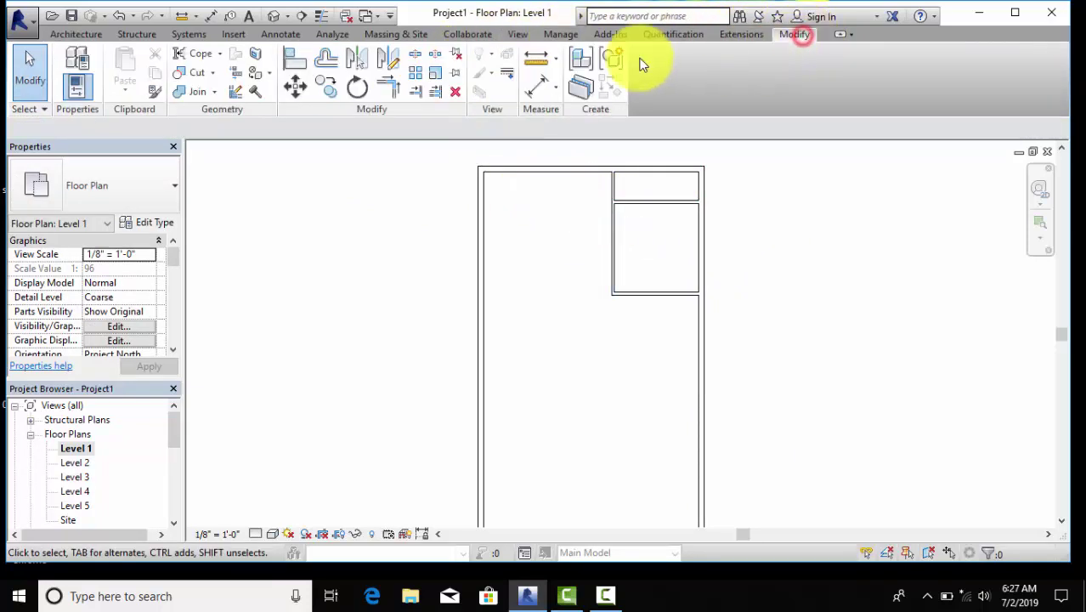
pyautogui.click(389, 87)
pyautogui.click(611, 230)
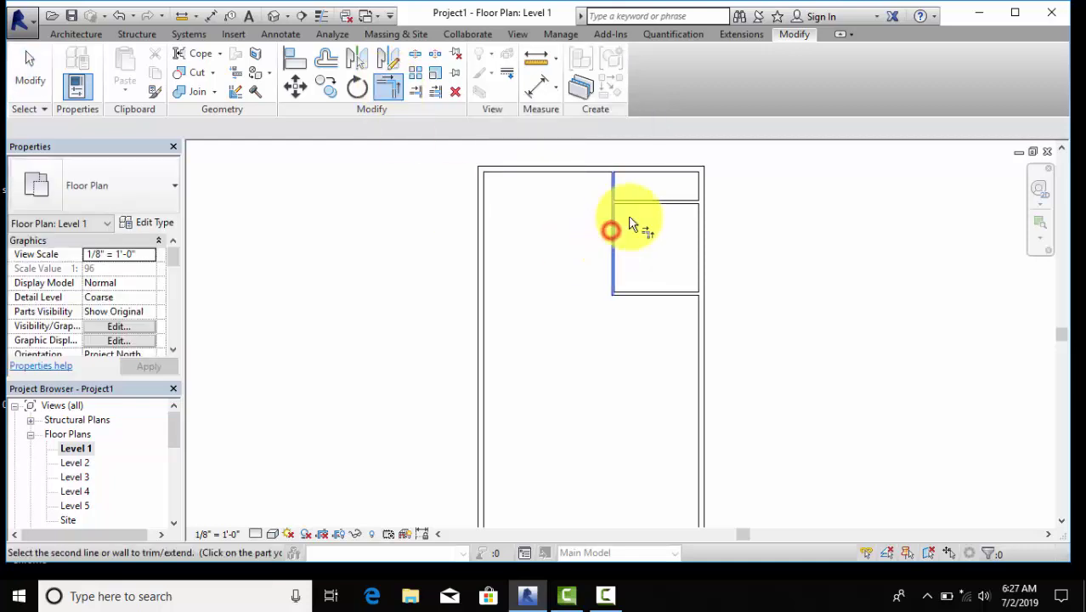
pyautogui.click(643, 205)
pyautogui.rightClick(768, 212)
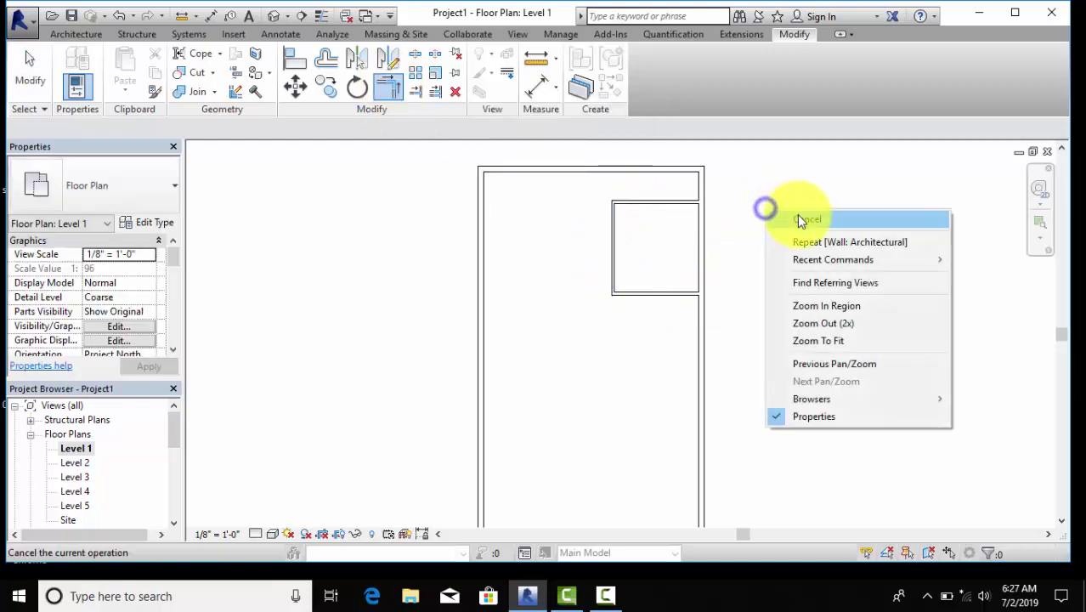
pyautogui.click(802, 219)
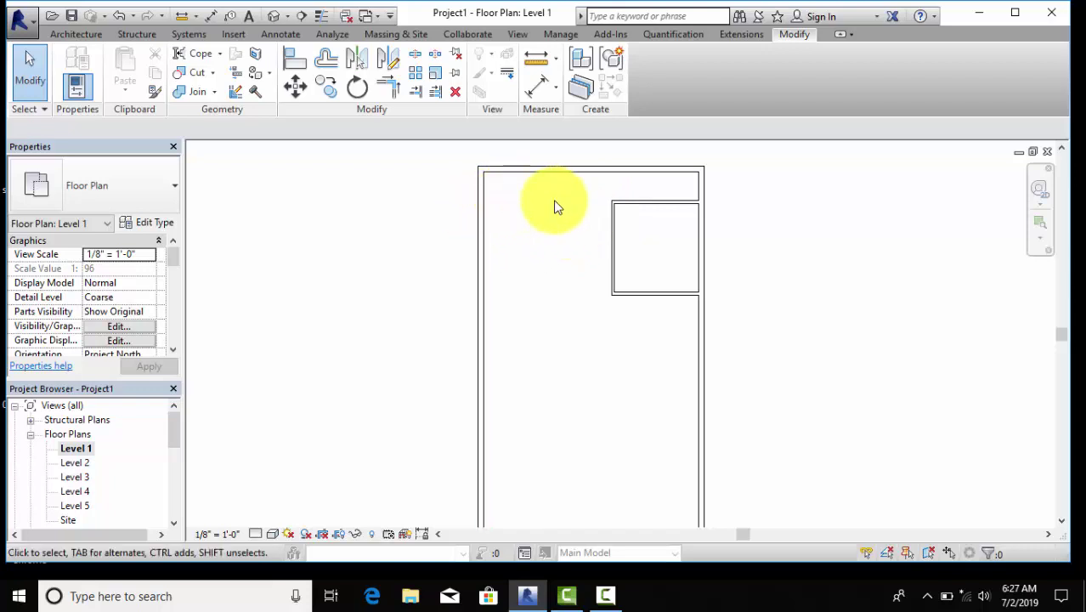
# Step: Mirror the small room's 4.5" walls leftward about a vertical axis through the top wall's midpoint
pyautogui.moveTo(652, 186); pyautogui.dragTo(579, 345)
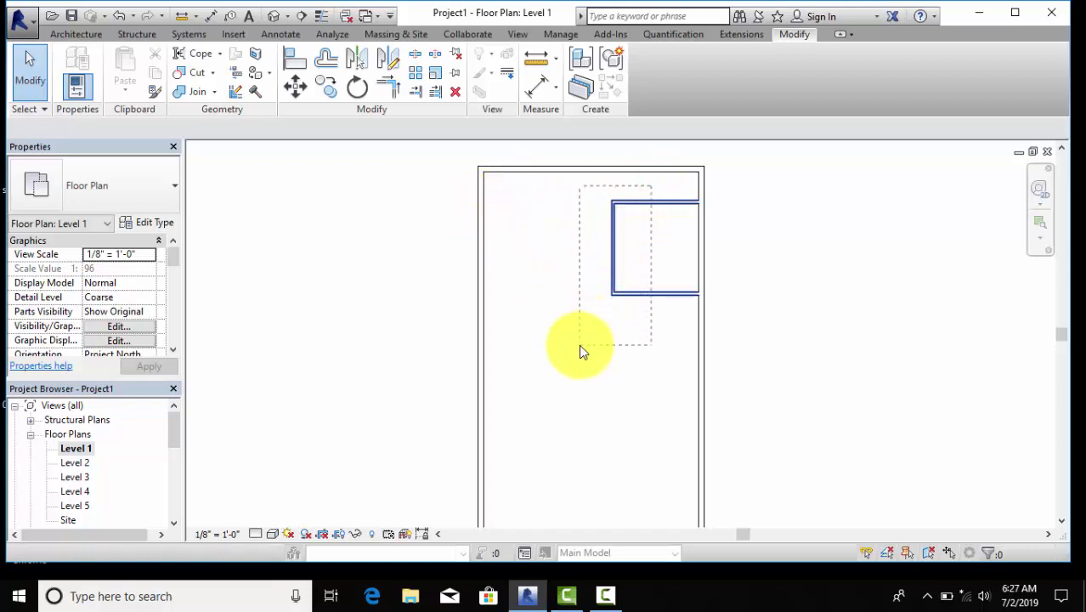
pyautogui.moveTo(579, 355); pyautogui.dragTo(579, 392, button='middle')
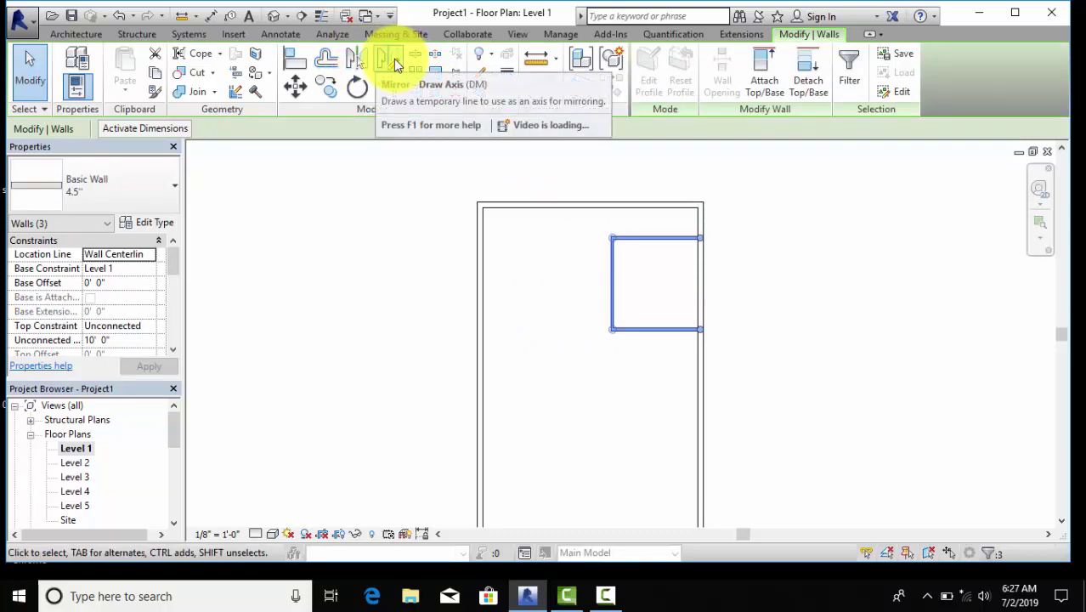
pyautogui.click(387, 61)
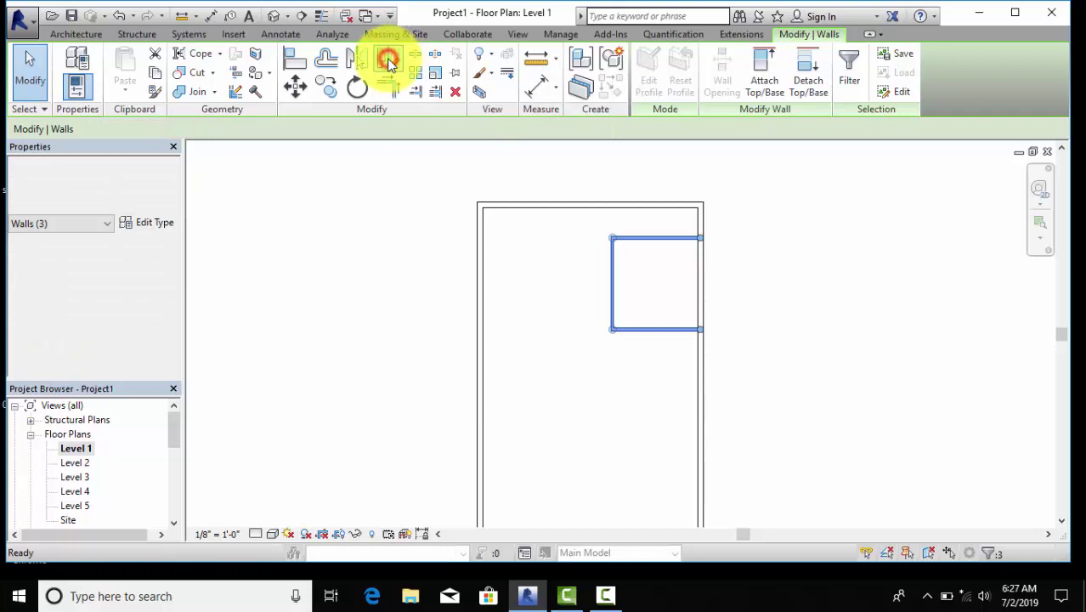
pyautogui.click(592, 206)
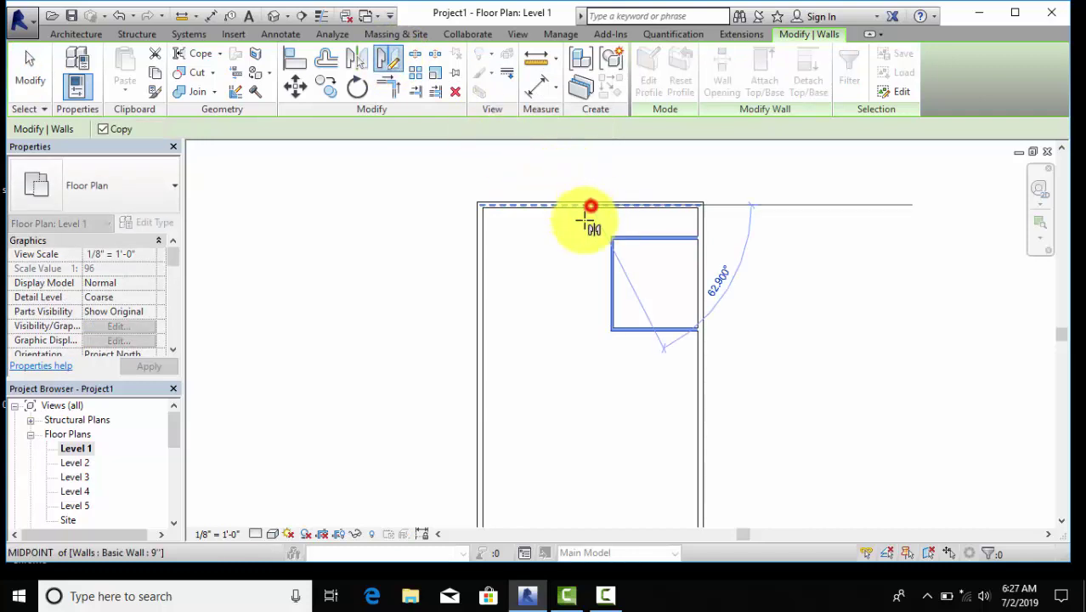
pyautogui.click(590, 412)
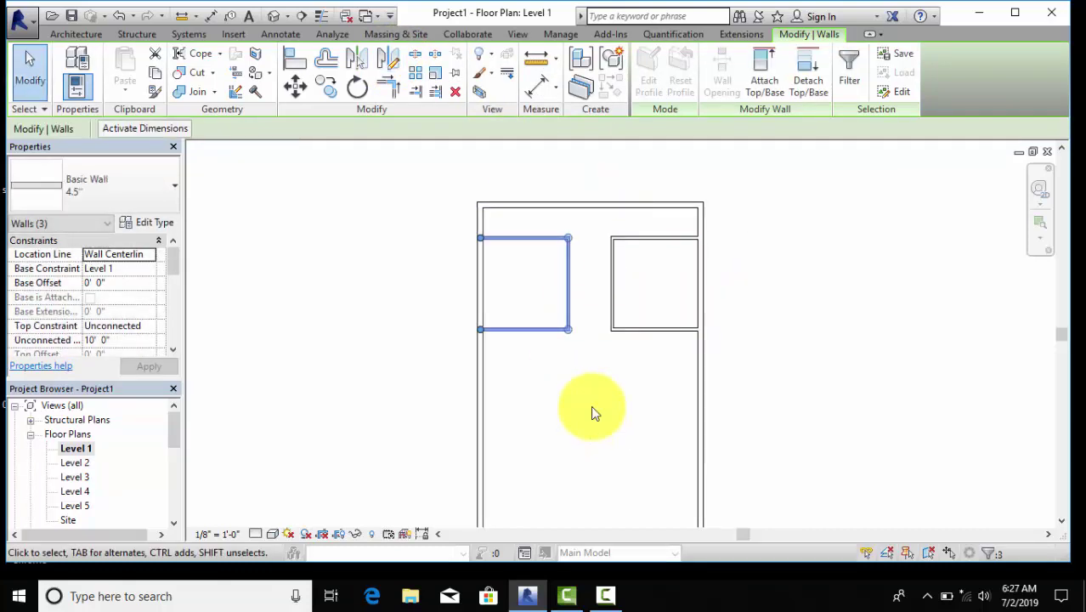
pyautogui.click(608, 379)
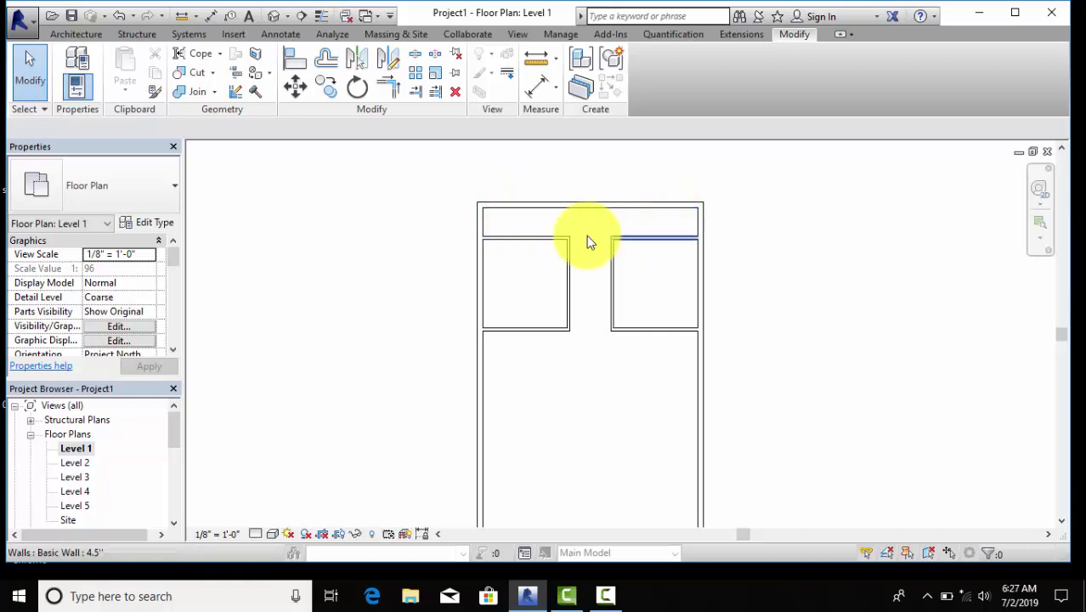
# Step: Zoom out to frame the whole Level 1 plan and start placing 4.5" Basic Walls
pyautogui.scroll(-1, 611, 223)
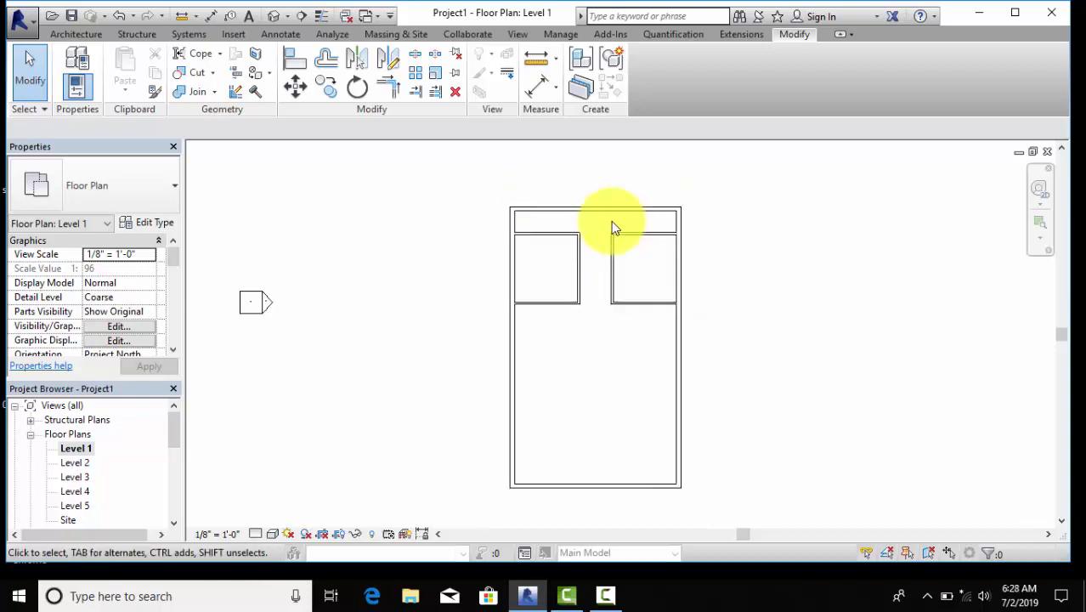
pyautogui.moveTo(580, 264); pyautogui.dragTo(590, 220, button='middle')
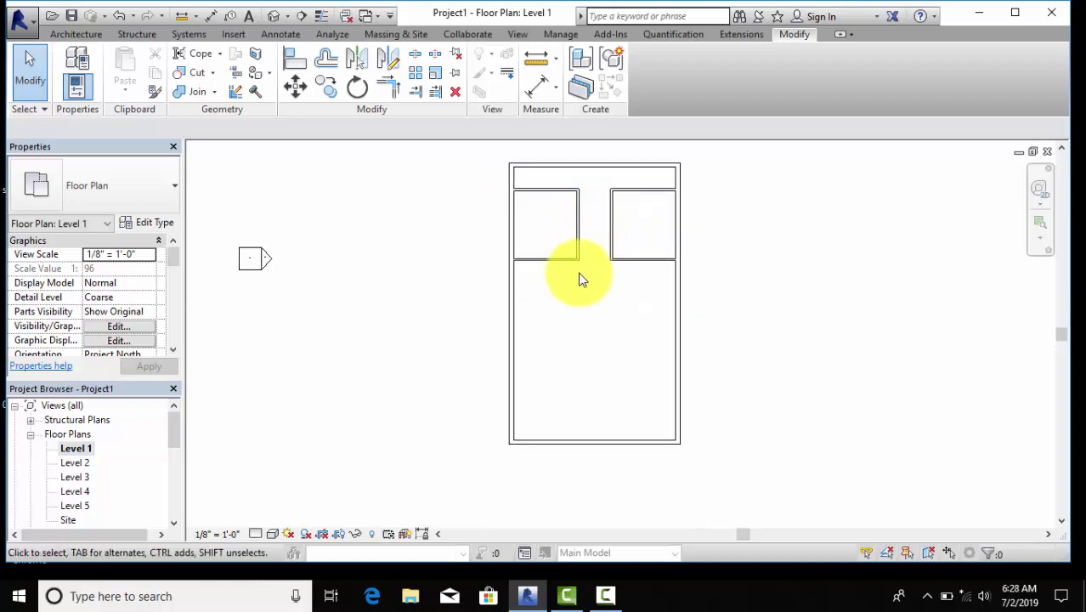
pyautogui.moveTo(577, 308); pyautogui.dragTo(570, 311, button='middle')
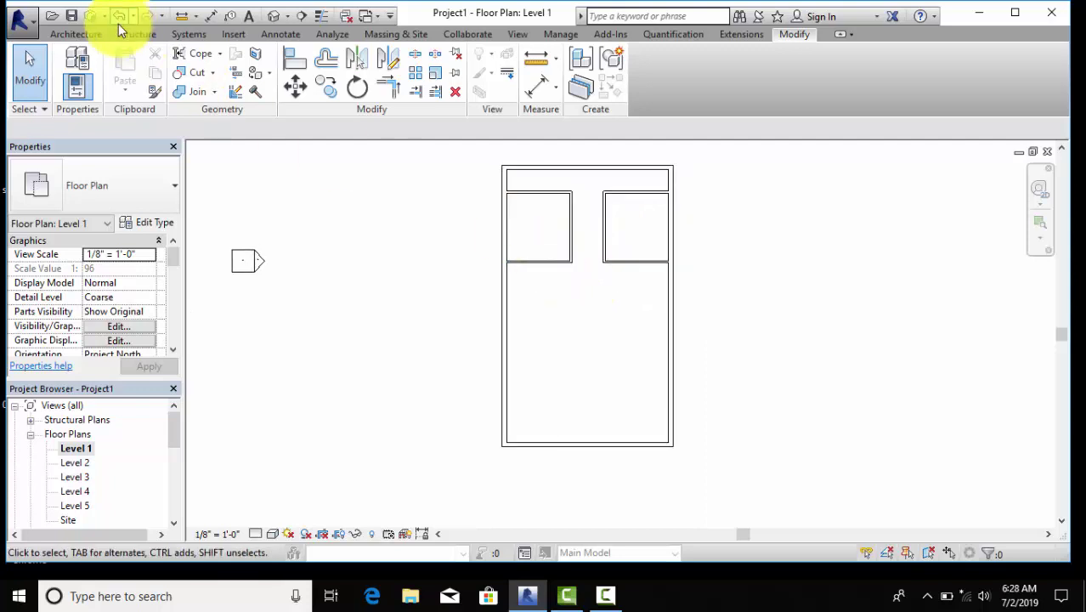
pyautogui.click(90, 34)
pyautogui.click(68, 60)
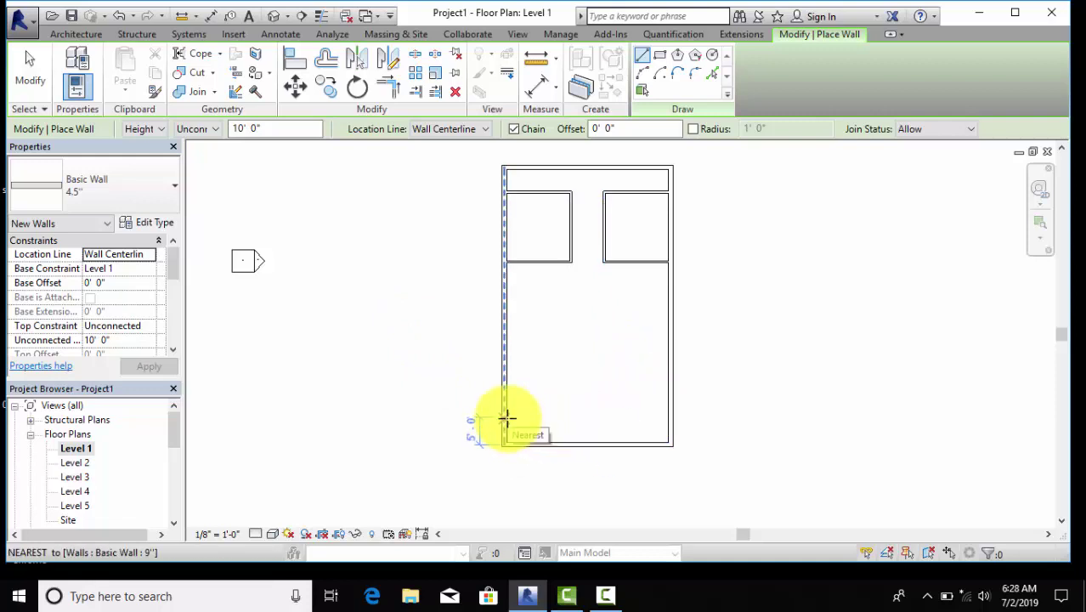
# Step: Draw a 14' wall off the left exterior wall plus a vertical segment, then end wall drawing
pyautogui.click(507, 417)
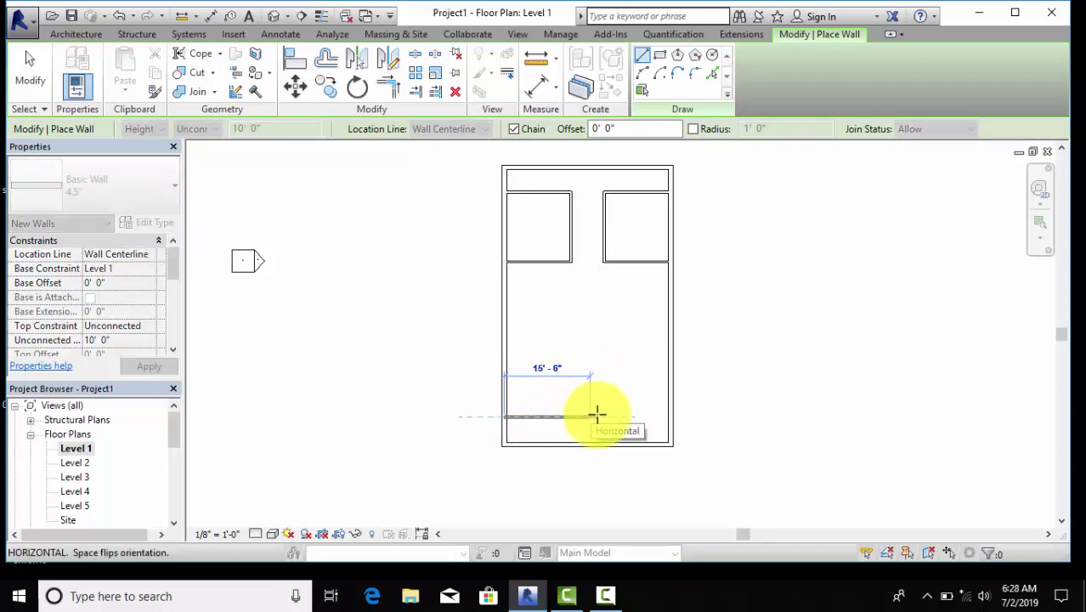
pyautogui.write("14'")
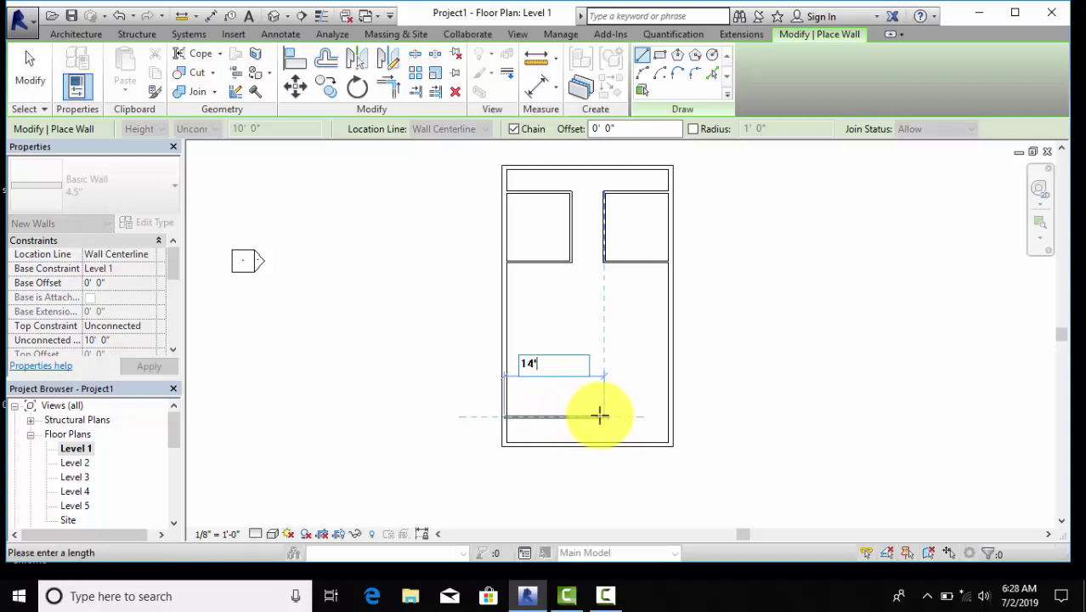
pyautogui.press('Return')
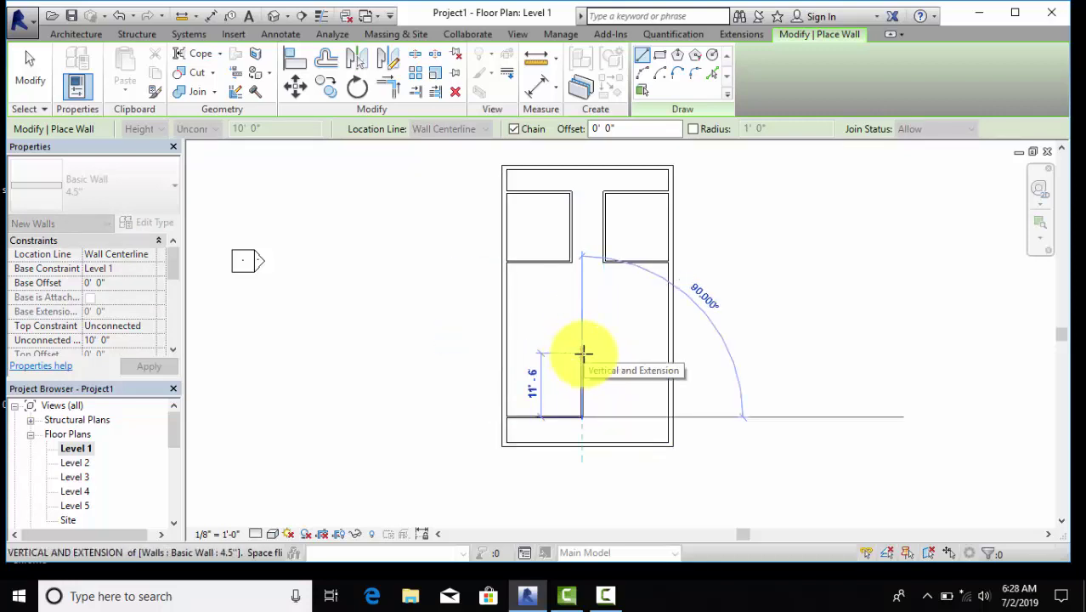
pyautogui.write("14'")
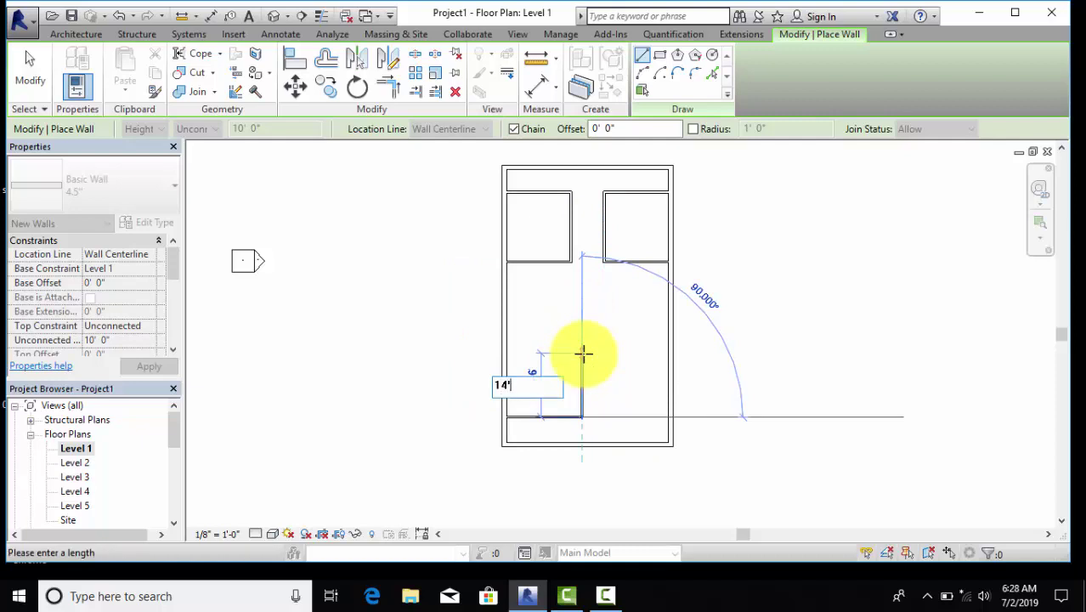
pyautogui.press('Return')
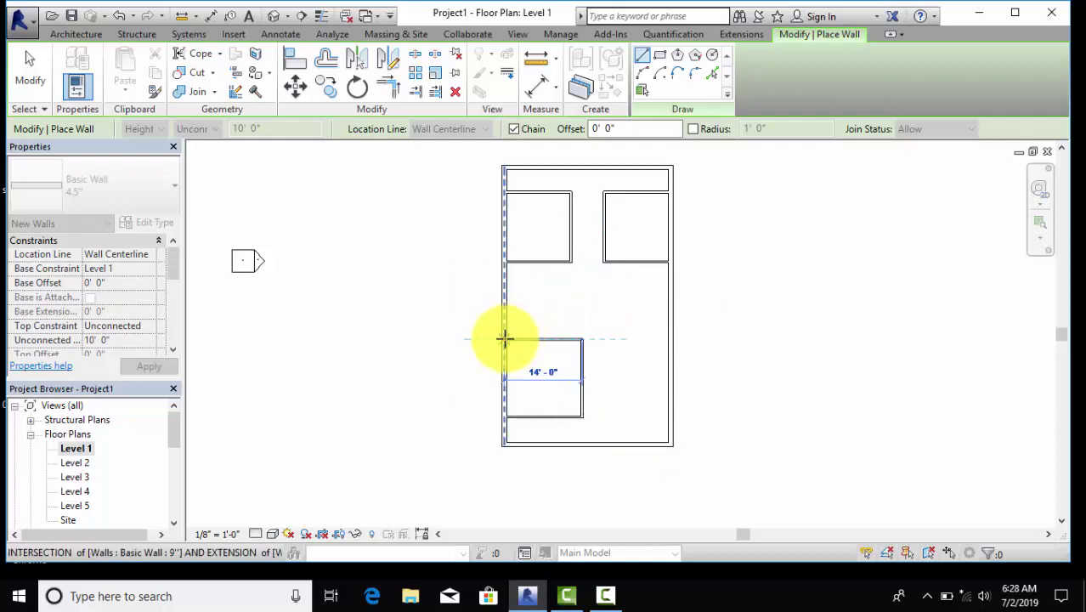
pyautogui.rightClick(402, 255)
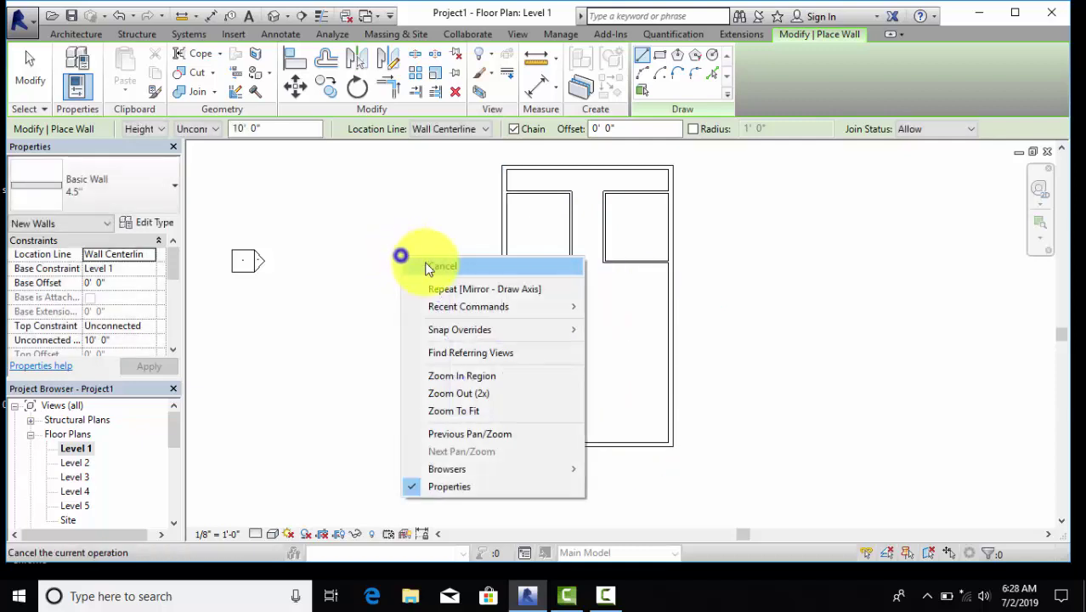
pyautogui.click(425, 264)
pyautogui.rightClick(393, 246)
pyautogui.click(441, 252)
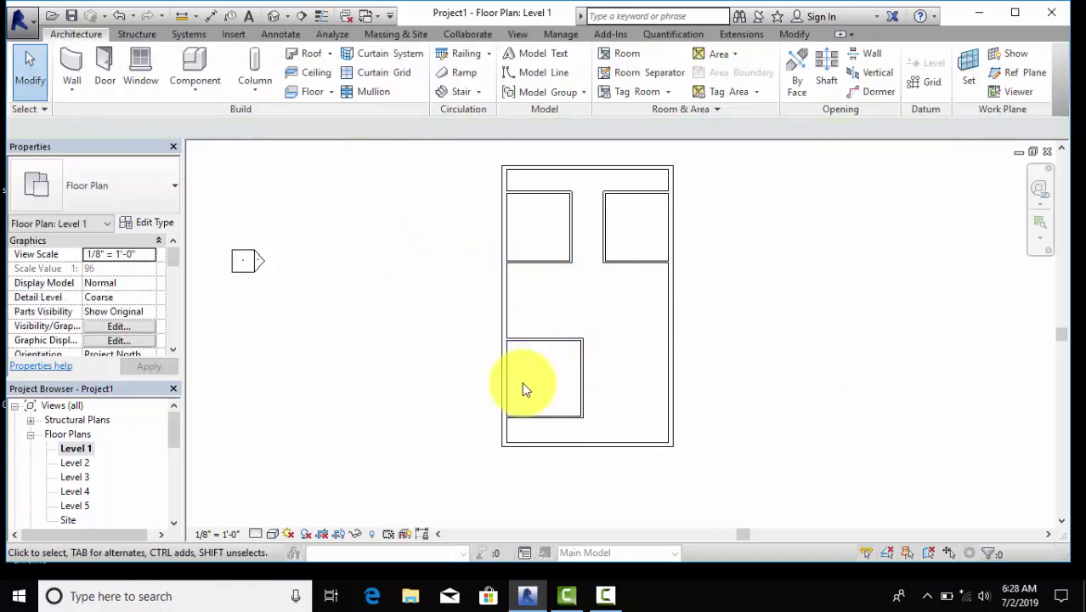
pyautogui.moveTo(534, 408); pyautogui.dragTo(527, 422, button='middle')
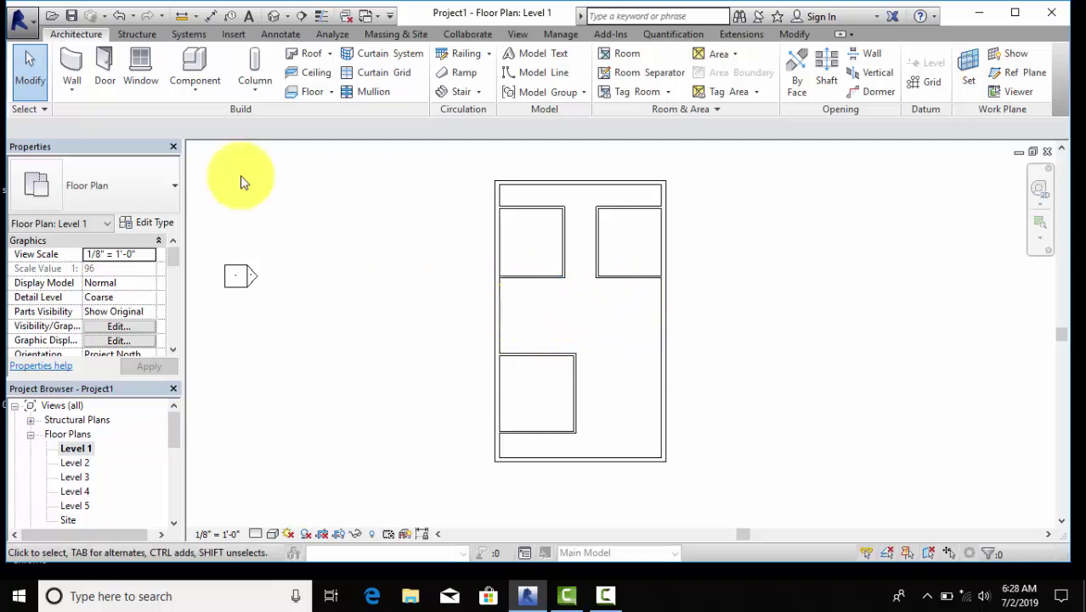
pyautogui.click(74, 65)
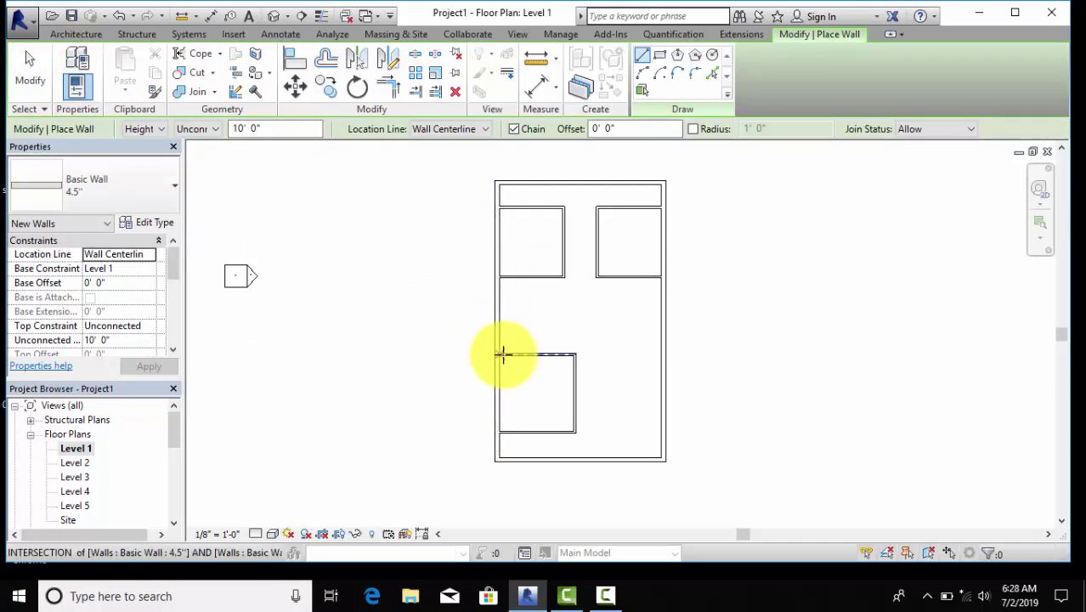
pyautogui.click(339, 205)
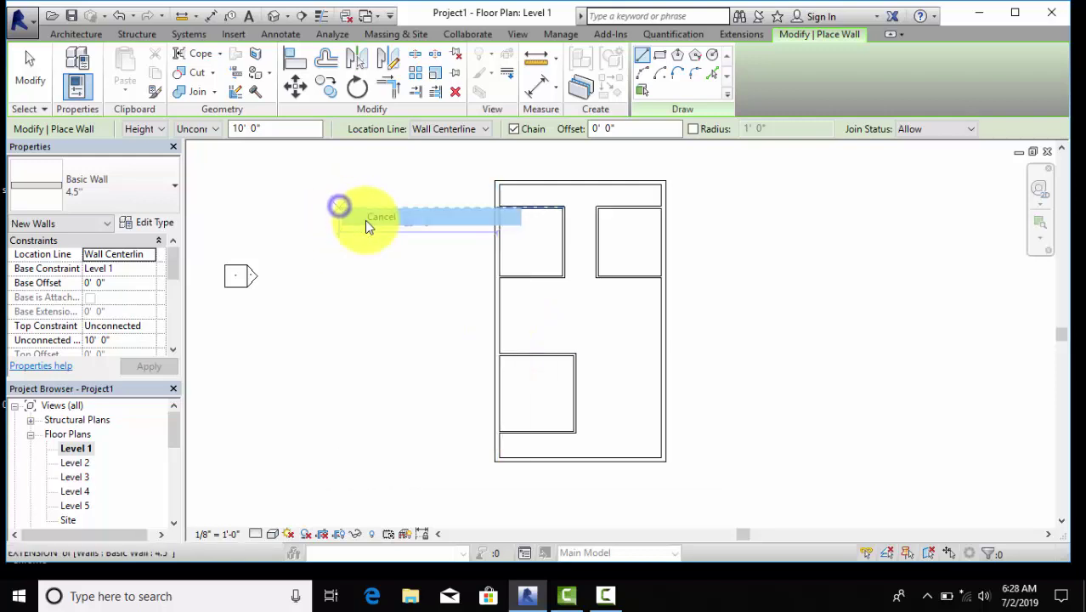
pyautogui.press('Escape')
pyautogui.press('Escape')
pyautogui.click(500, 315)
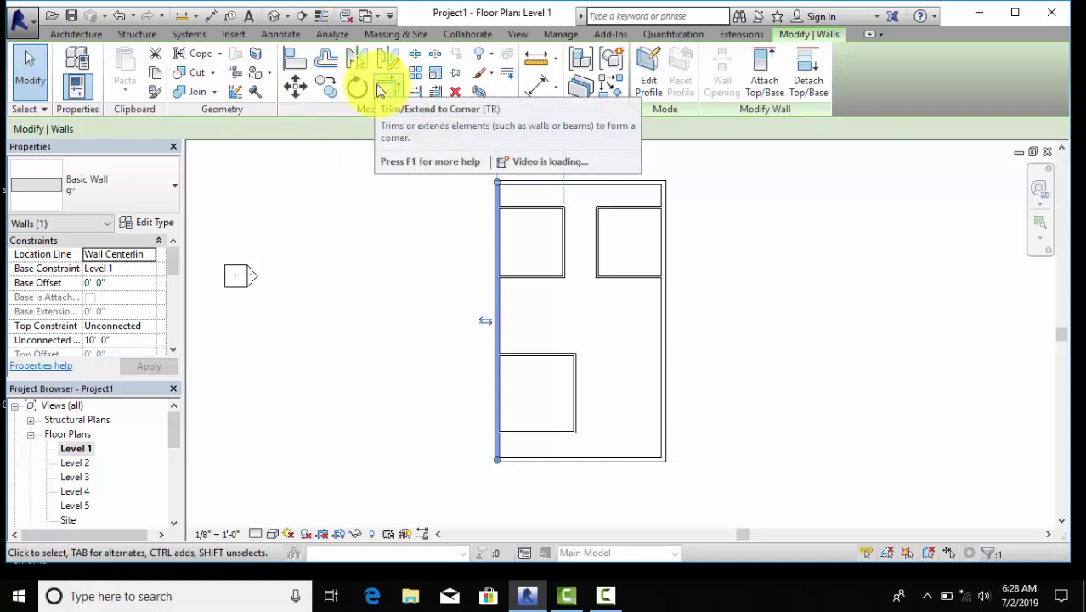
pyautogui.click(332, 61)
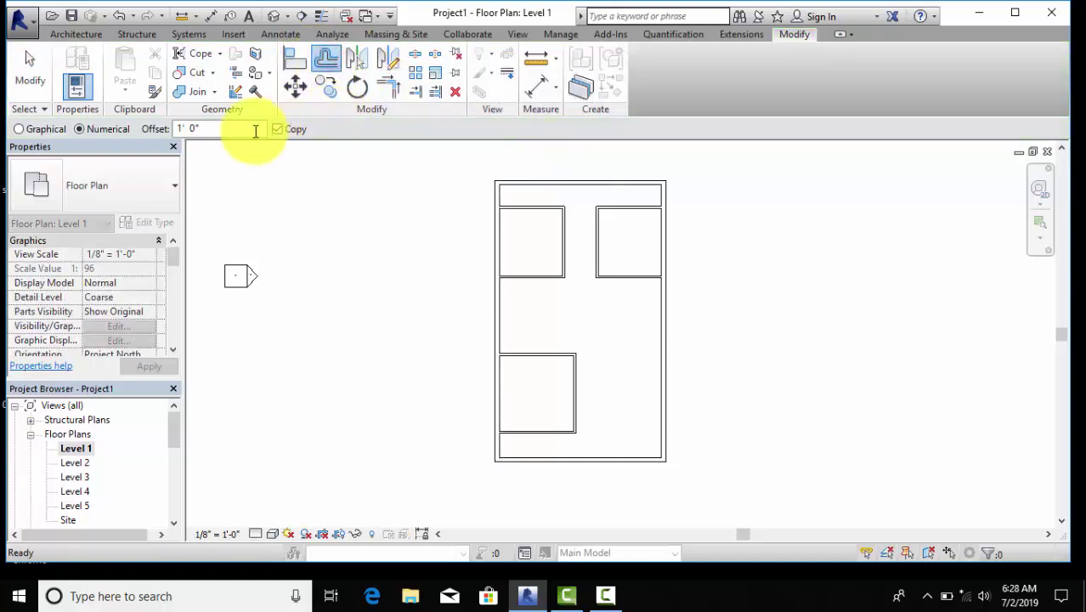
pyautogui.moveTo(197, 129); pyautogui.dragTo(171, 128)
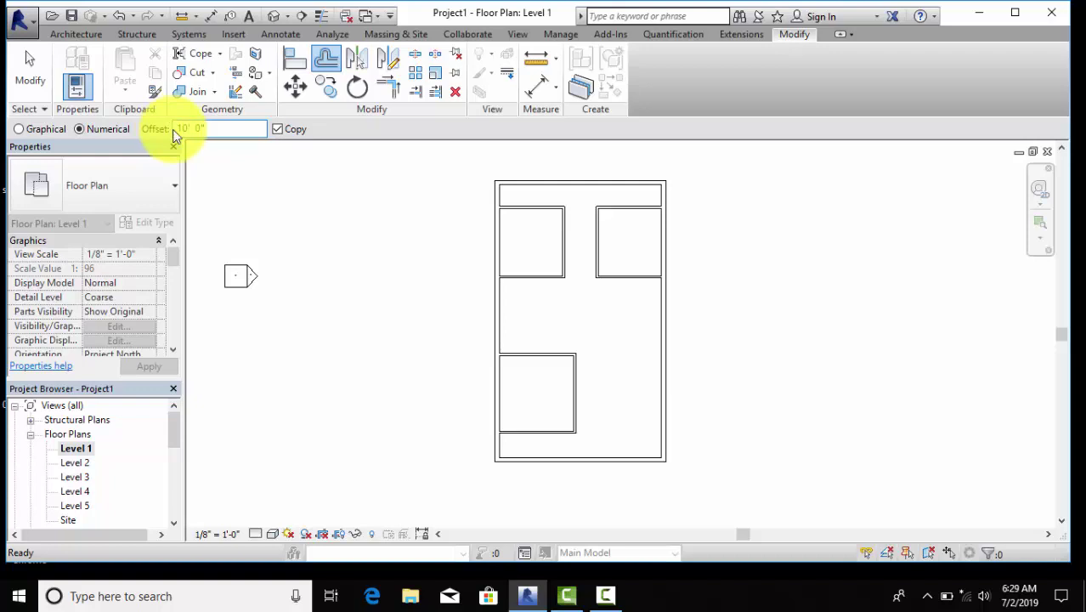
pyautogui.click(499, 319)
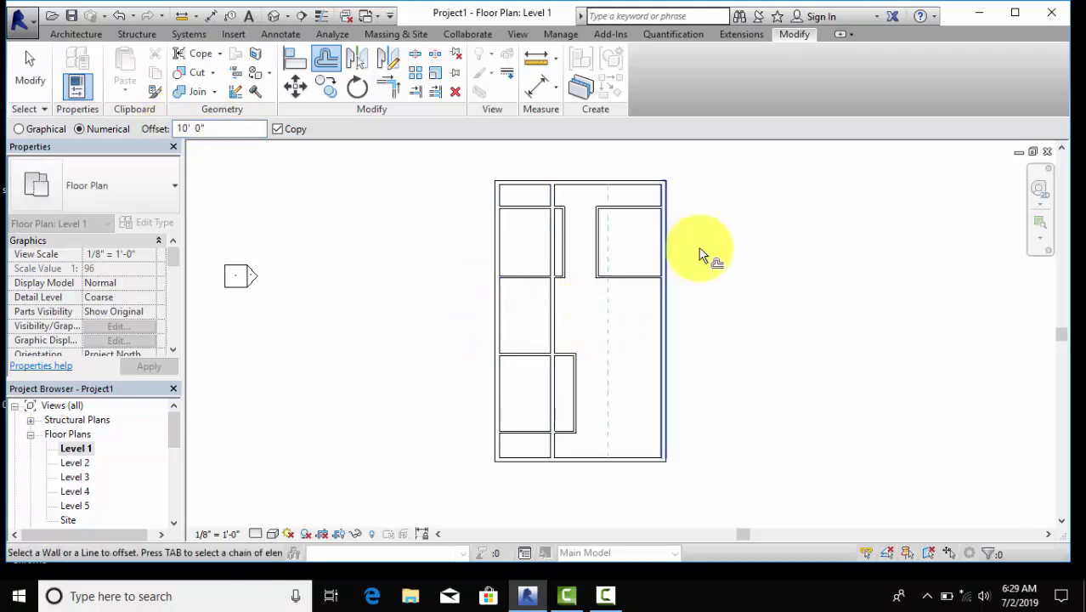
pyautogui.rightClick(745, 231)
pyautogui.click(769, 241)
pyautogui.rightClick(734, 226)
pyautogui.click(773, 240)
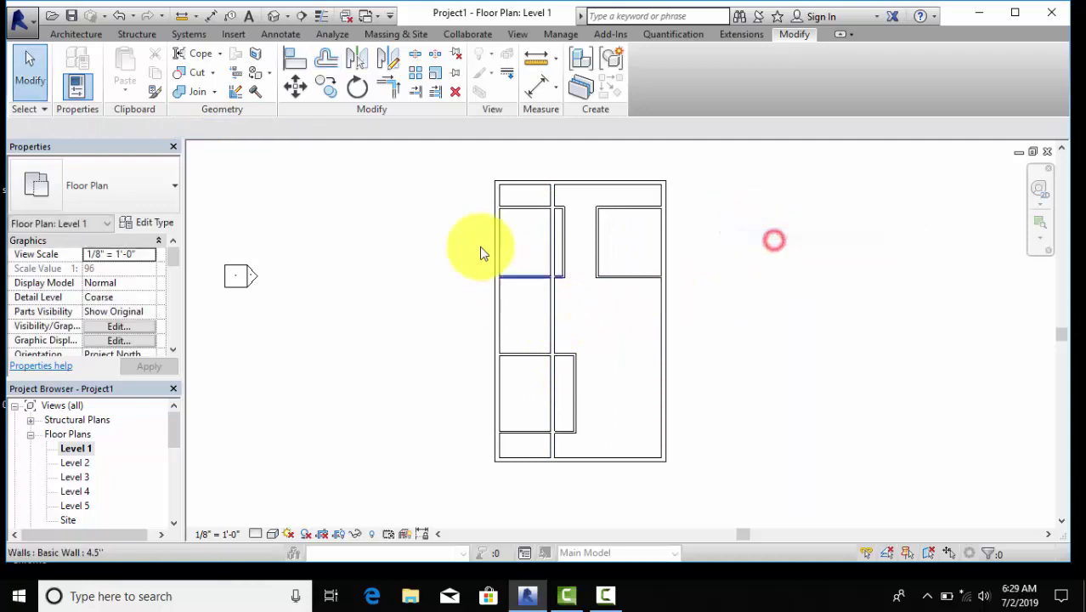
pyautogui.click(550, 241)
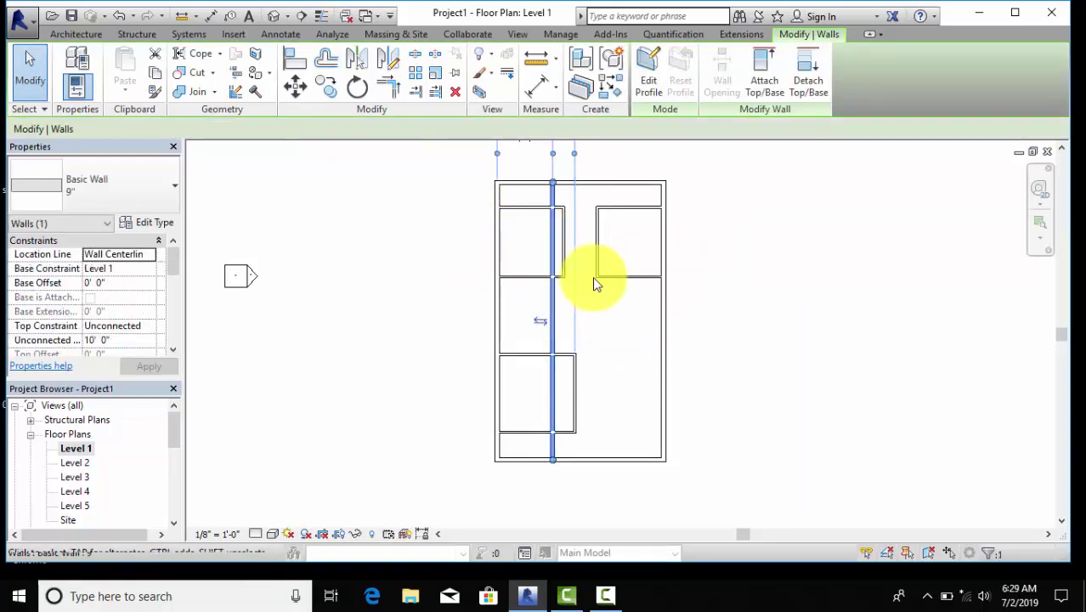
pyautogui.moveTo(566, 352); pyautogui.dragTo(569, 416, button='middle')
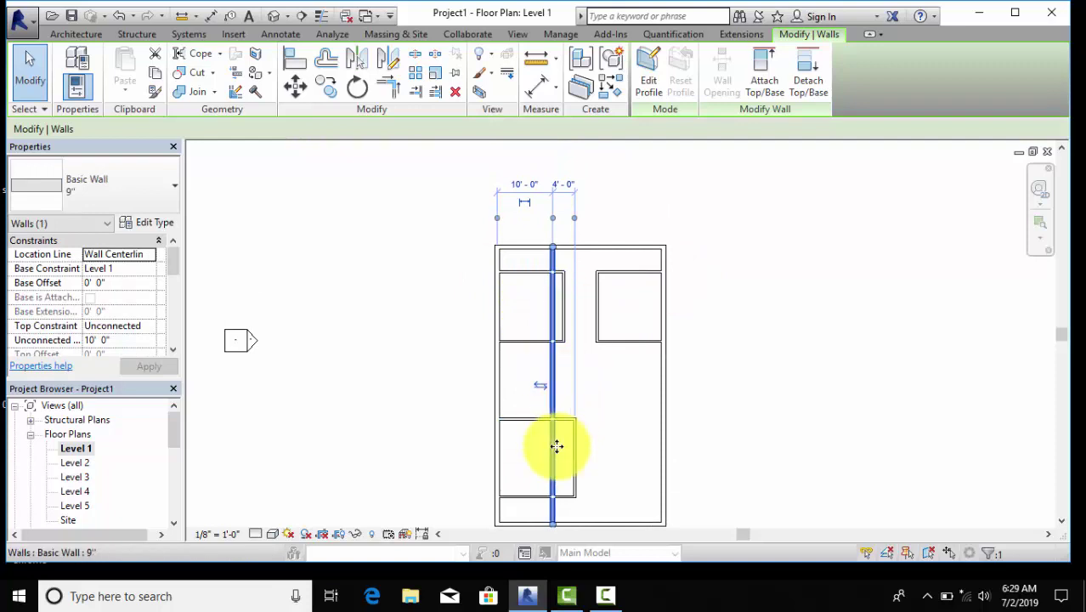
pyautogui.rightClick(709, 276)
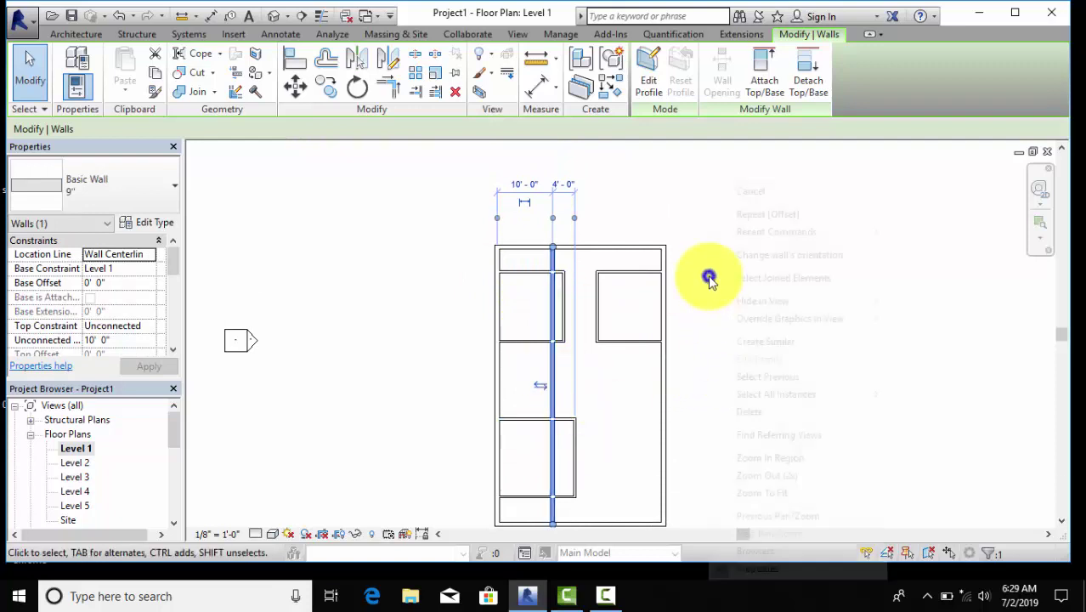
pyautogui.click(750, 412)
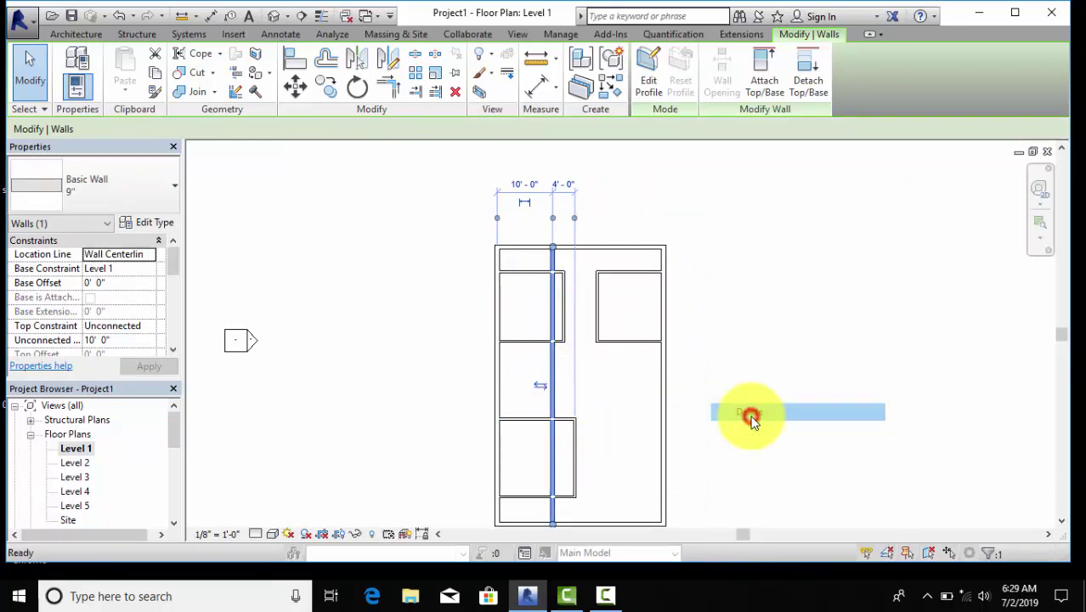
# Step: Start the Wall tool and choose the 4.5" Basic Wall type from the type list
pyautogui.click(74, 33)
pyautogui.click(72, 56)
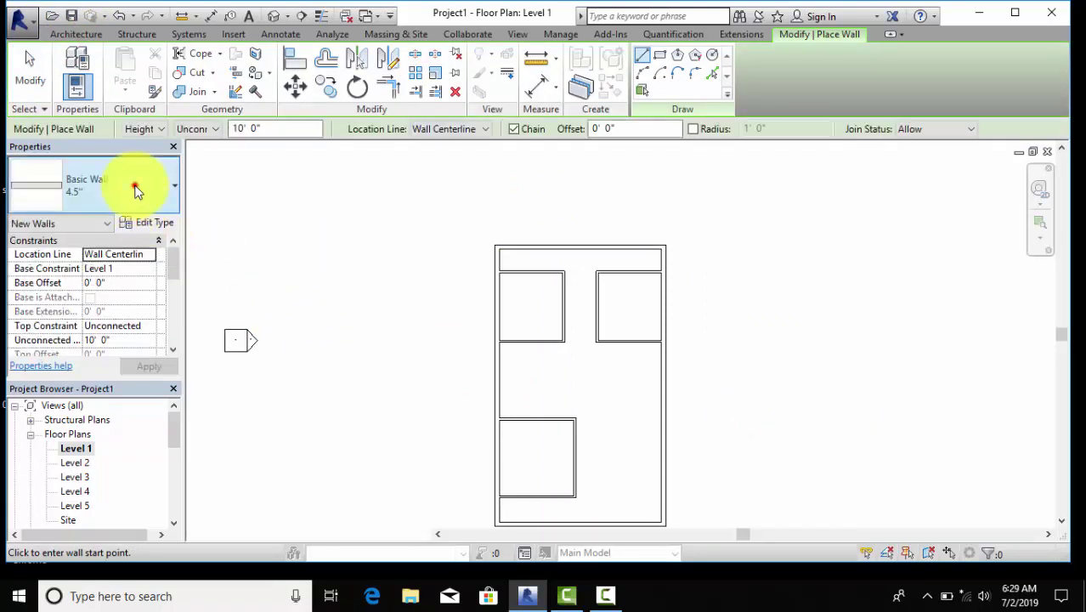
pyautogui.click(135, 189)
pyautogui.click(136, 200)
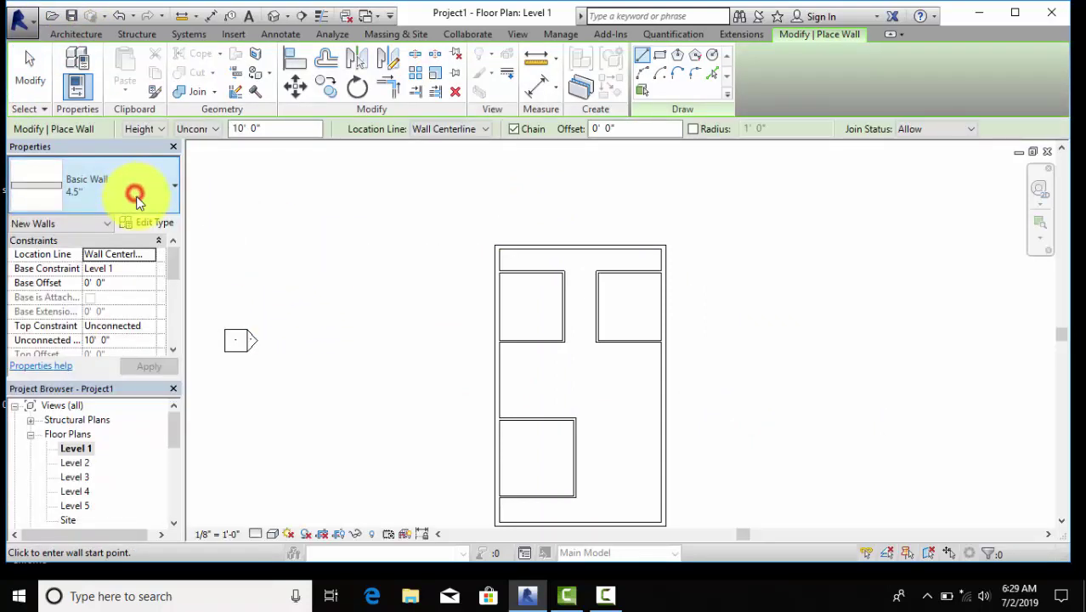
pyautogui.click(136, 196)
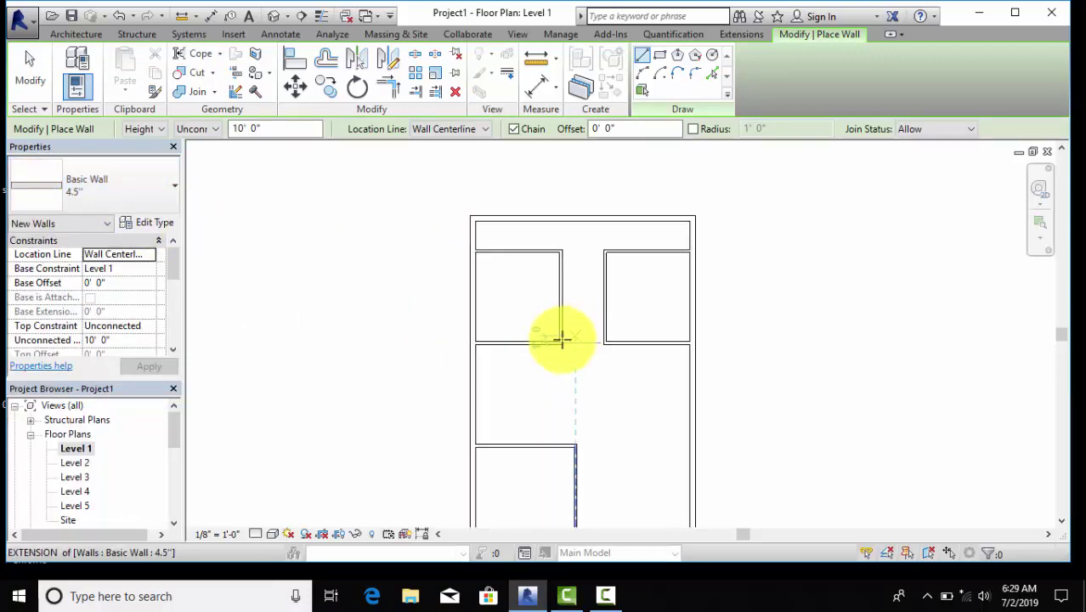
pyautogui.scroll(2, 557, 339)
pyautogui.scroll(1, 561, 342)
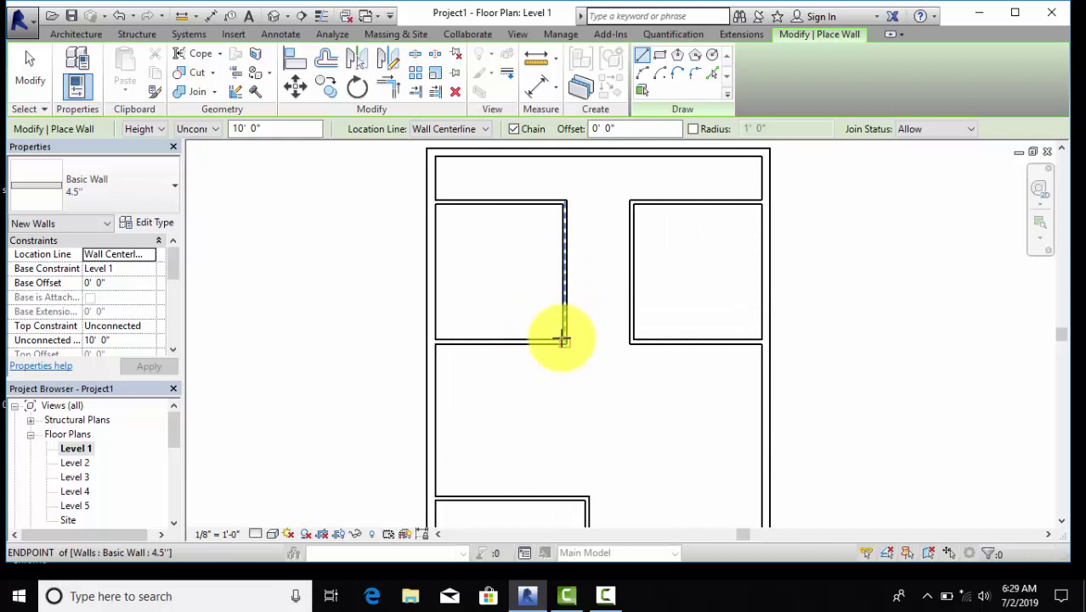
# Step: Draw a 10'-0" vertical wall from the existing wall end, then across to the exterior wall
pyautogui.click(557, 339)
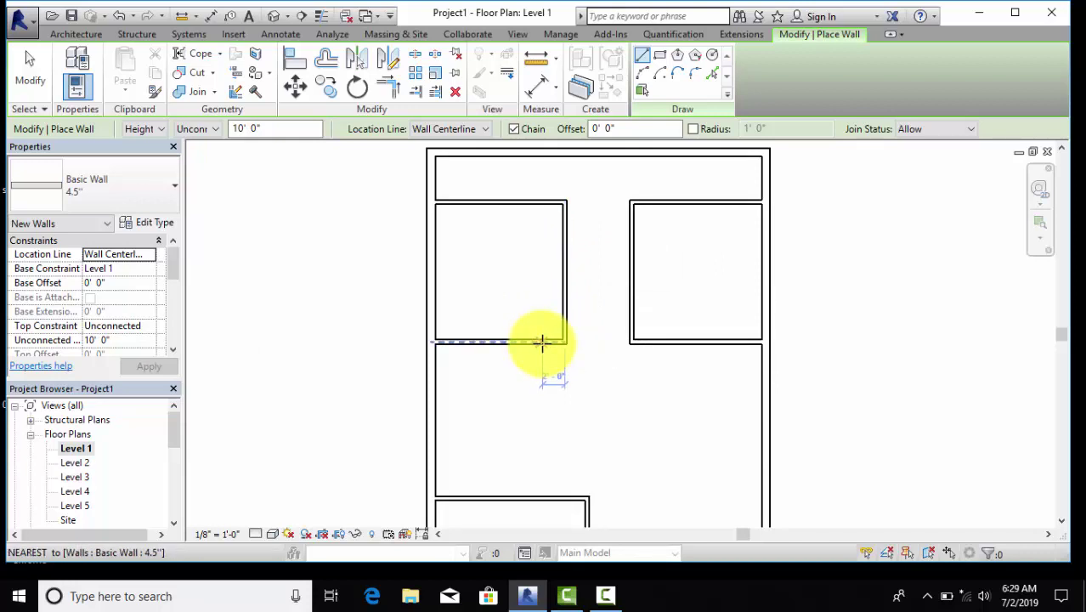
pyautogui.click(543, 343)
pyautogui.moveTo(536, 451); pyautogui.dragTo(543, 323, button='middle')
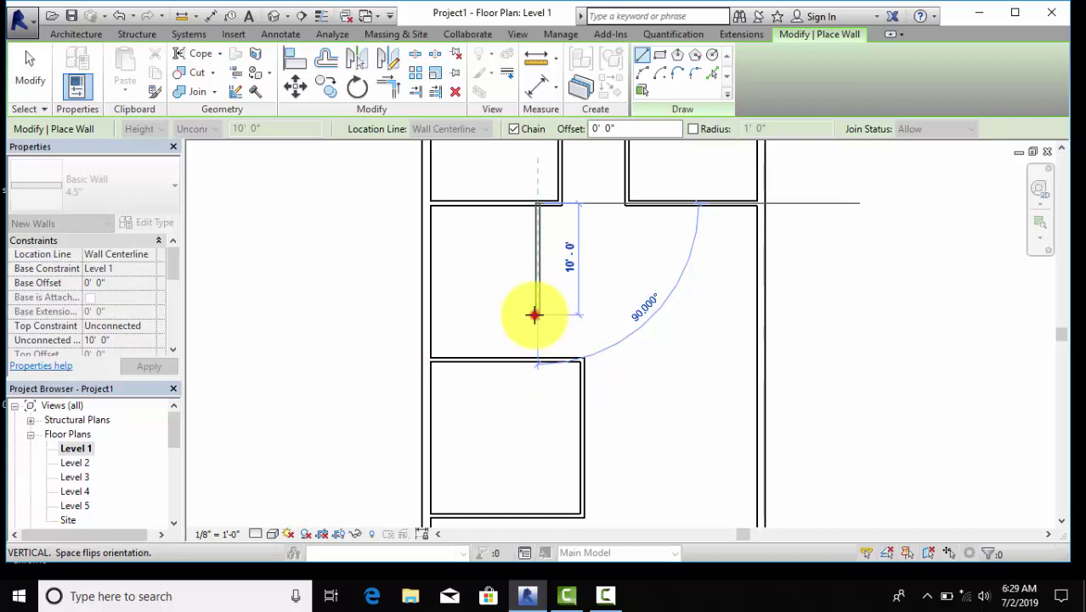
pyautogui.click(534, 315)
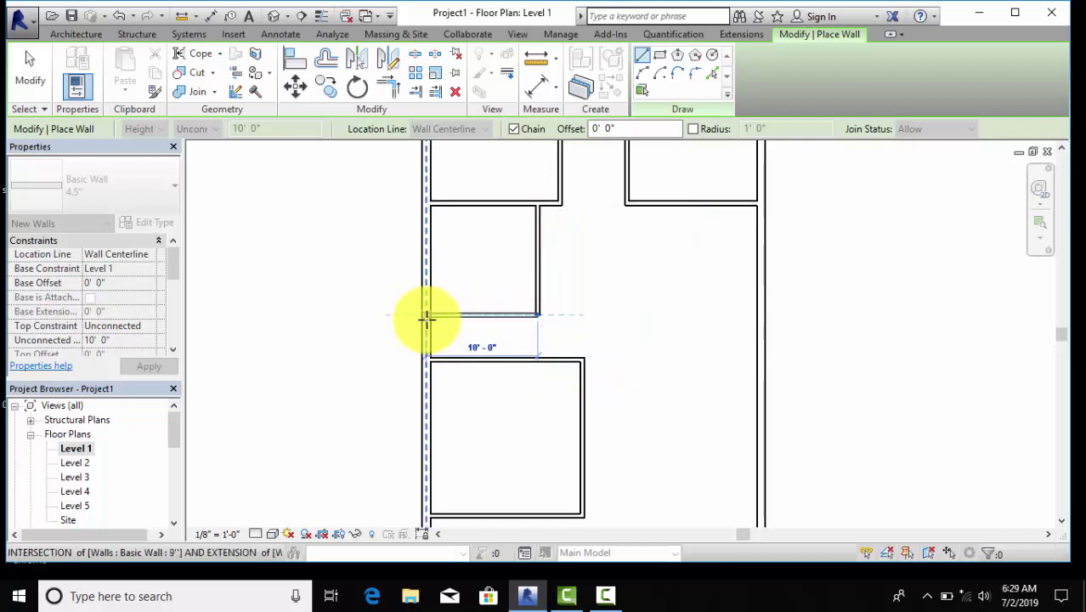
pyautogui.click(424, 320)
pyautogui.press('Escape')
pyautogui.rightClick(315, 240)
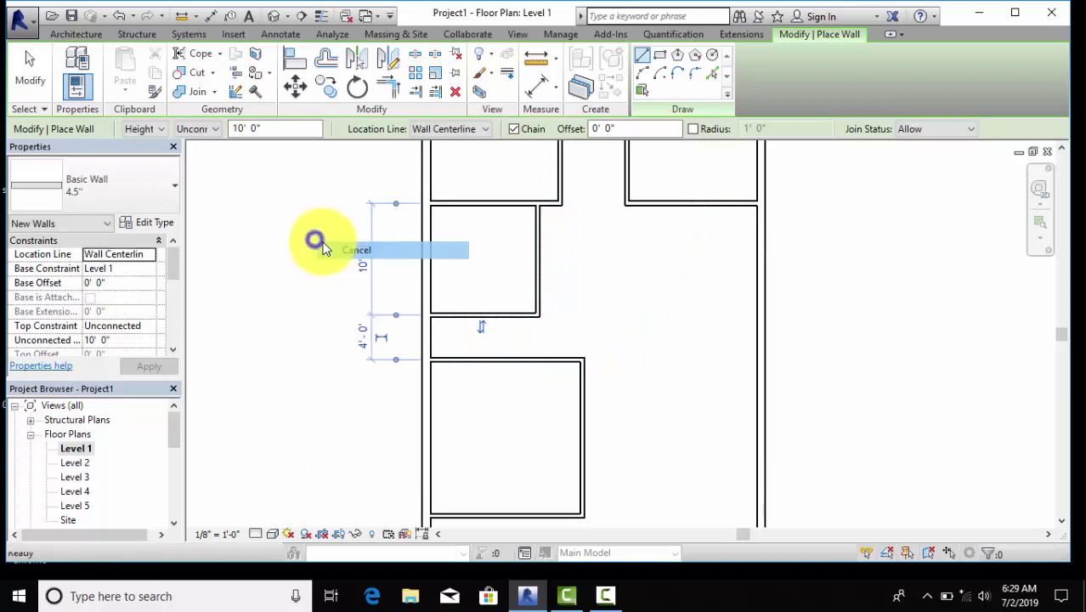
pyautogui.click(323, 248)
# Step: Exit wall placement and pan and zoom to review the four rooms inside the exterior outline
pyautogui.click(312, 231)
pyautogui.scroll(1, 387, 347)
pyautogui.scroll(1, 388, 347)
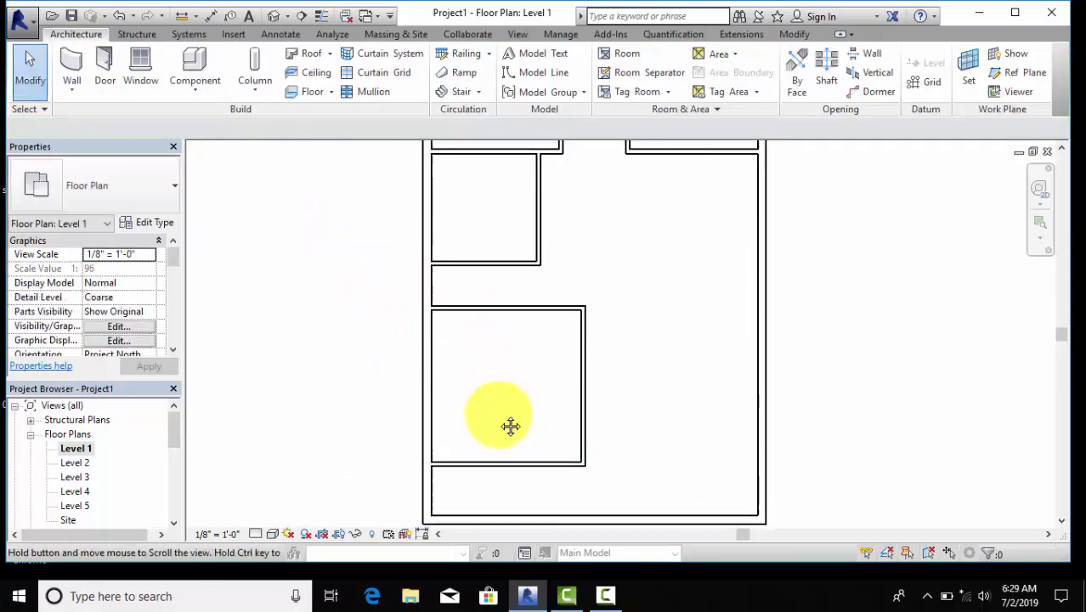
pyautogui.scroll(-2, 501, 383)
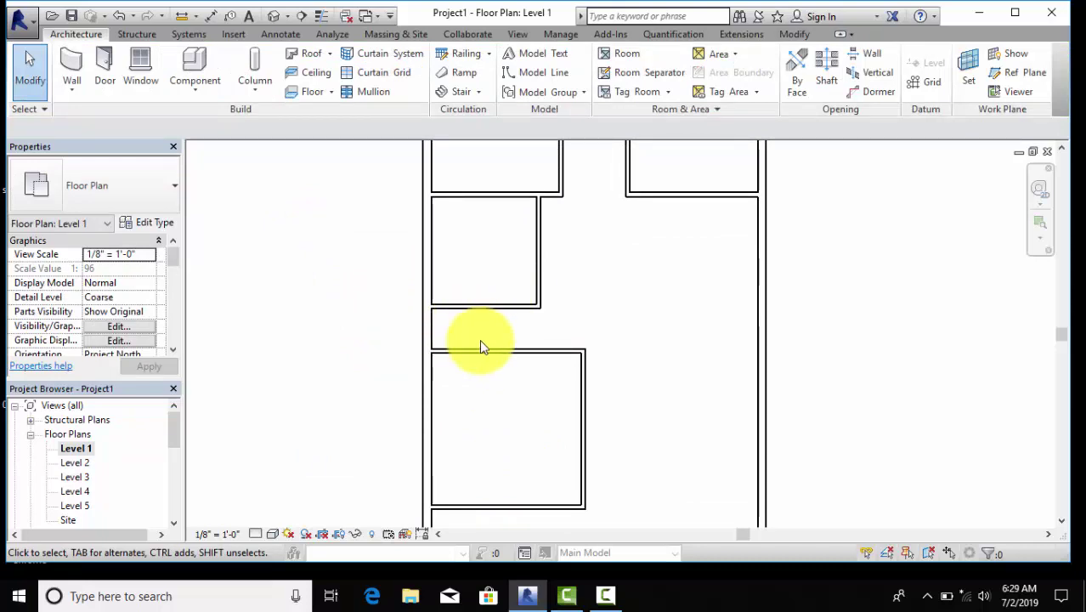
pyautogui.scroll(-1, 481, 346)
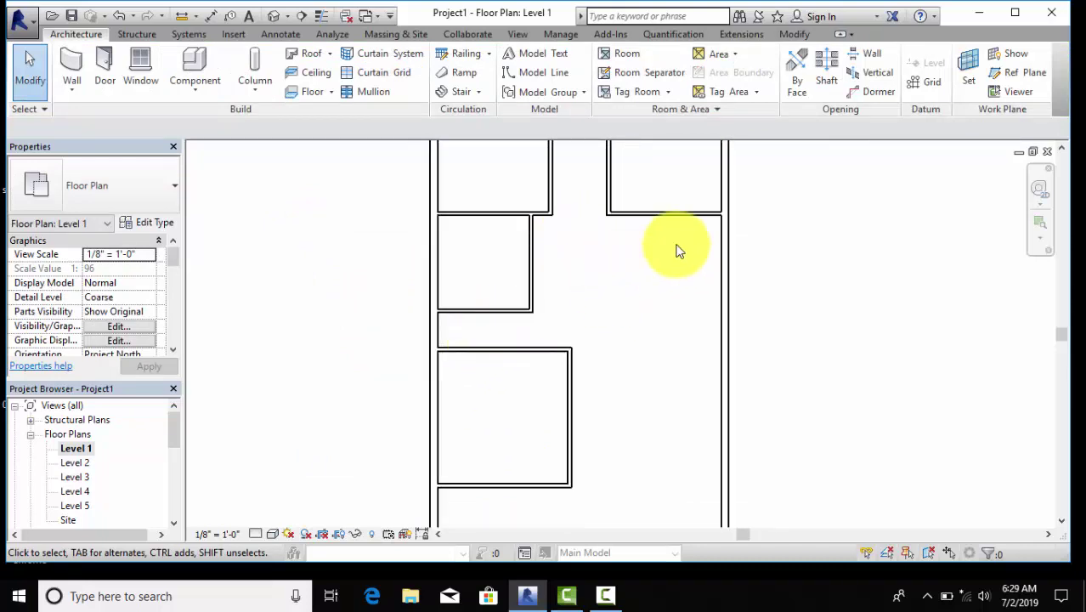
pyautogui.moveTo(687, 275); pyautogui.dragTo(642, 360, button='middle')
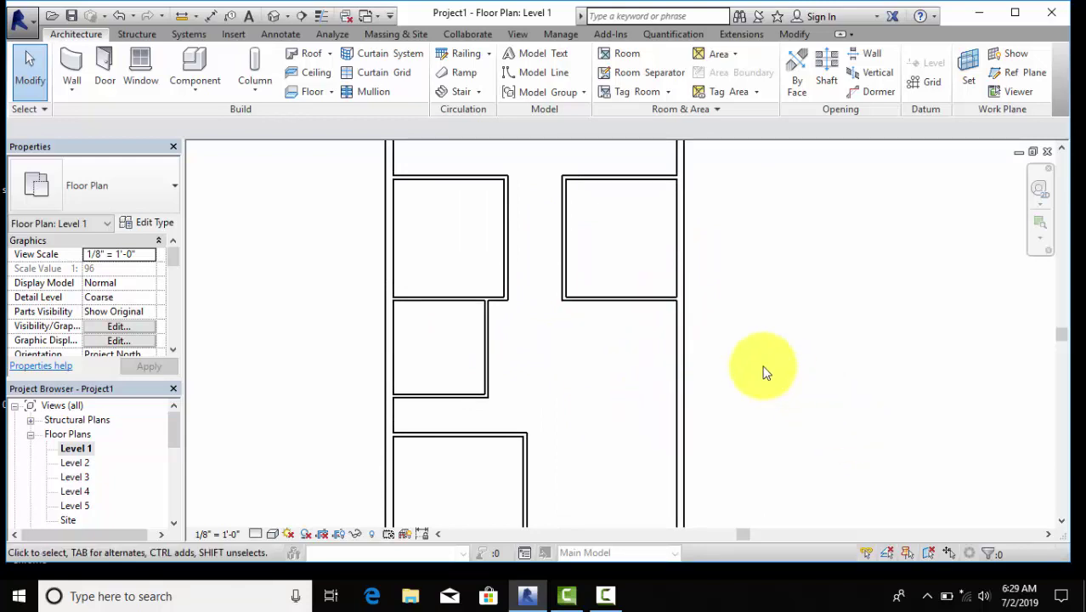
pyautogui.moveTo(764, 372); pyautogui.dragTo(734, 314, button='middle')
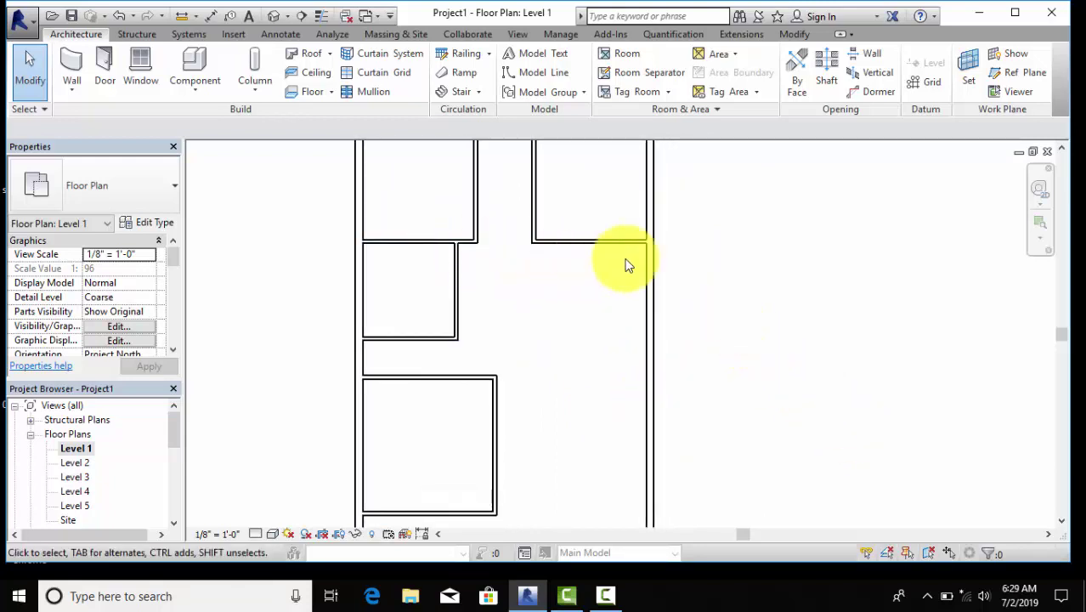
pyautogui.scroll(-1, 620, 442)
pyautogui.moveTo(621, 442)
pyautogui.mouseDown(button='middle')
pyautogui.moveTo(582, 340)
pyautogui.moveTo(577, 376)
pyautogui.moveTo(548, 356)
pyautogui.mouseUp(button='middle')
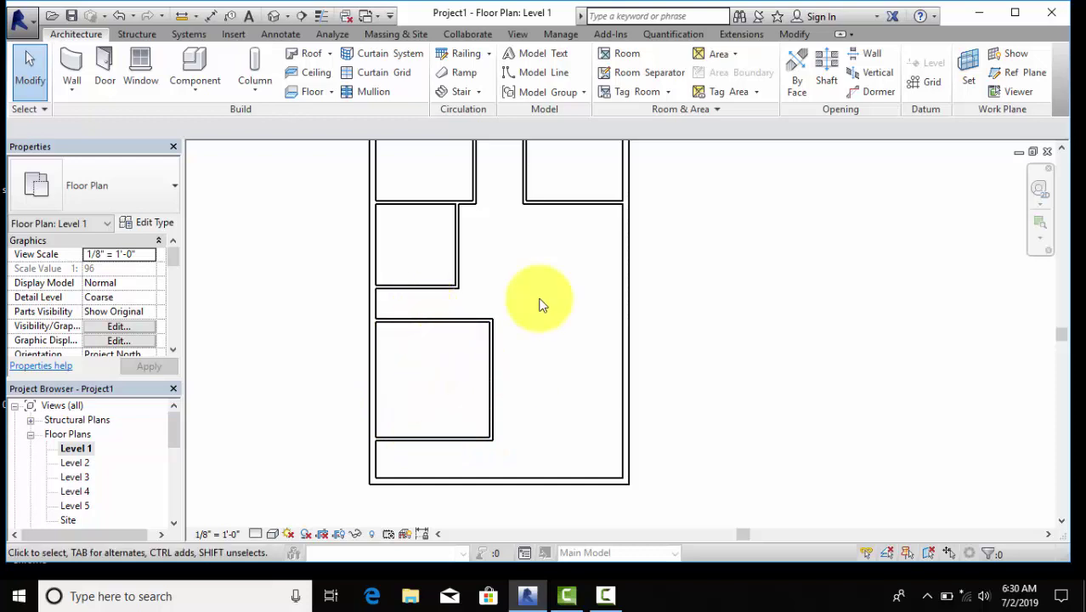
pyautogui.moveTo(538, 303); pyautogui.dragTo(507, 361, button='middle')
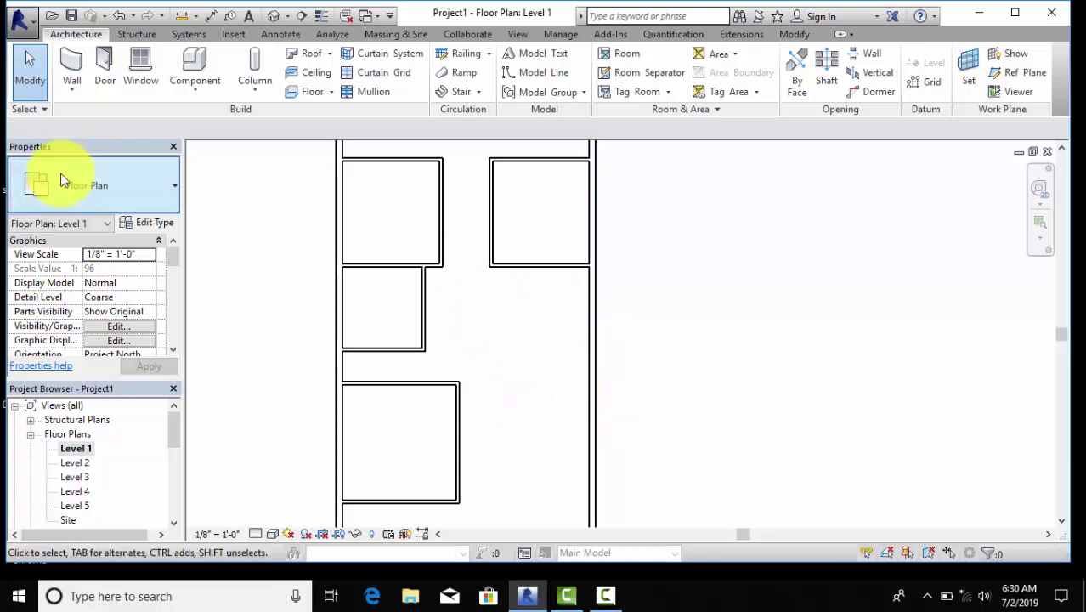
# Step: Start a Cast-In-Place Monolithic Stair and set its type to 6" maximum riser, 9" minimum tread
pyautogui.click(489, 52)
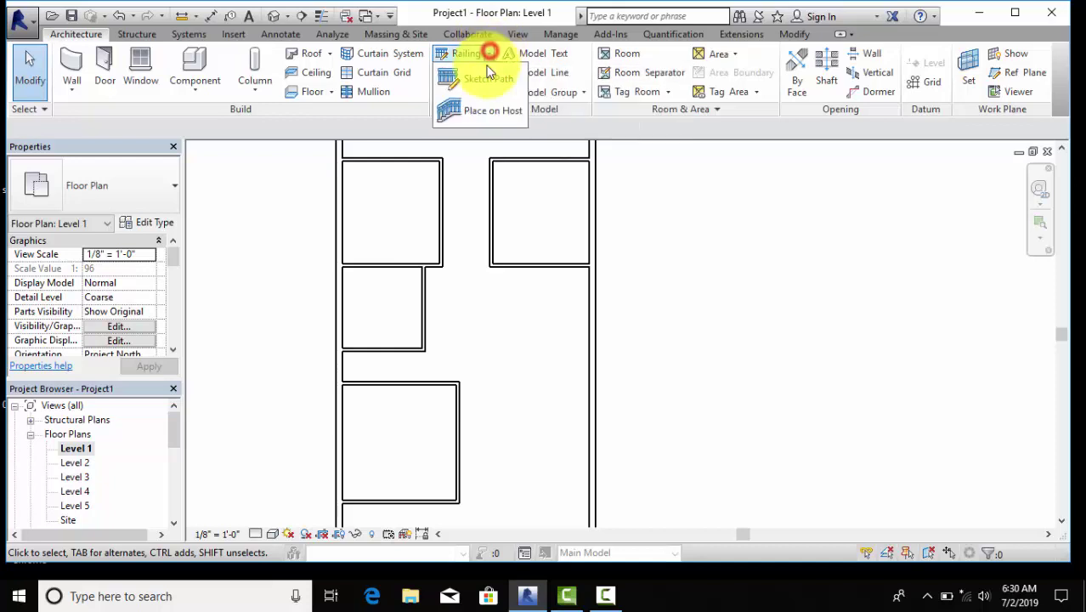
pyautogui.click(272, 228)
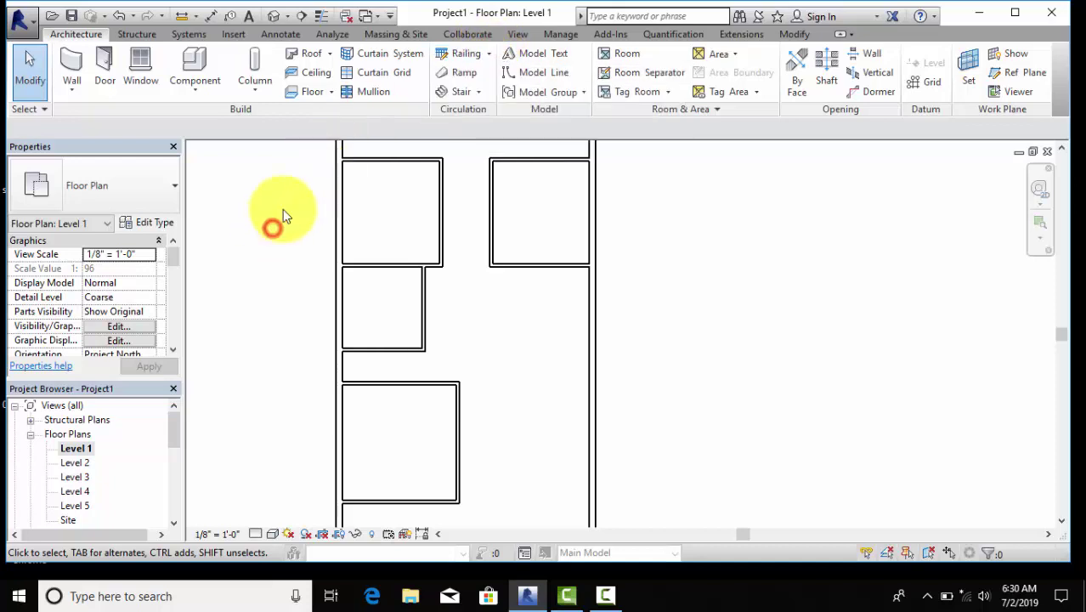
pyautogui.click(481, 92)
pyautogui.click(485, 119)
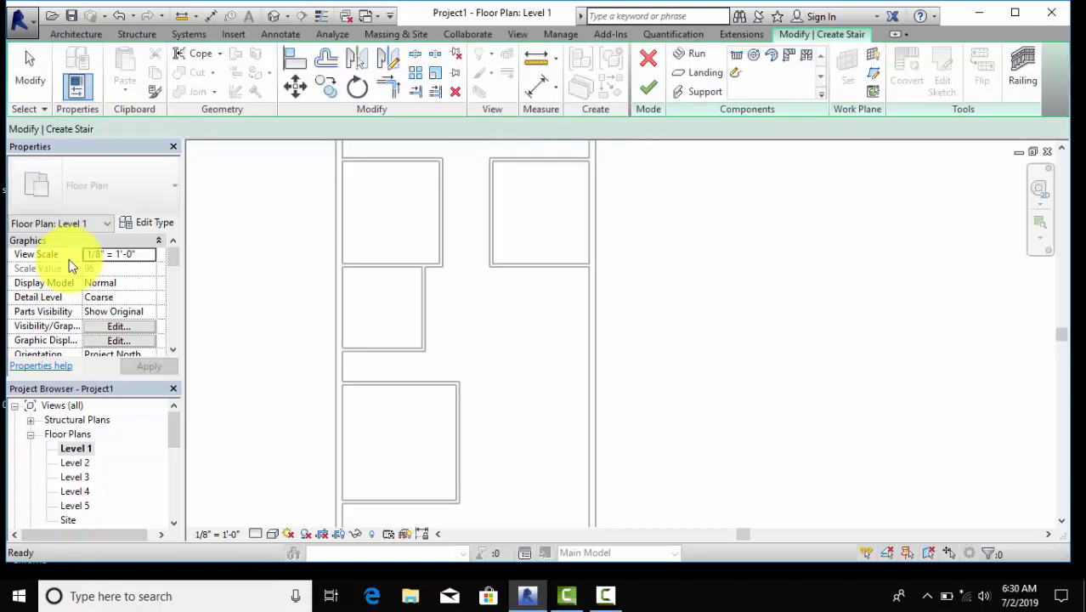
pyautogui.click(134, 176)
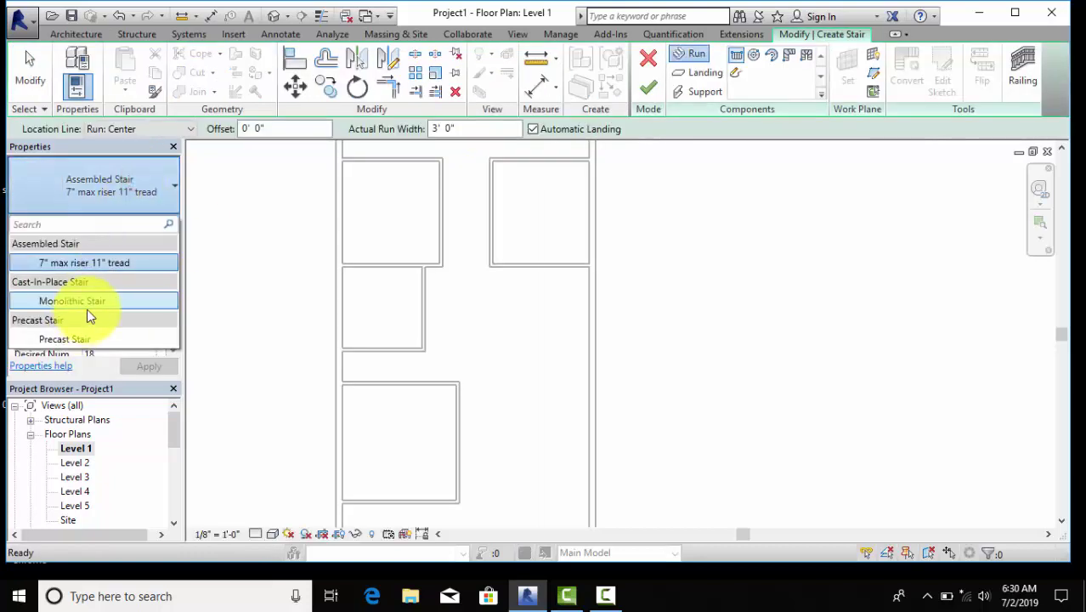
pyautogui.click(96, 302)
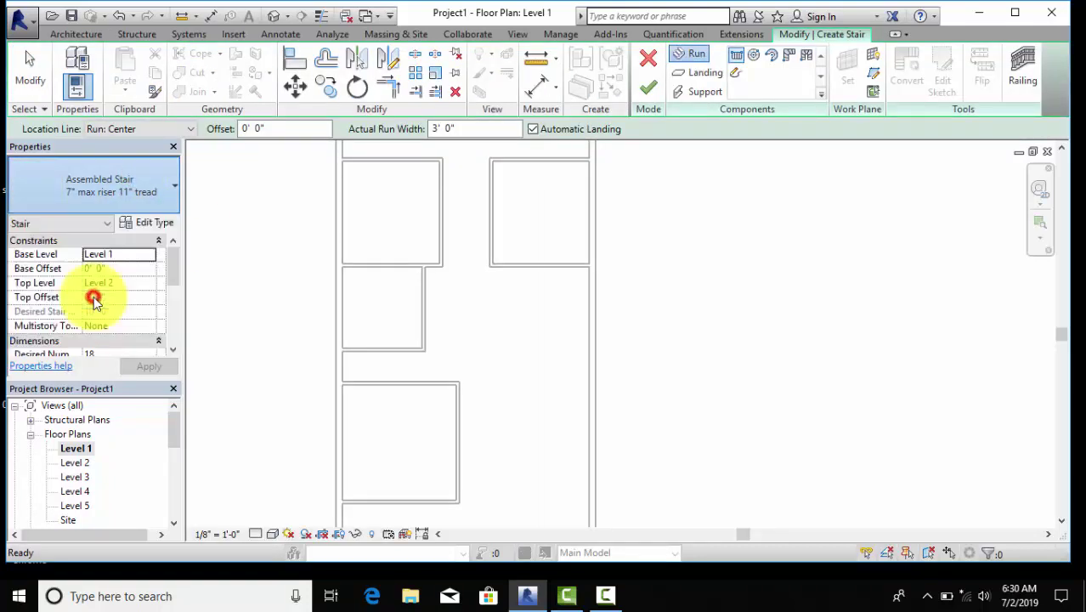
pyautogui.click(140, 225)
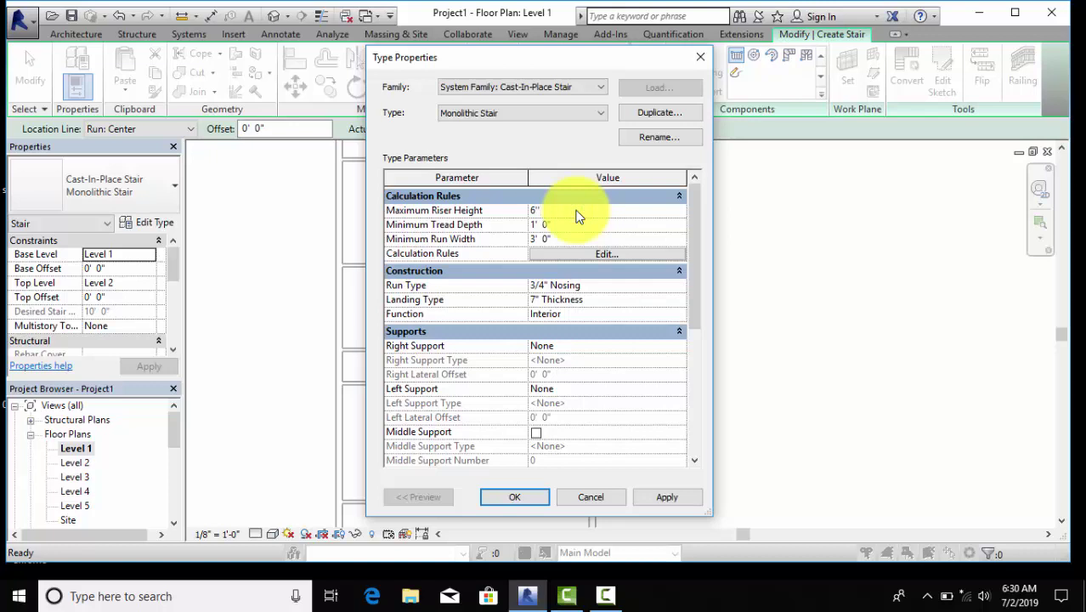
pyautogui.click(609, 228)
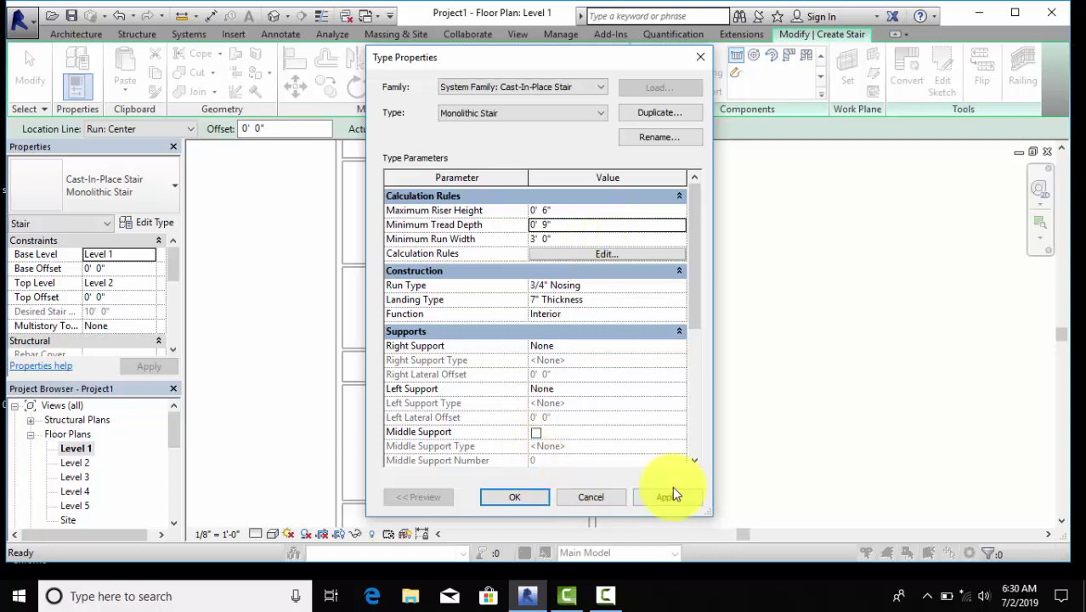
pyautogui.click(484, 498)
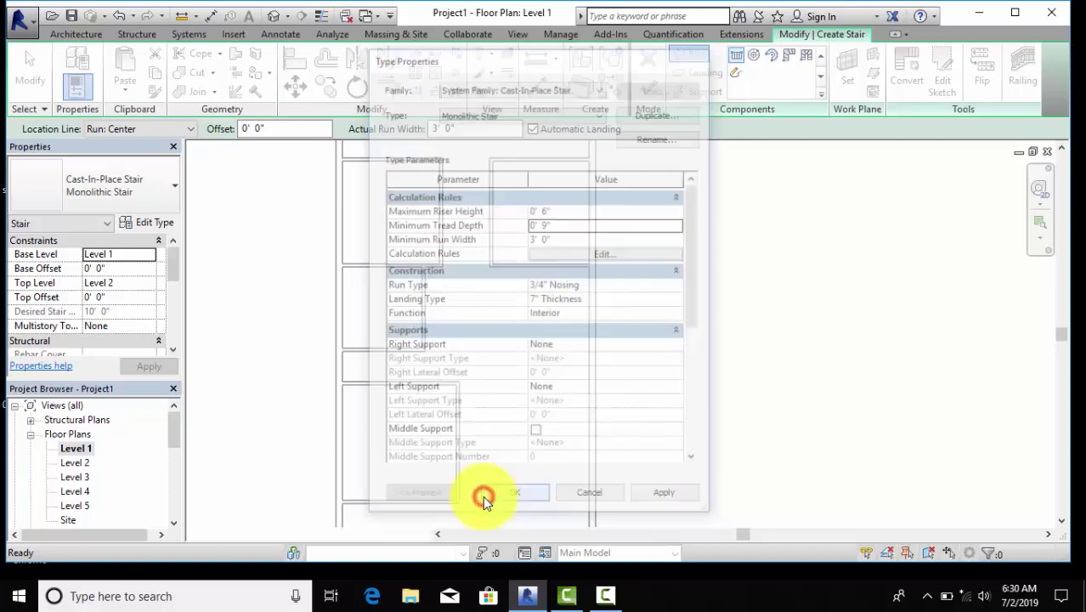
# Step: Set the stair location line to Run: Left and draw the first run along the top wall
pyautogui.moveTo(519, 298); pyautogui.dragTo(524, 258, button='middle')
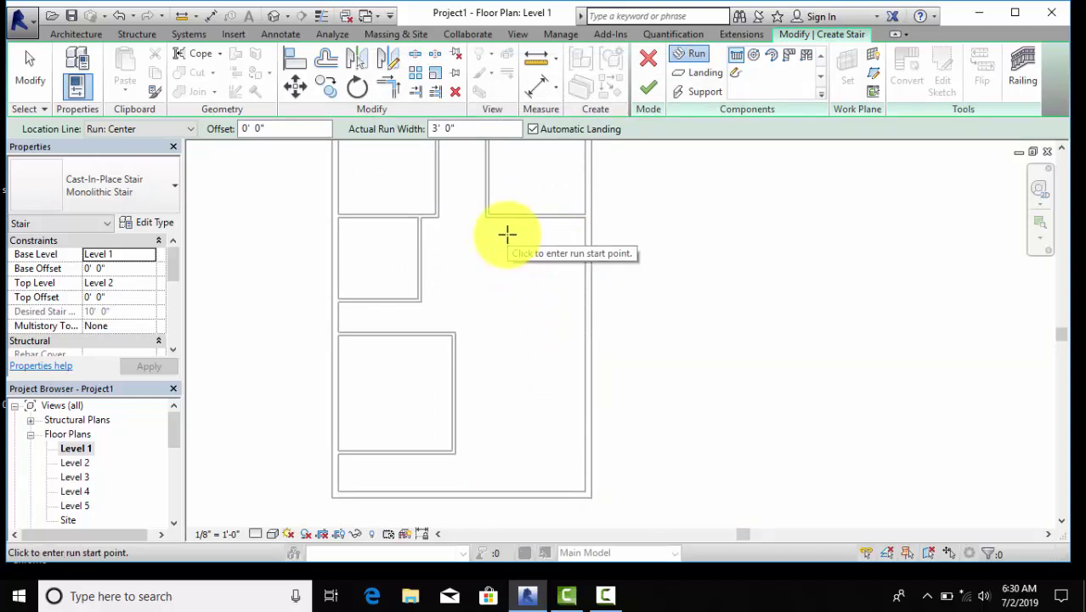
pyautogui.click(144, 127)
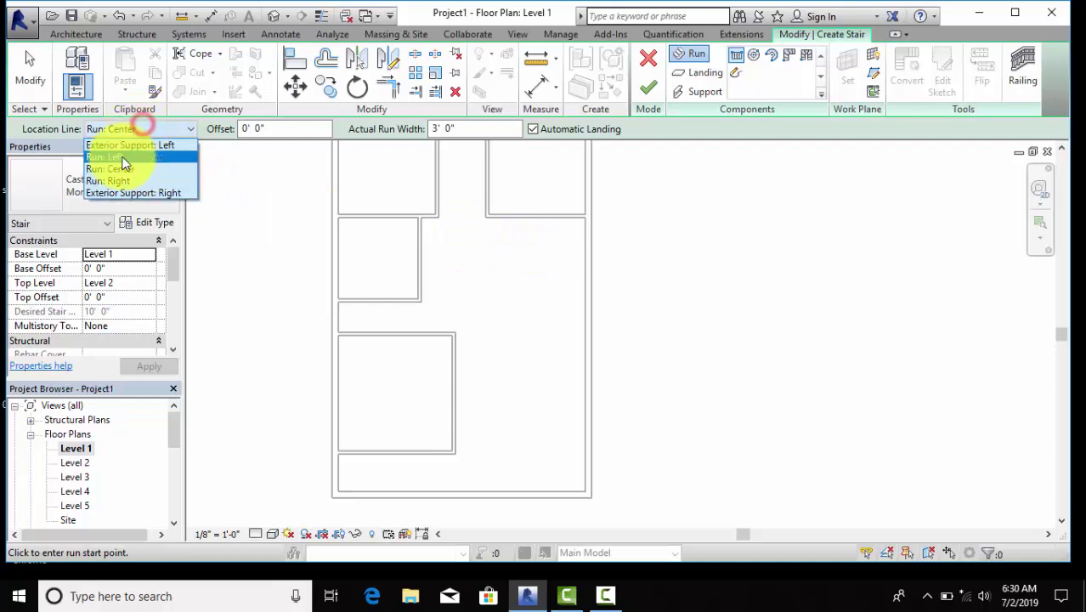
pyautogui.click(125, 159)
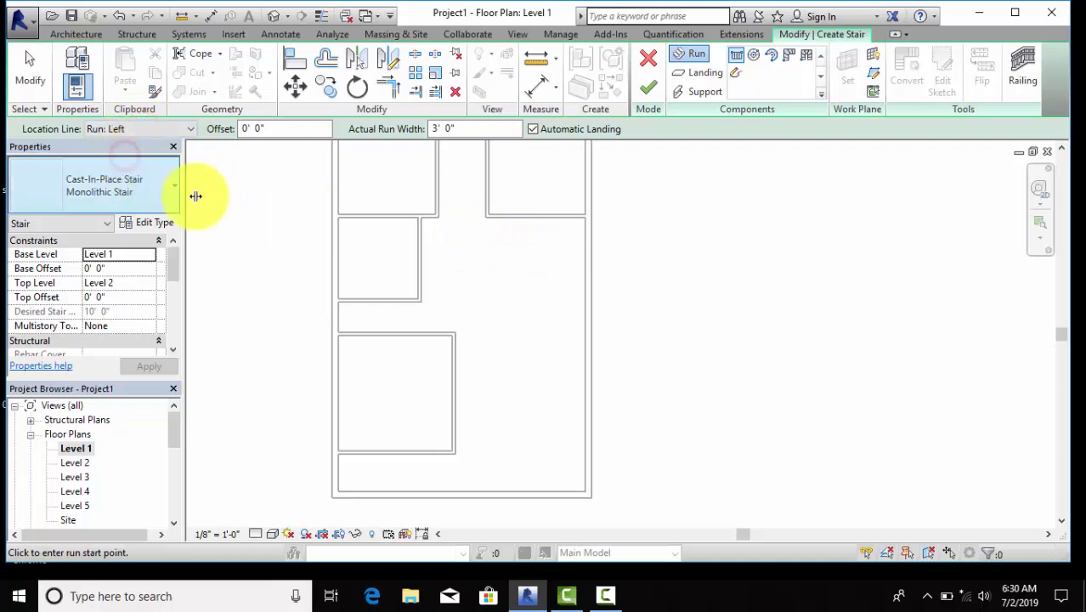
pyautogui.click(507, 220)
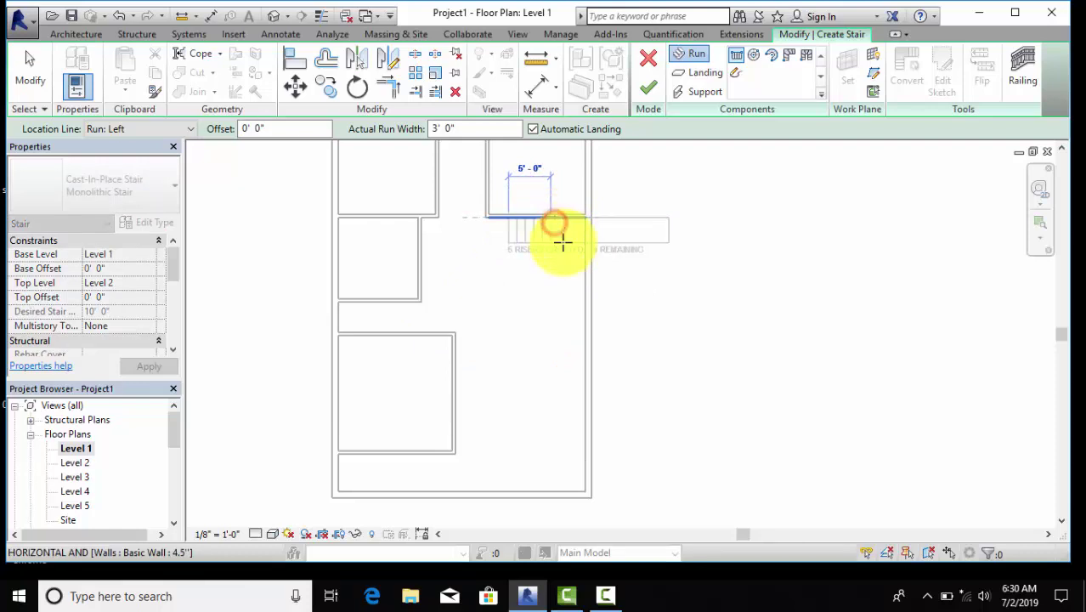
pyautogui.click(556, 228)
# Step: Draw the second run down the right exterior wall and finish the L-shaped stair
pyautogui.scroll(3, 580, 243)
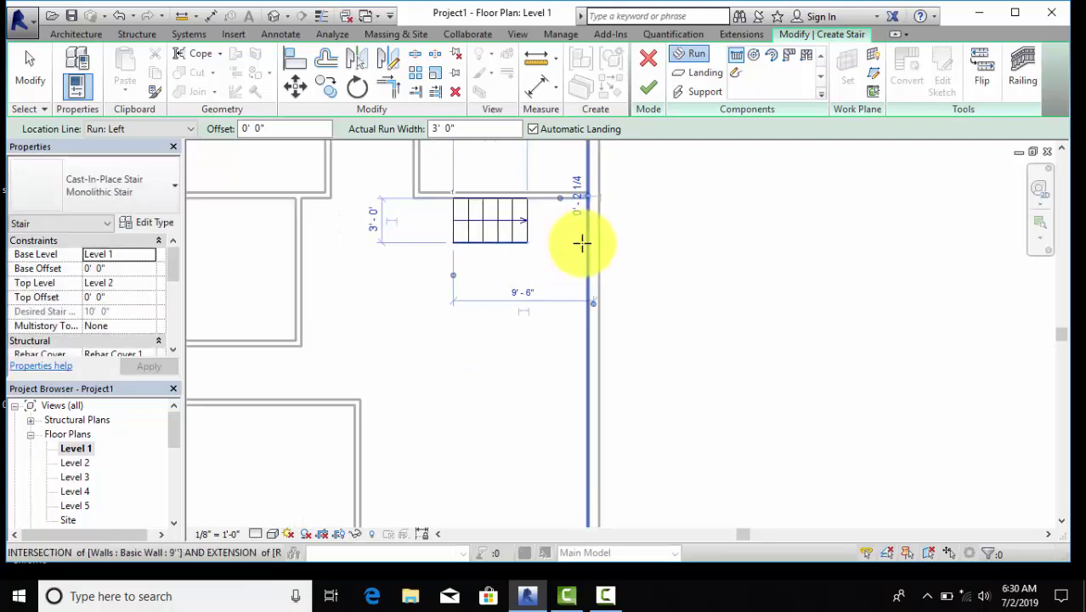
pyautogui.scroll(1, 582, 242)
pyautogui.click(584, 241)
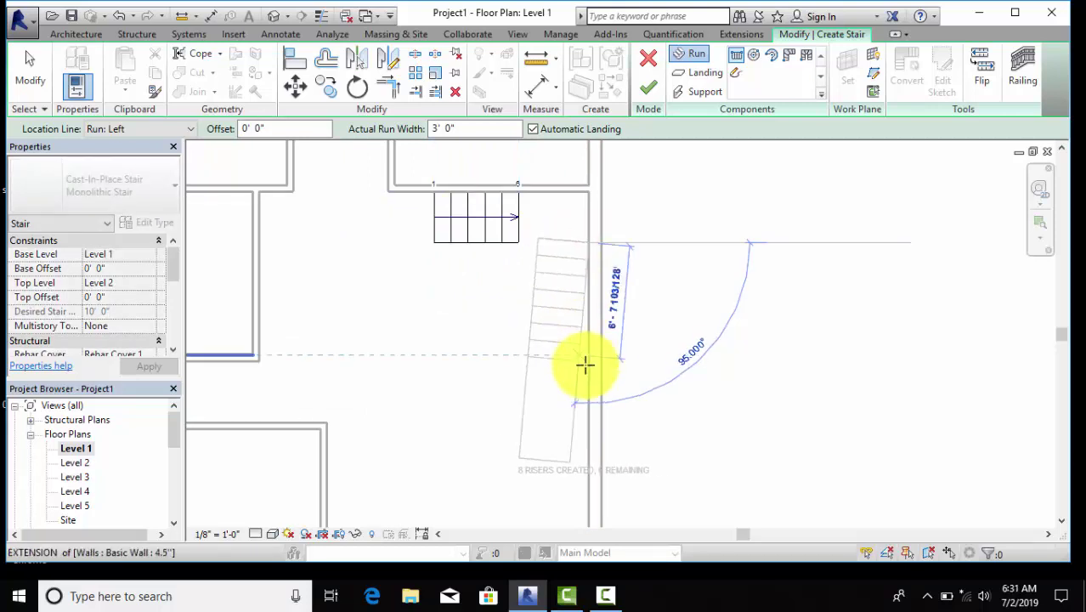
pyautogui.moveTo(585, 415); pyautogui.dragTo(602, 330, button='middle')
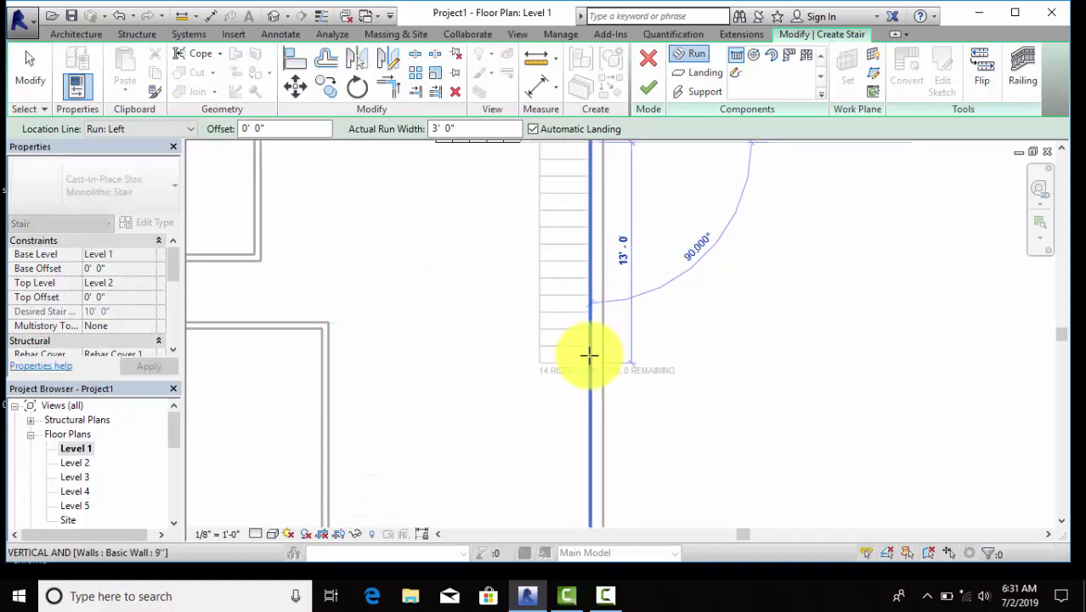
pyautogui.click(587, 384)
pyautogui.press('Escape')
pyautogui.scroll(-3, 605, 401)
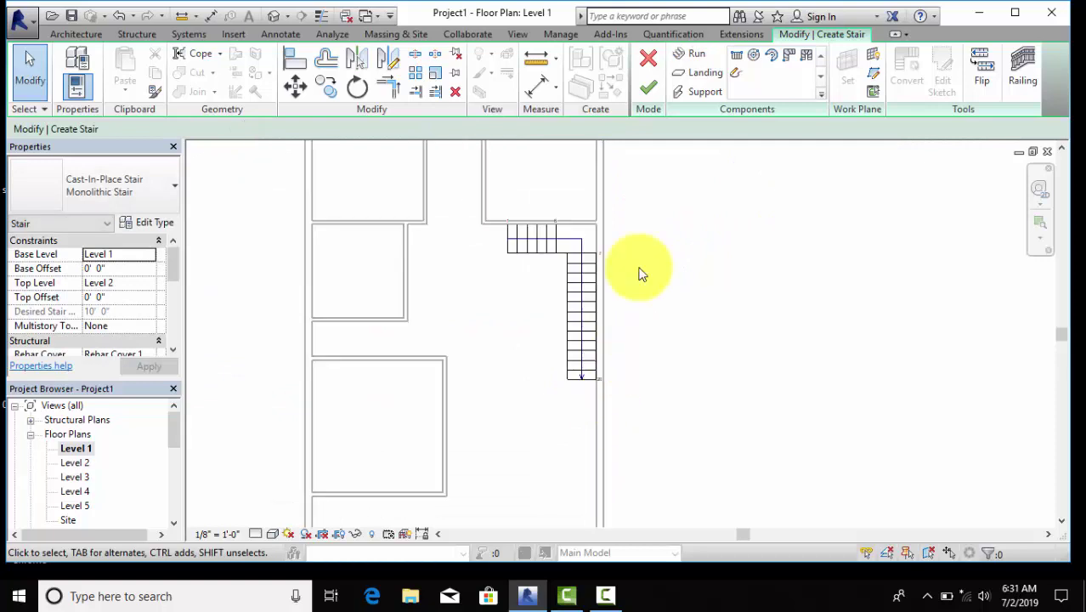
pyautogui.click(646, 94)
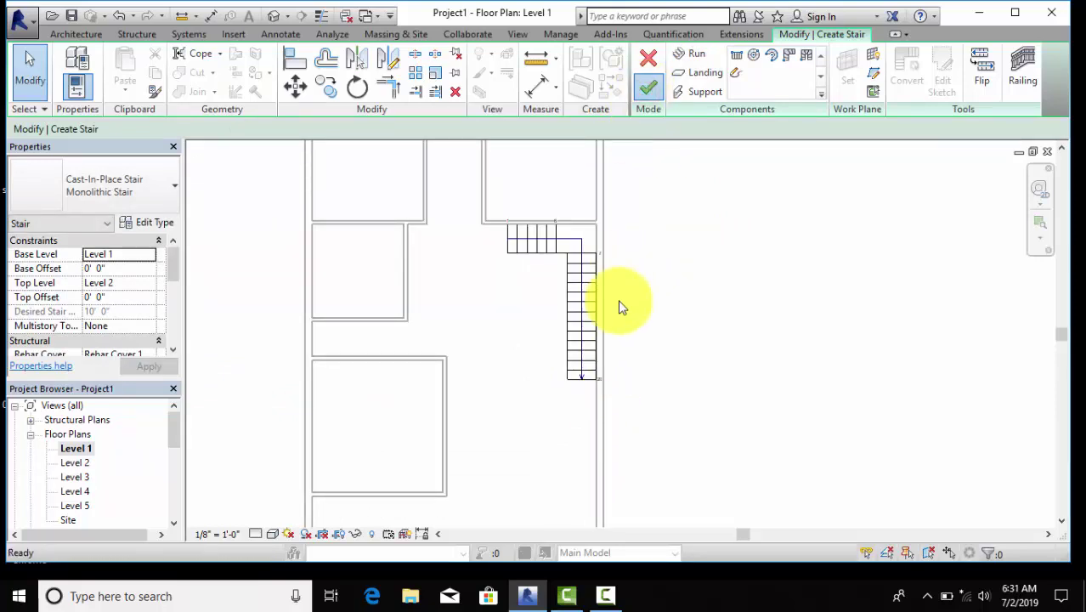
# Step: Pull the bottom exterior wall's right end in until the wall measures 16'-0"
pyautogui.scroll(-2, 620, 303)
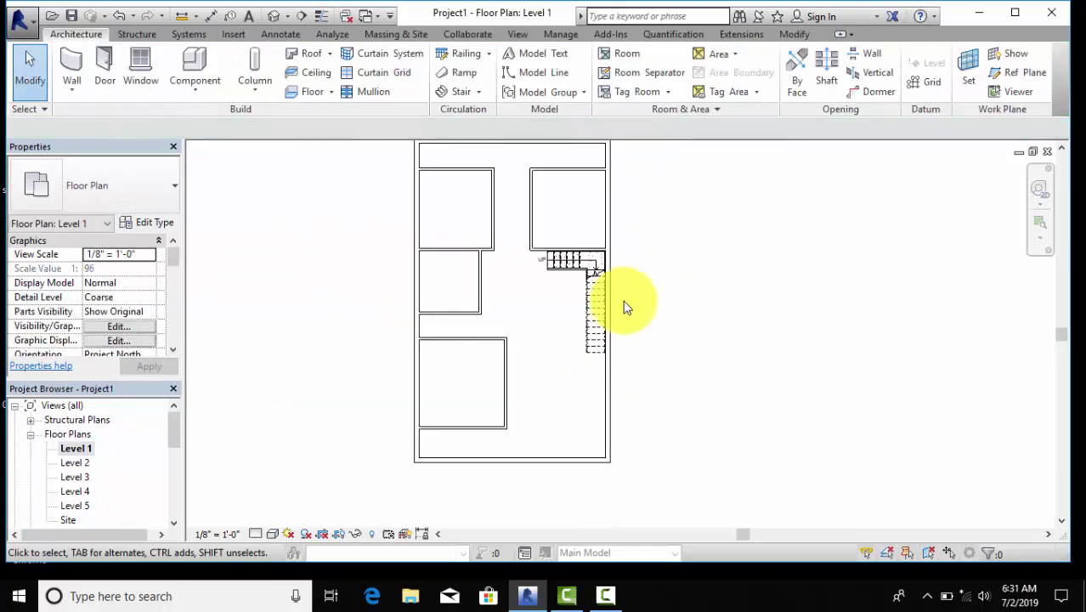
pyautogui.moveTo(624, 307); pyautogui.dragTo(635, 363, button='middle')
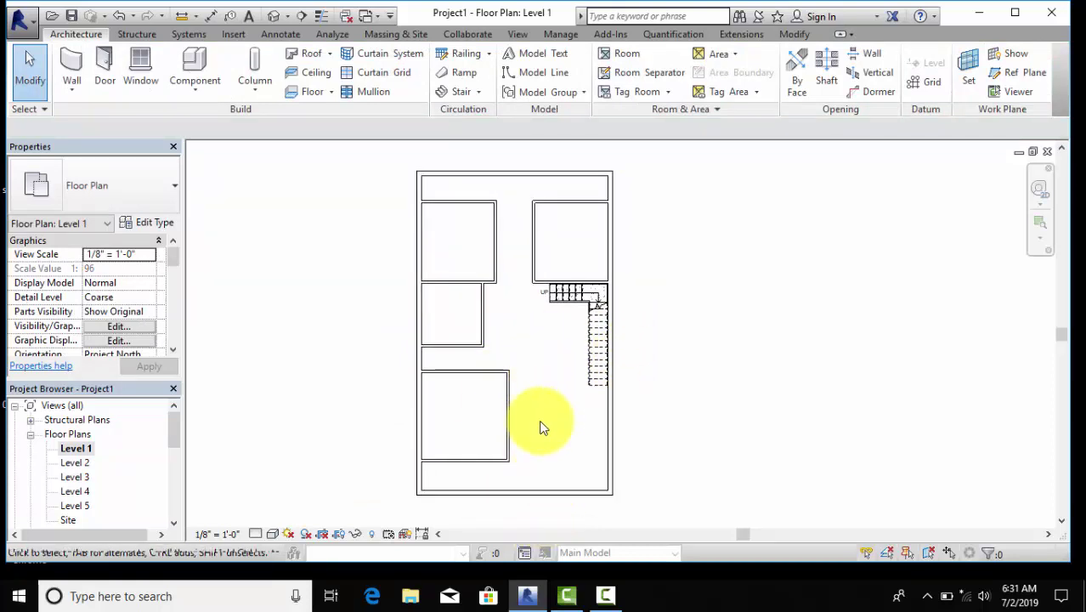
pyautogui.moveTo(538, 428); pyautogui.dragTo(551, 396, button='middle')
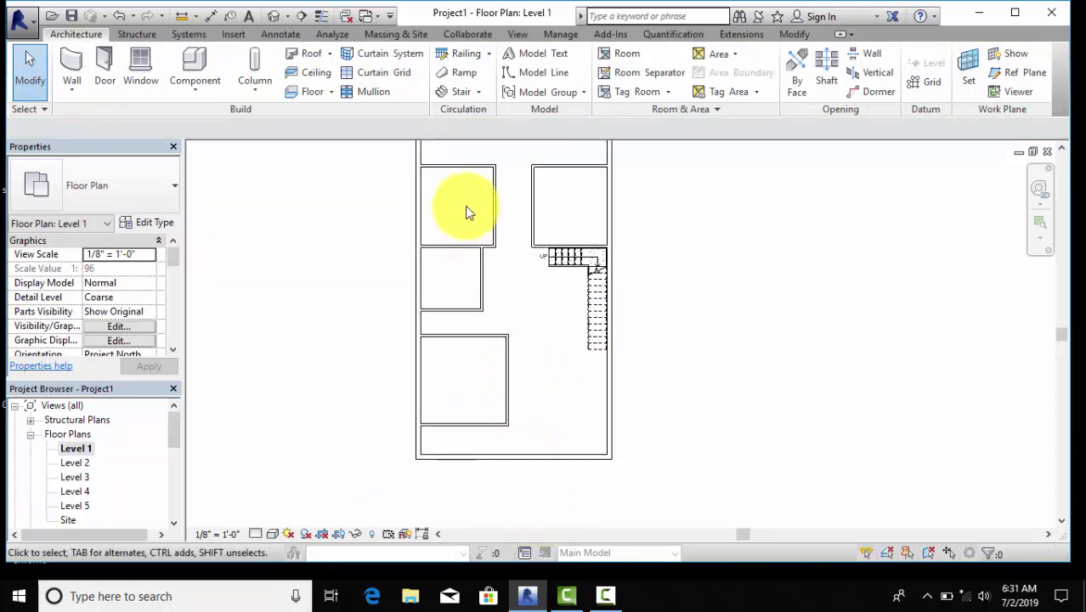
pyautogui.moveTo(492, 327); pyautogui.dragTo(505, 361, button='middle')
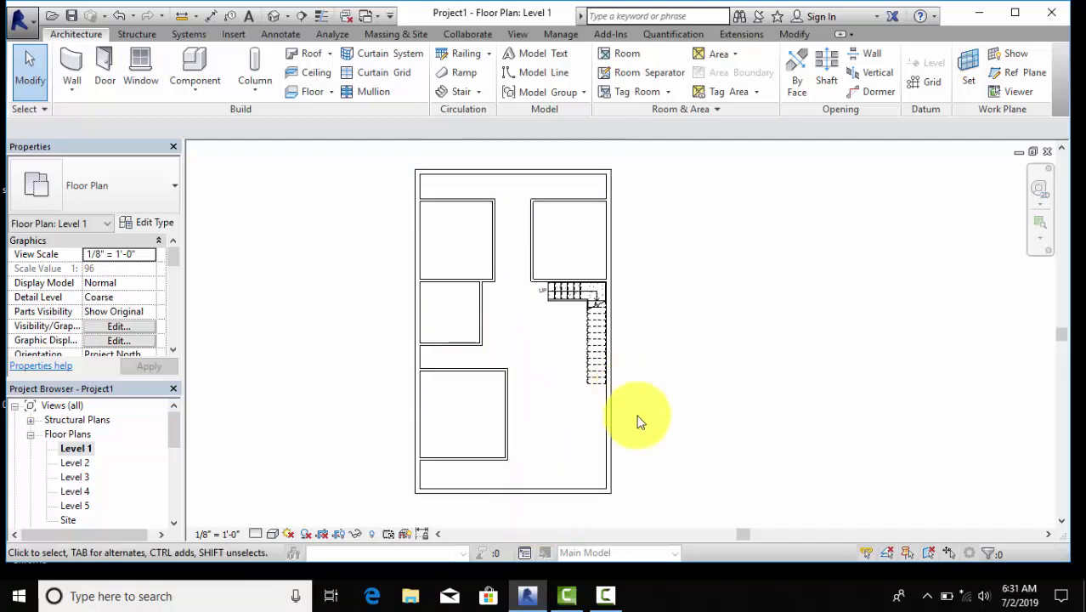
pyautogui.moveTo(650, 420); pyautogui.dragTo(618, 412, button='middle')
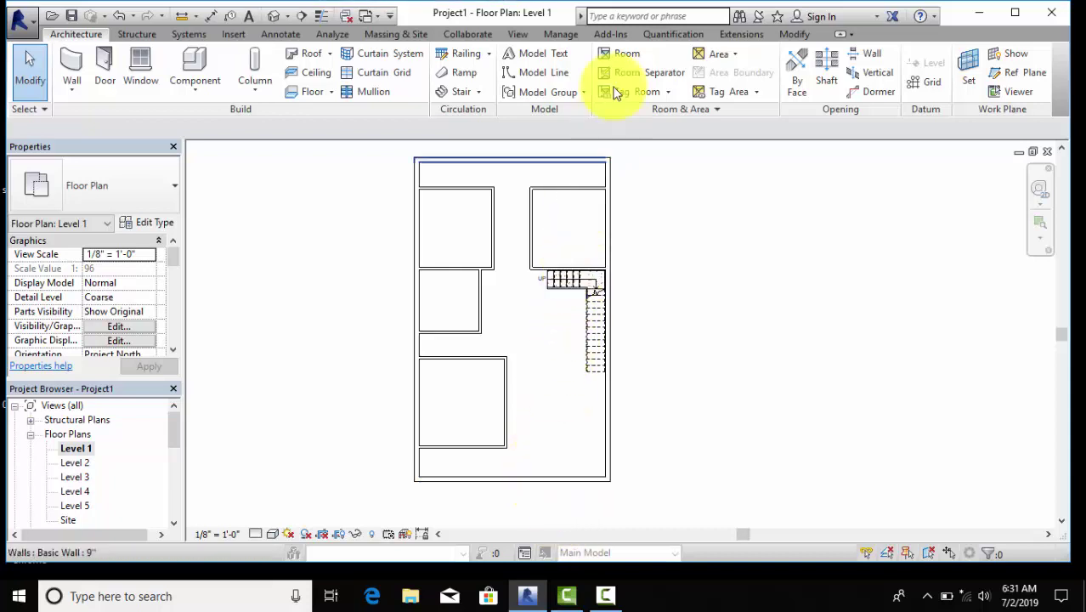
pyautogui.click(537, 479)
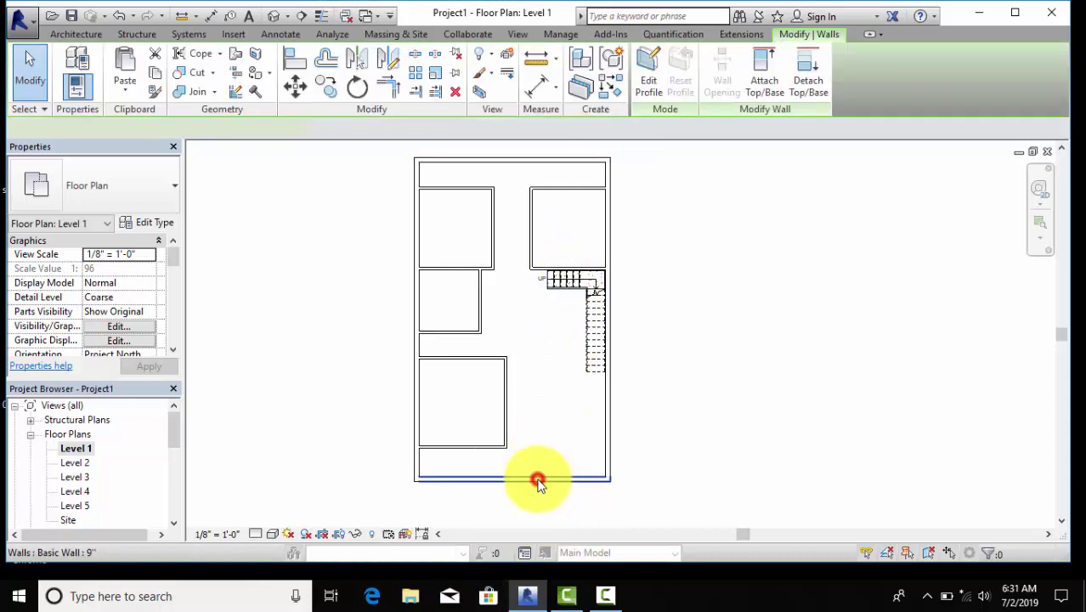
pyautogui.moveTo(605, 480); pyautogui.dragTo(518, 478)
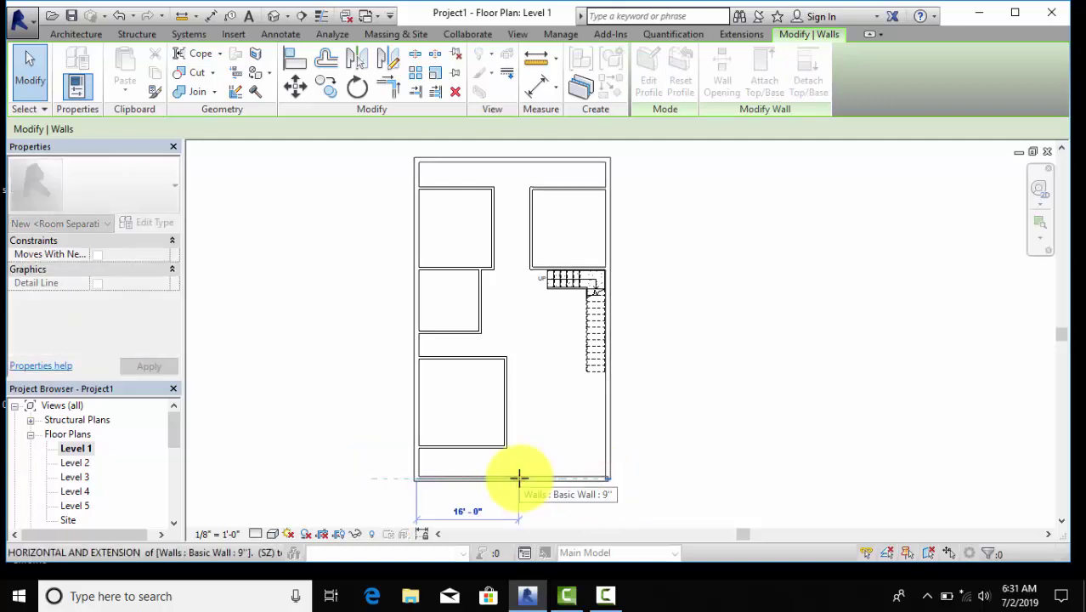
pyautogui.click(697, 414)
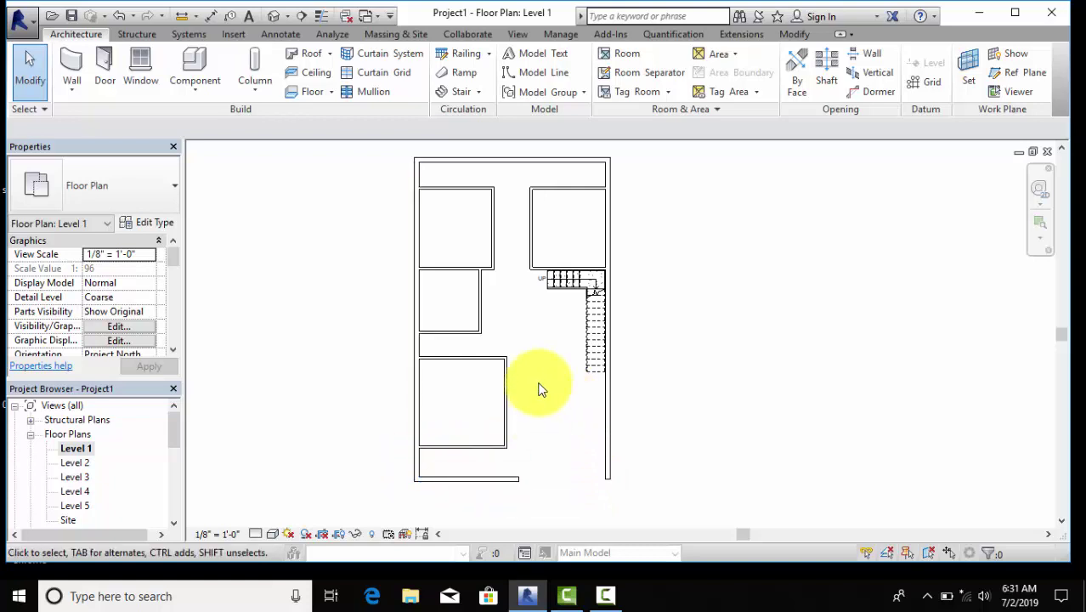
# Step: Pan and zoom the plan to check the open lower-right corner and the placed stair
pyautogui.moveTo(535, 389); pyautogui.dragTo(535, 411, button='middle')
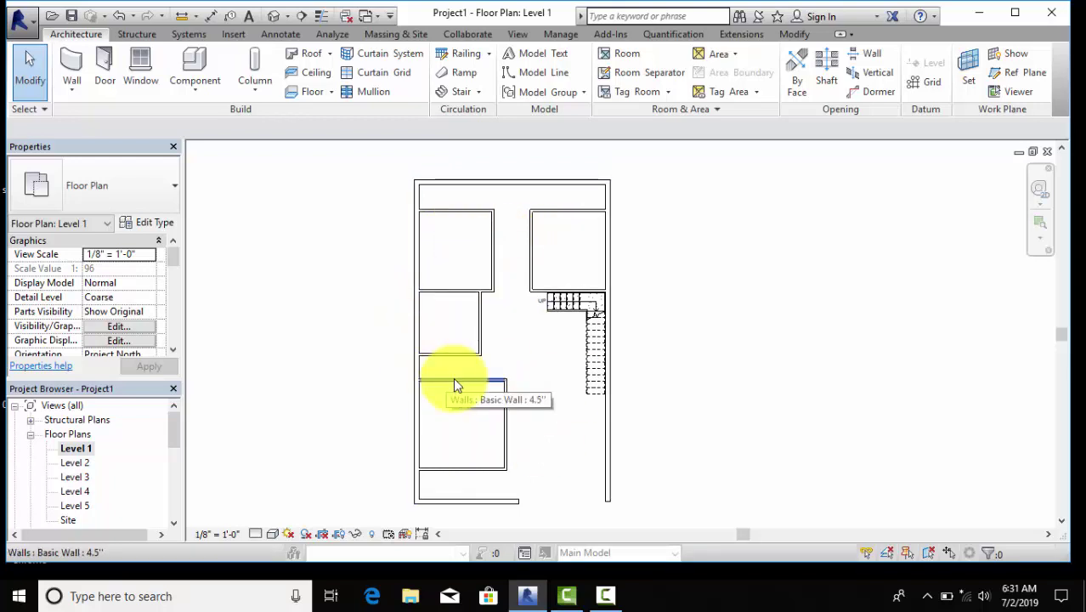
pyautogui.scroll(-2, 542, 427)
pyautogui.scroll(1, 518, 484)
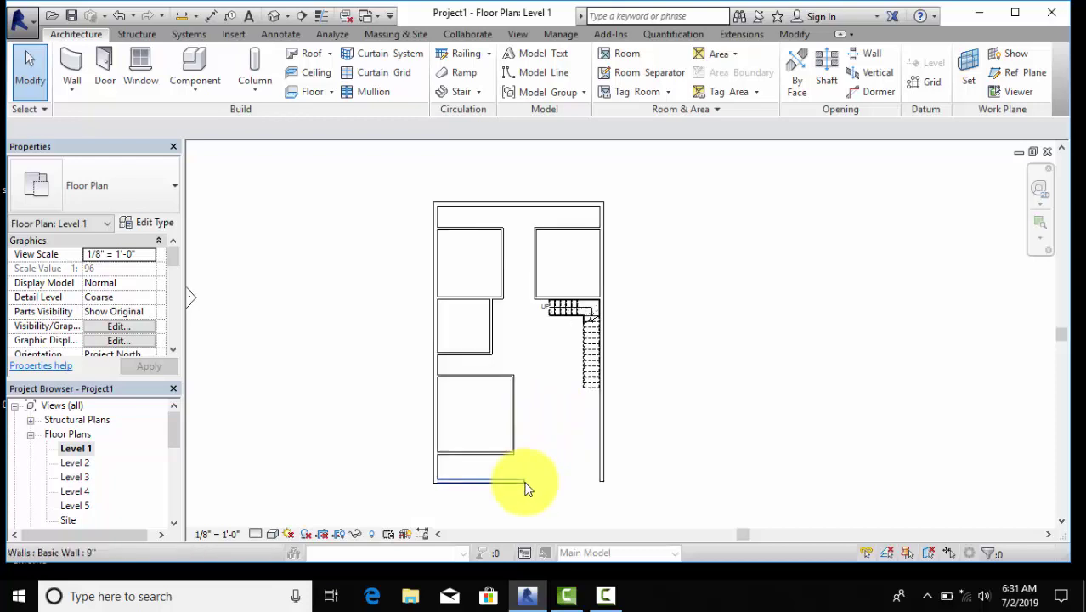
pyautogui.scroll(2, 519, 485)
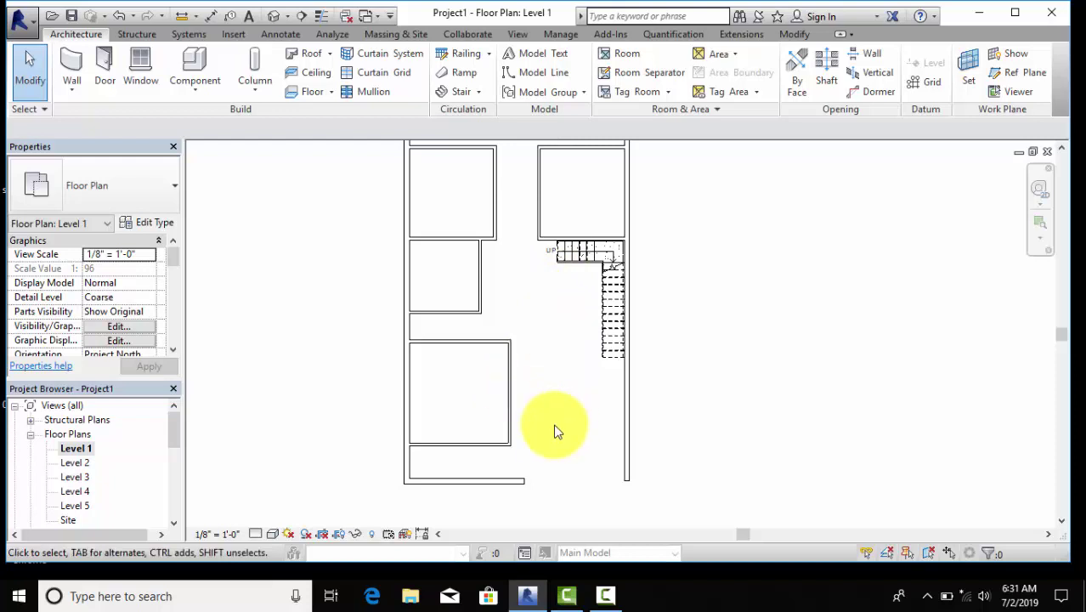
pyautogui.scroll(-1, 554, 432)
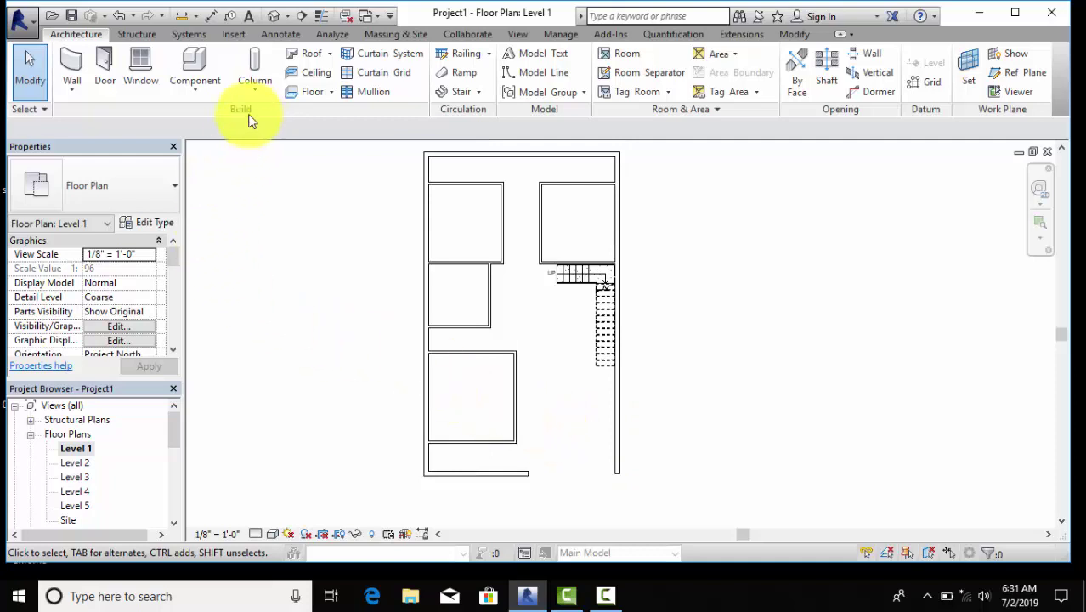
# Step: Start placing Single-Flush 36" x 84" doors, confirming the 3'-0" type width
pyautogui.click(107, 61)
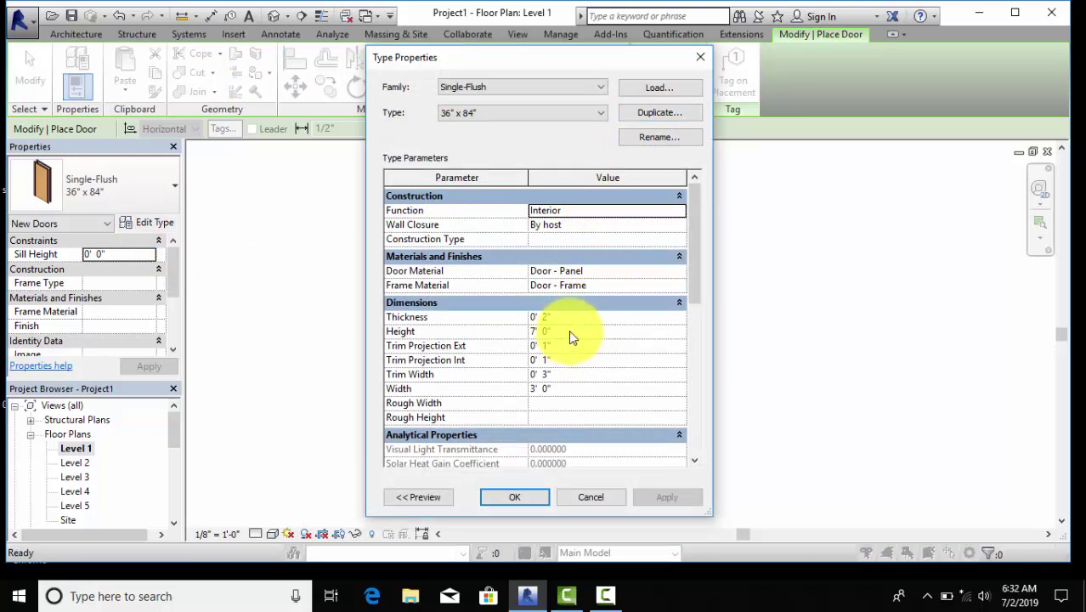
pyautogui.click(572, 387)
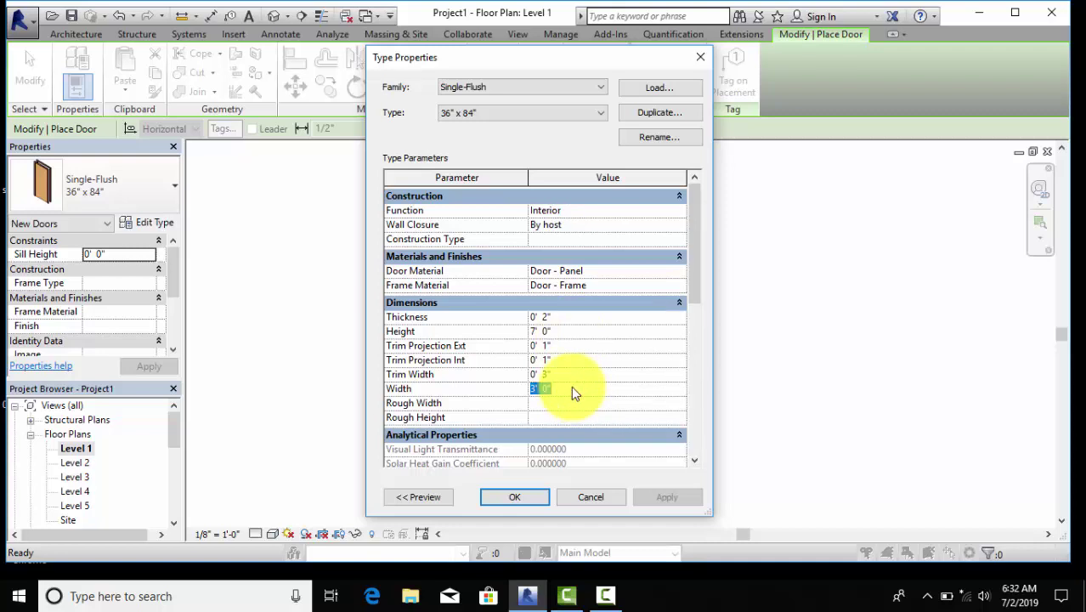
pyautogui.click(506, 496)
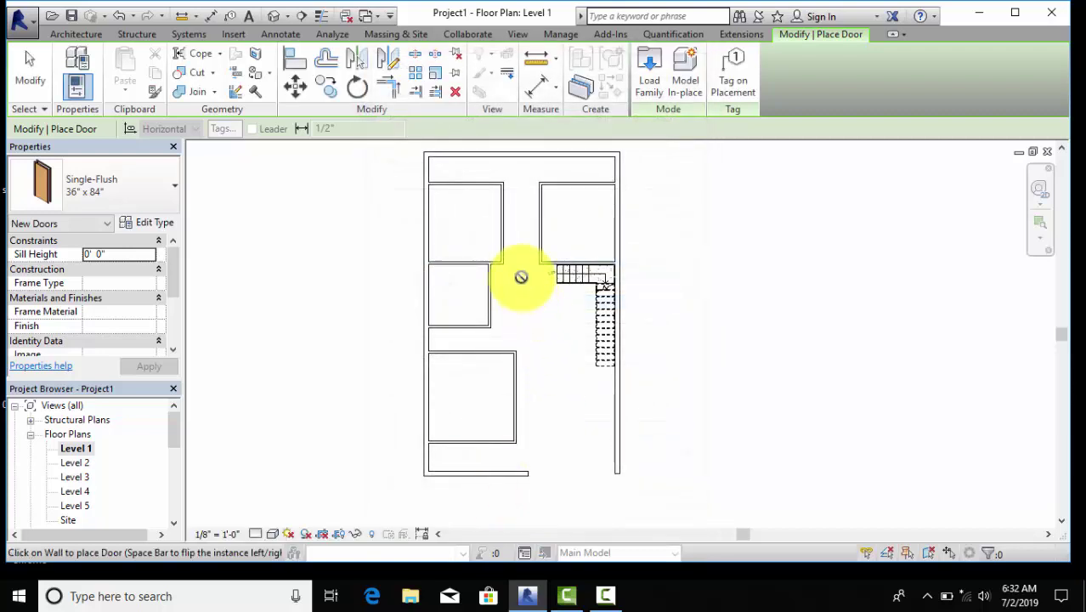
# Step: Place doors in the interior wall by the stairs and in the middle-left room's wall
pyautogui.scroll(2, 504, 248)
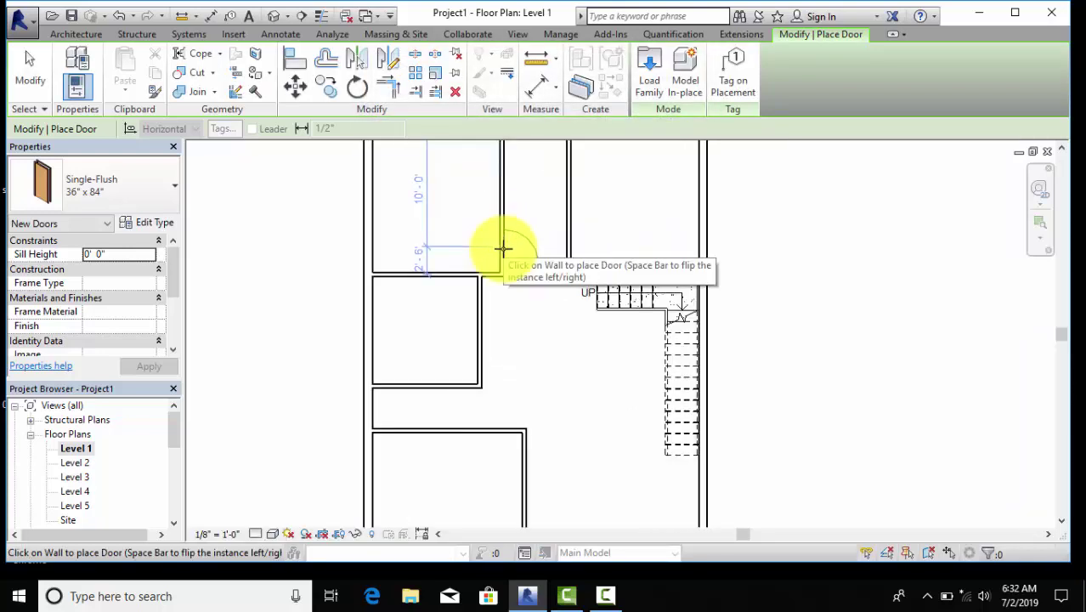
pyautogui.click(504, 246)
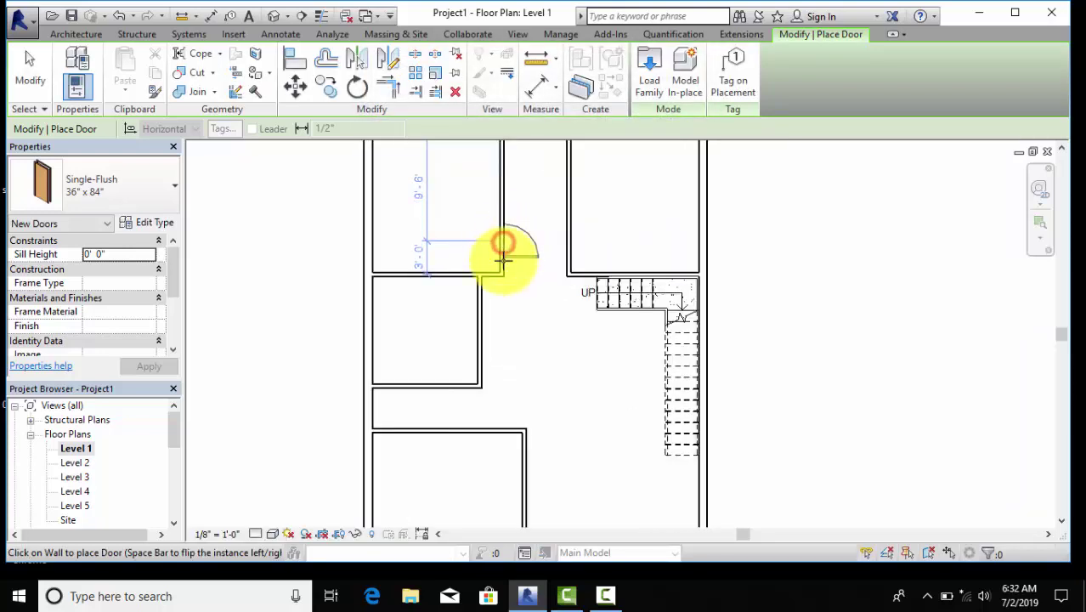
pyautogui.scroll(-1, 530, 369)
pyautogui.moveTo(530, 370); pyautogui.dragTo(527, 424, button='middle')
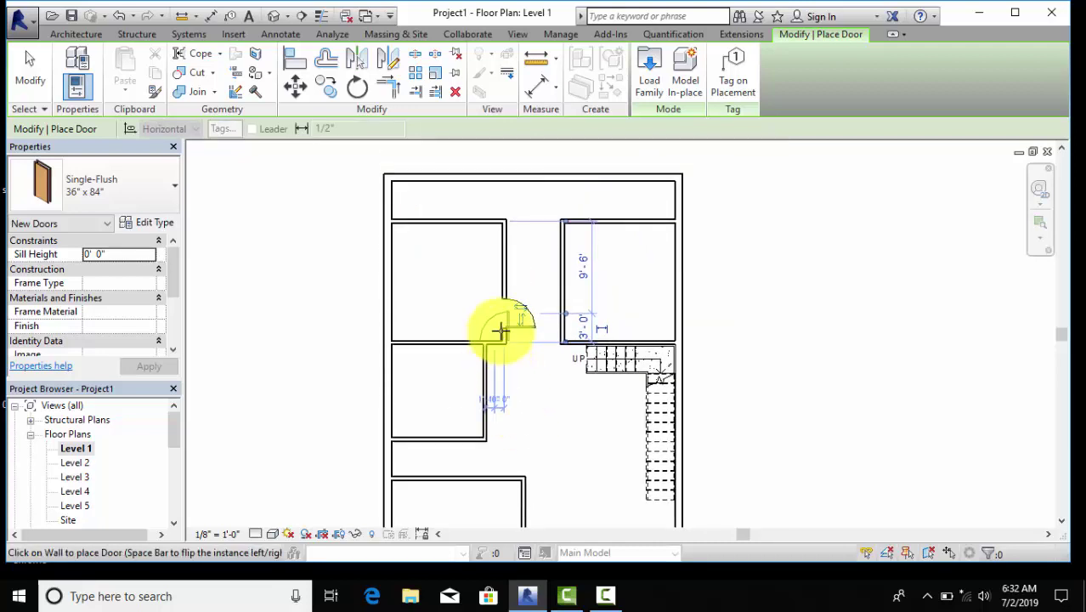
pyautogui.scroll(1, 558, 232)
pyautogui.scroll(3, 557, 239)
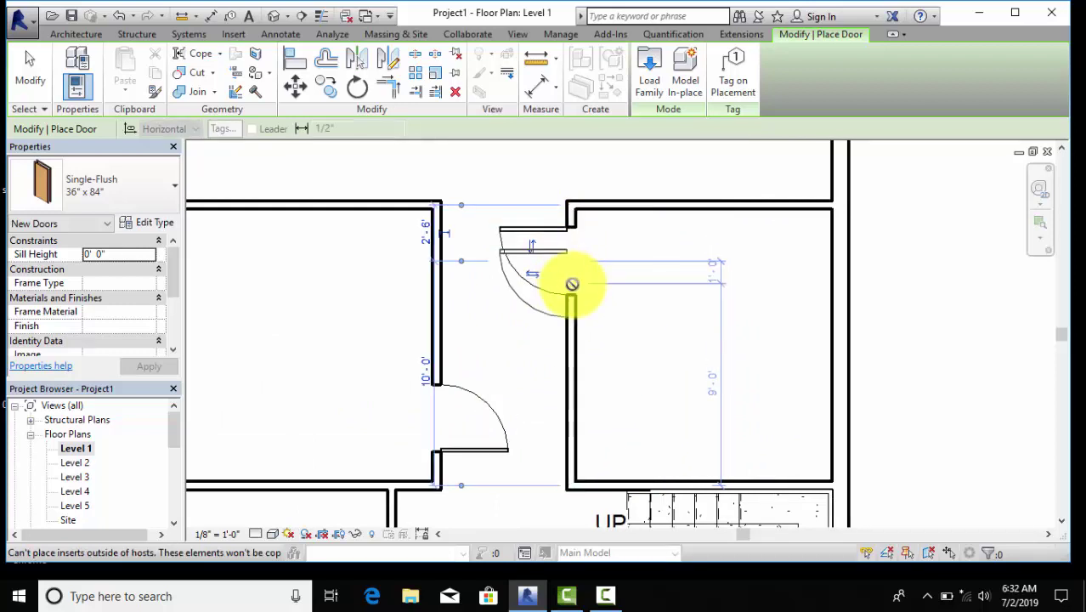
pyautogui.scroll(-2, 567, 357)
pyautogui.moveTo(567, 376); pyautogui.dragTo(552, 211, button='middle')
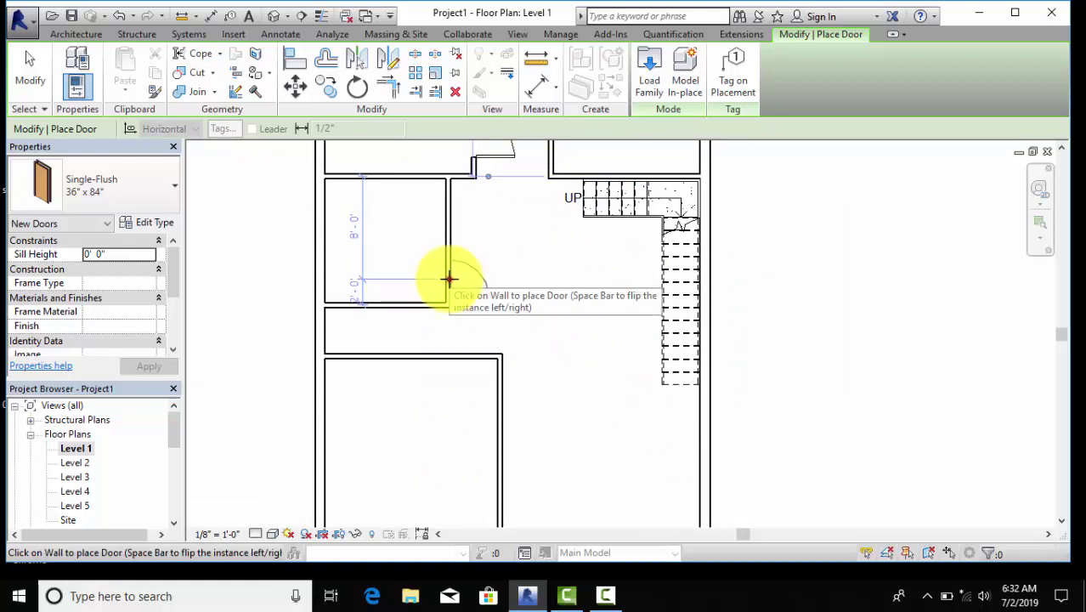
pyautogui.click(448, 277)
# Step: Place a third door in the large lower room's wall and end door placement
pyautogui.scroll(-2, 667, 331)
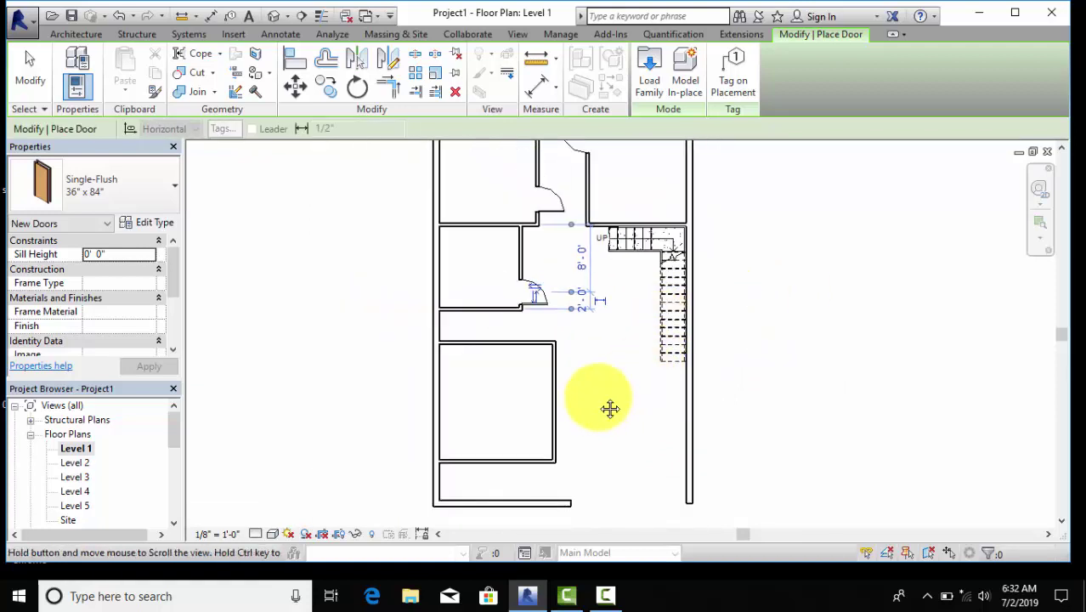
pyautogui.moveTo(608, 407); pyautogui.dragTo(551, 332, button='middle')
pyautogui.scroll(1, 572, 335)
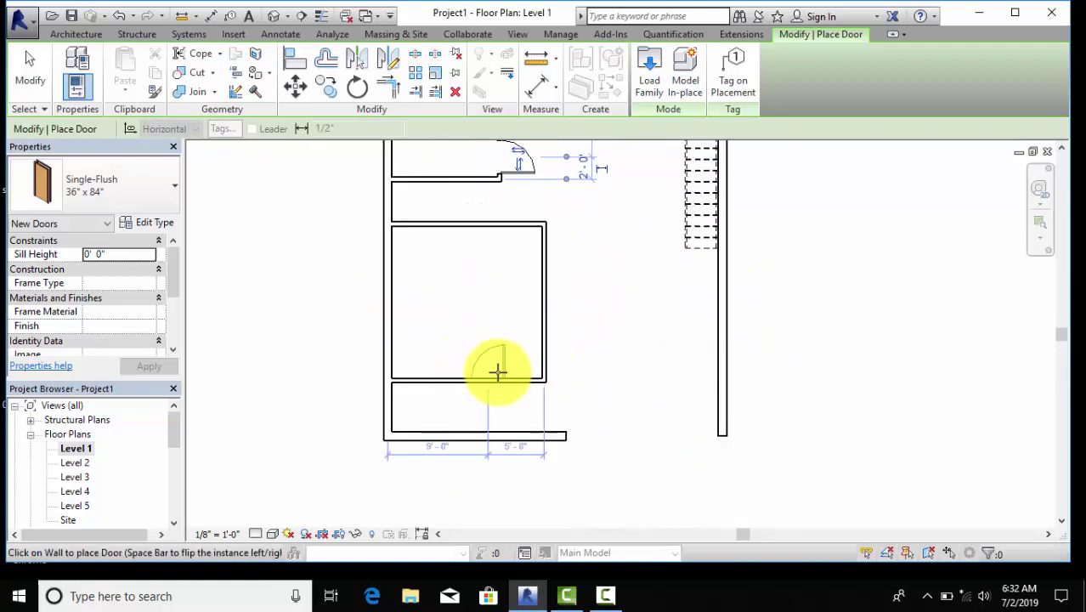
pyautogui.click(545, 345)
pyautogui.scroll(-2, 635, 413)
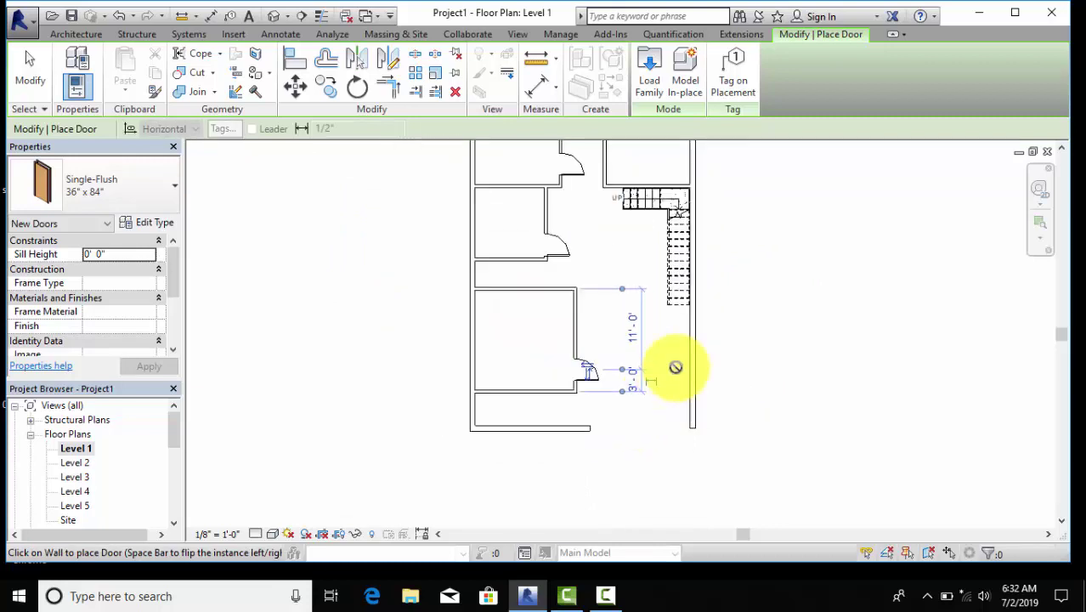
pyautogui.rightClick(728, 269)
pyautogui.click(743, 273)
pyautogui.rightClick(743, 274)
pyautogui.click(748, 283)
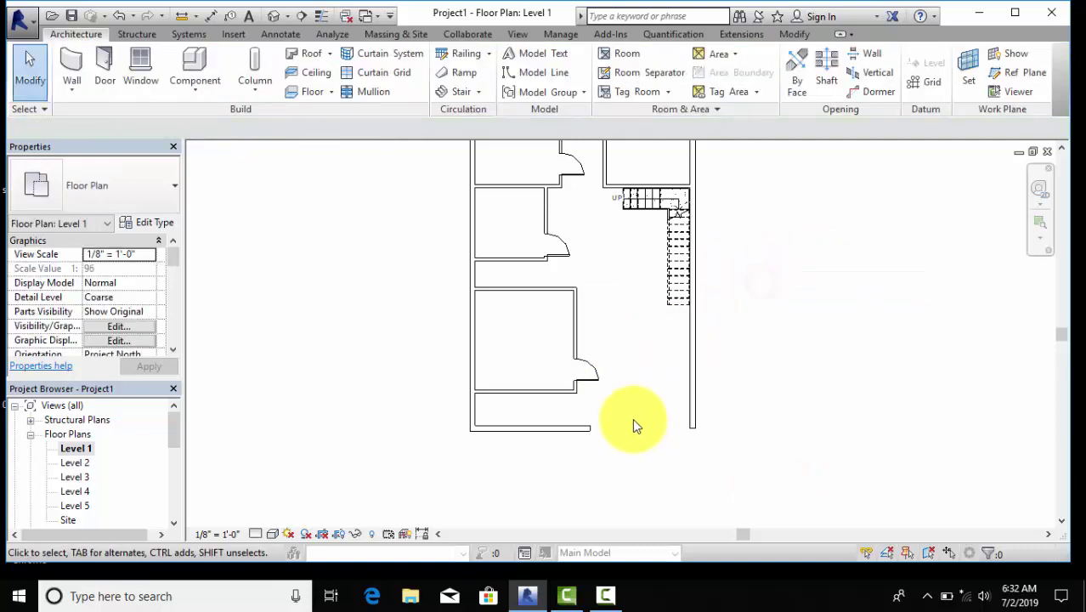
# Step: Flip the lower and middle rooms' doors so they swing into their rooms
pyautogui.scroll(2, 633, 419)
pyautogui.scroll(1, 617, 394)
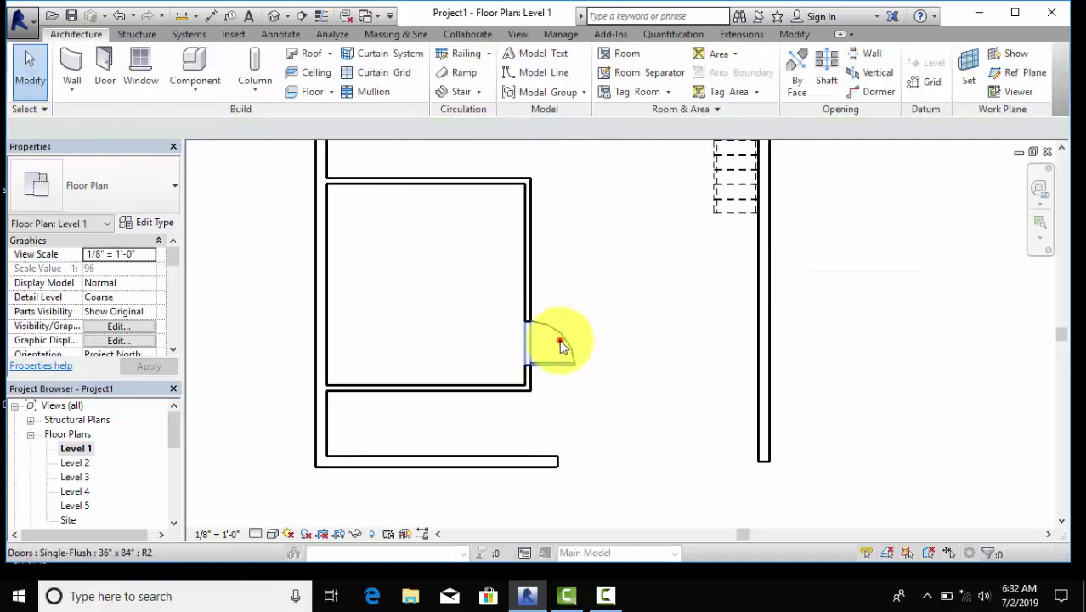
pyautogui.click(558, 340)
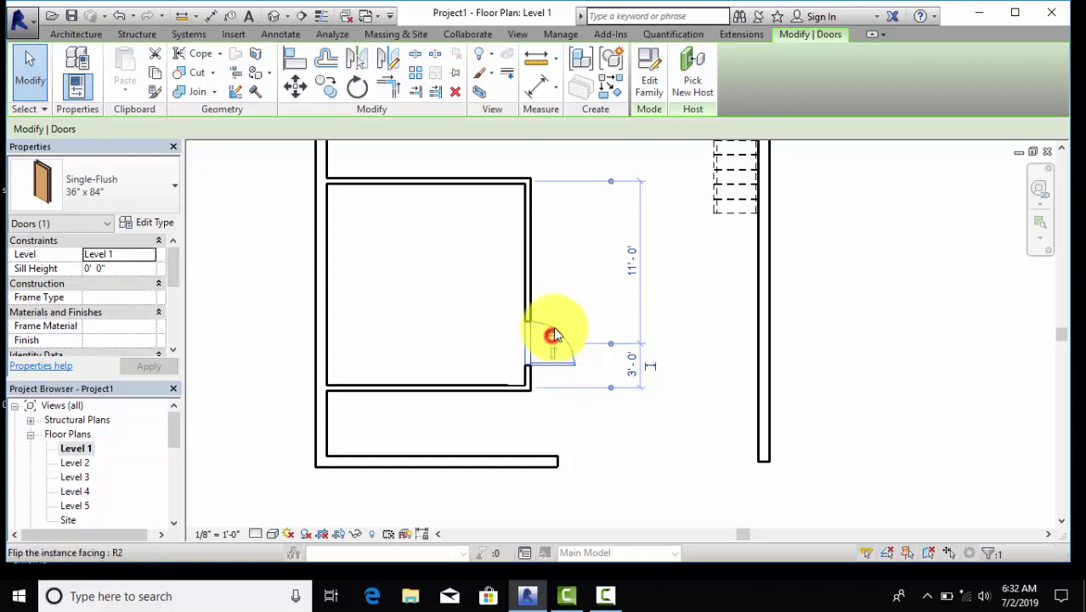
pyautogui.click(553, 335)
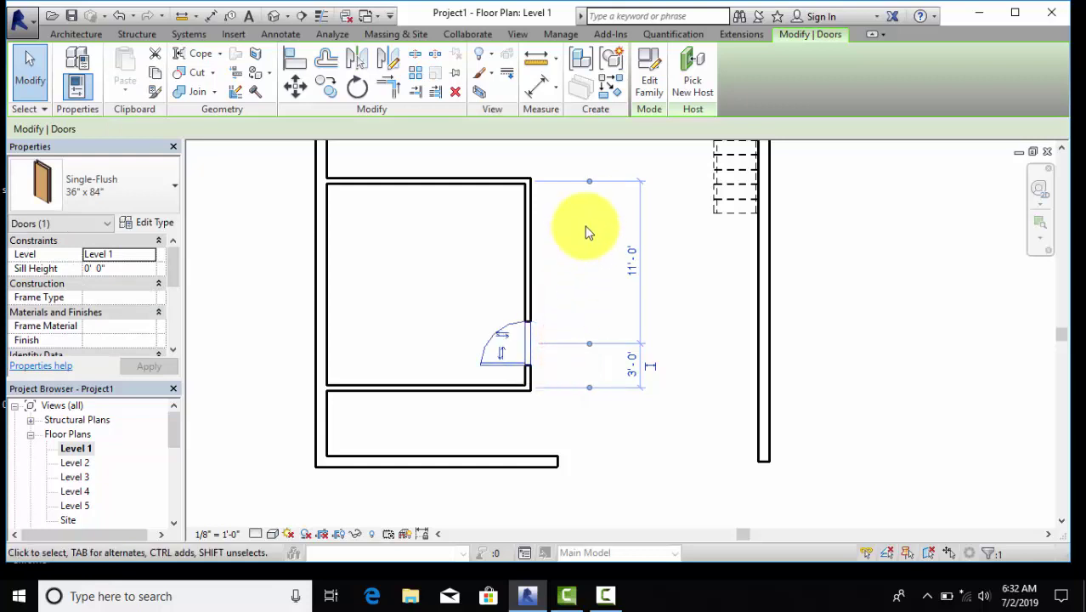
pyautogui.scroll(-2, 541, 240)
pyautogui.moveTo(558, 460); pyautogui.dragTo(497, 308, button='middle')
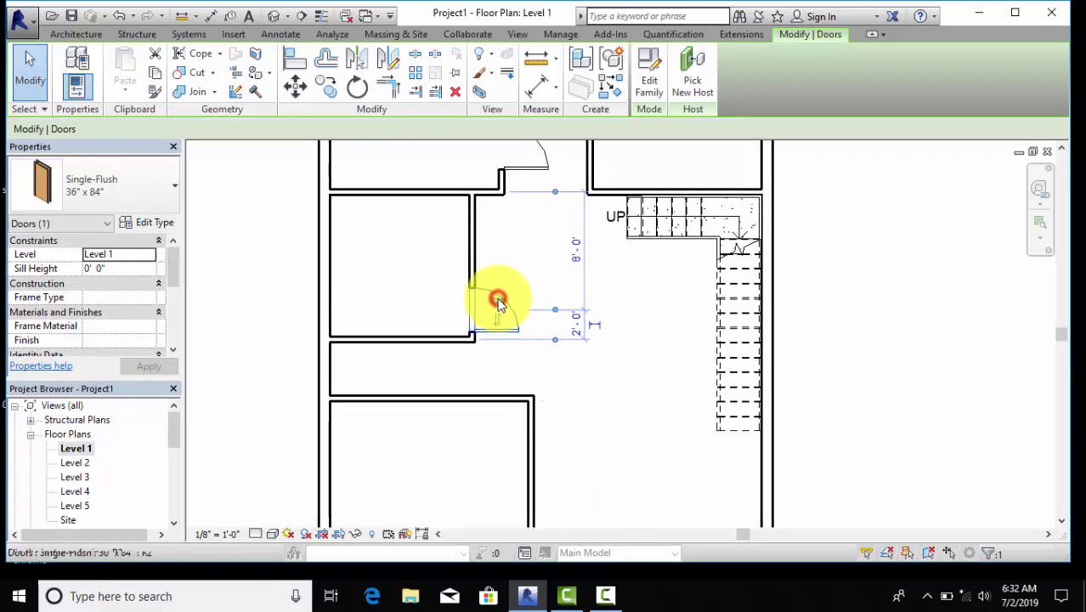
pyautogui.click(497, 306)
pyautogui.click(514, 229)
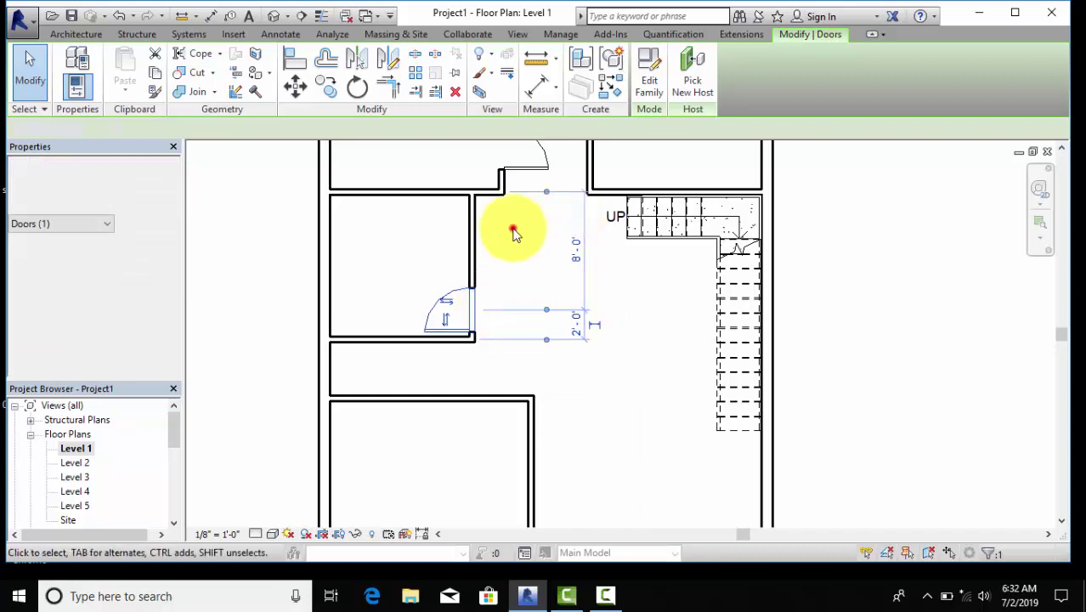
# Step: Flip the upper room's door to swing inward
pyautogui.moveTo(513, 228); pyautogui.dragTo(516, 277, button='middle')
pyautogui.click(527, 187)
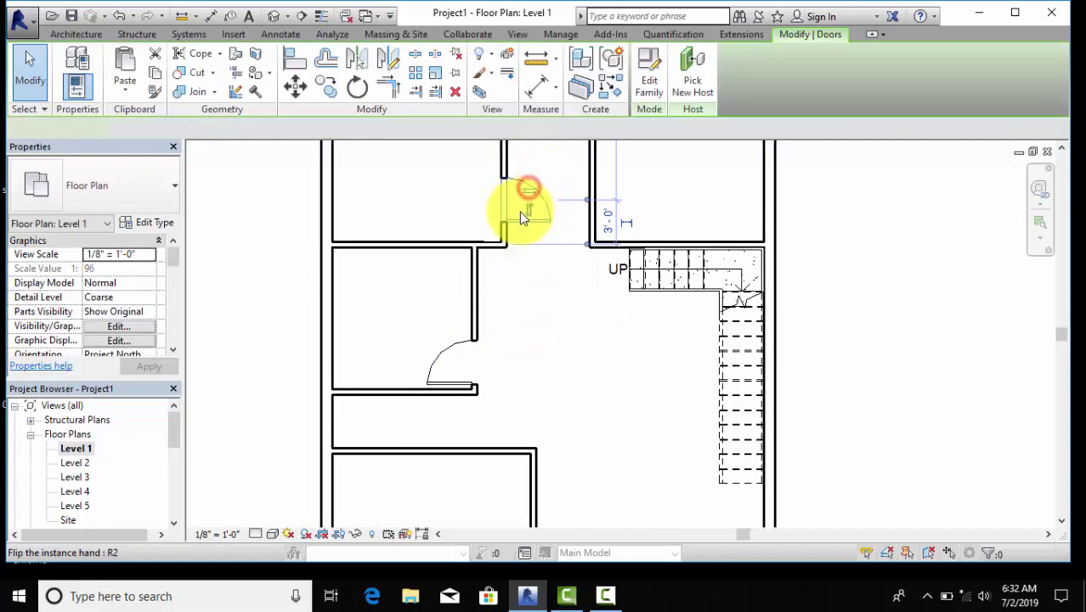
pyautogui.moveTo(524, 266); pyautogui.dragTo(531, 420, button='middle')
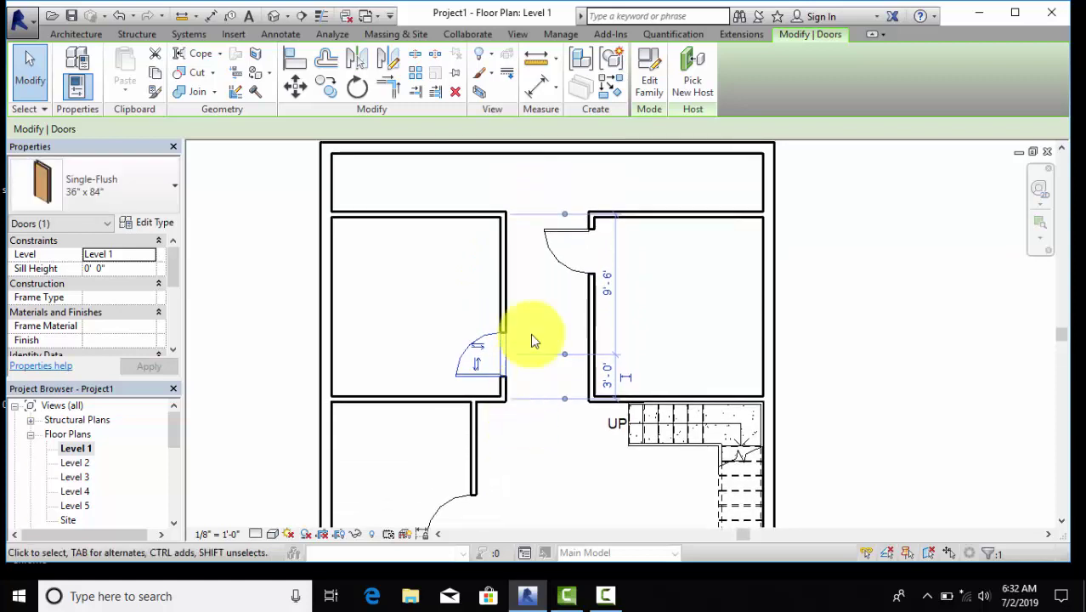
pyautogui.click(561, 262)
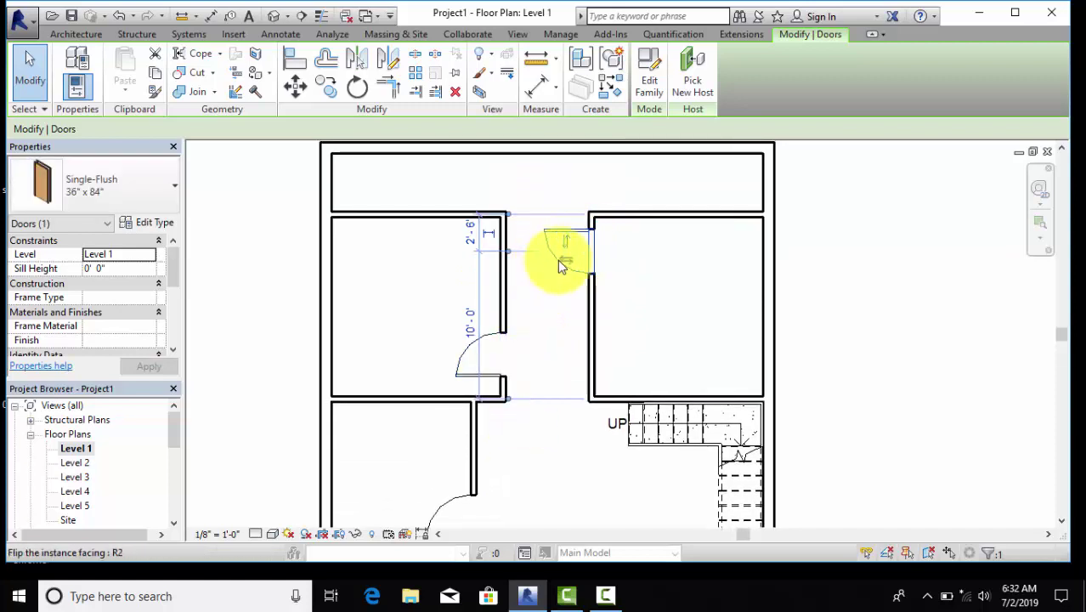
pyautogui.click(571, 261)
pyautogui.click(645, 279)
# Step: Set the upper room's door 2'-6" from the adjacent wall
pyautogui.scroll(-3, 660, 245)
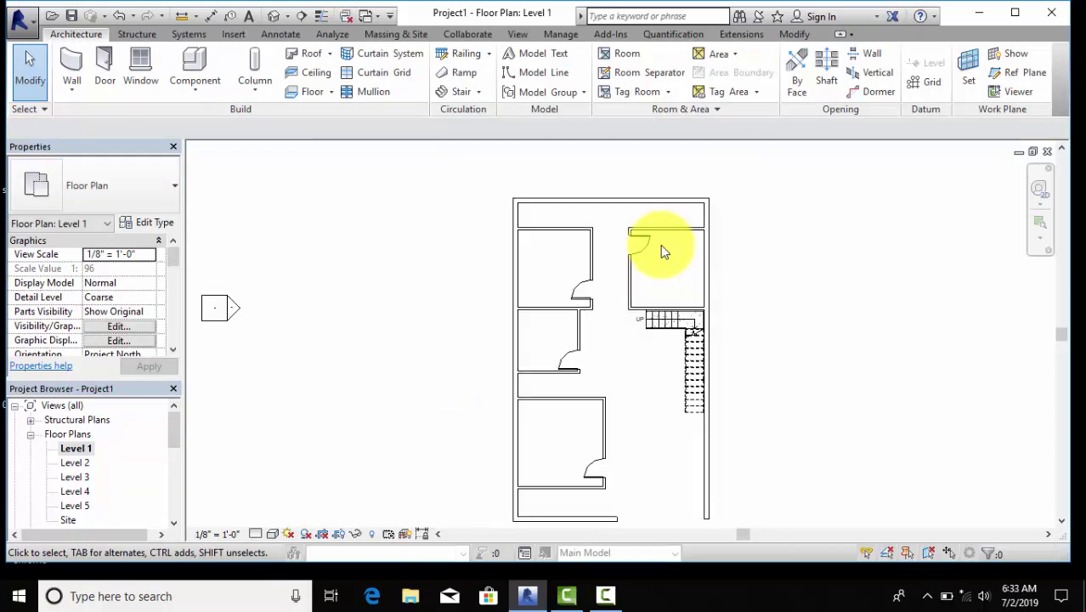
pyautogui.moveTo(665, 236); pyautogui.dragTo(662, 211, button='middle')
pyautogui.scroll(5, 561, 346)
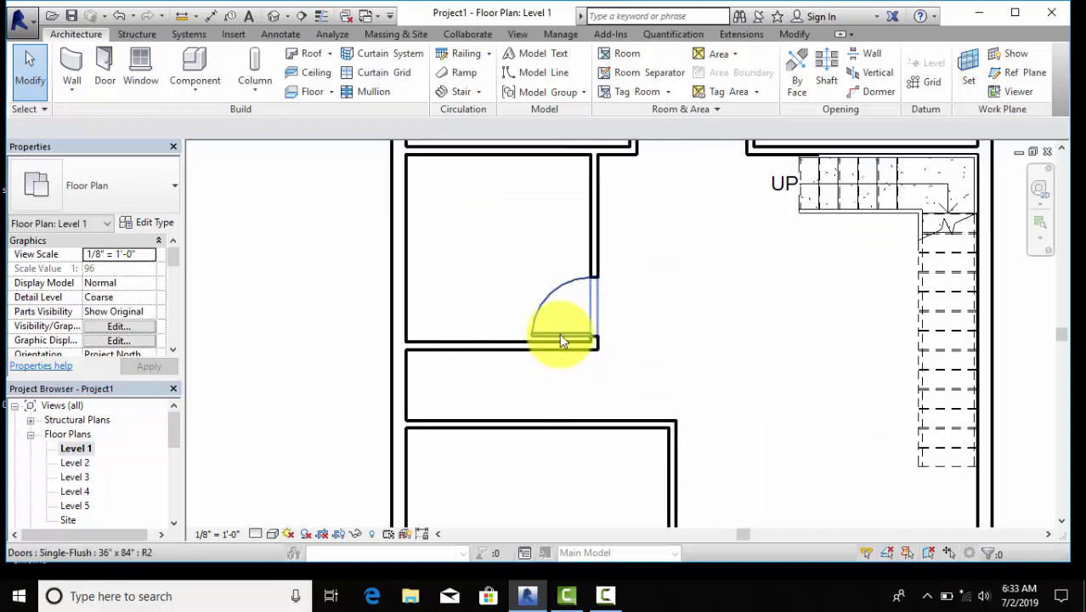
pyautogui.click(558, 335)
pyautogui.write("2.5'")
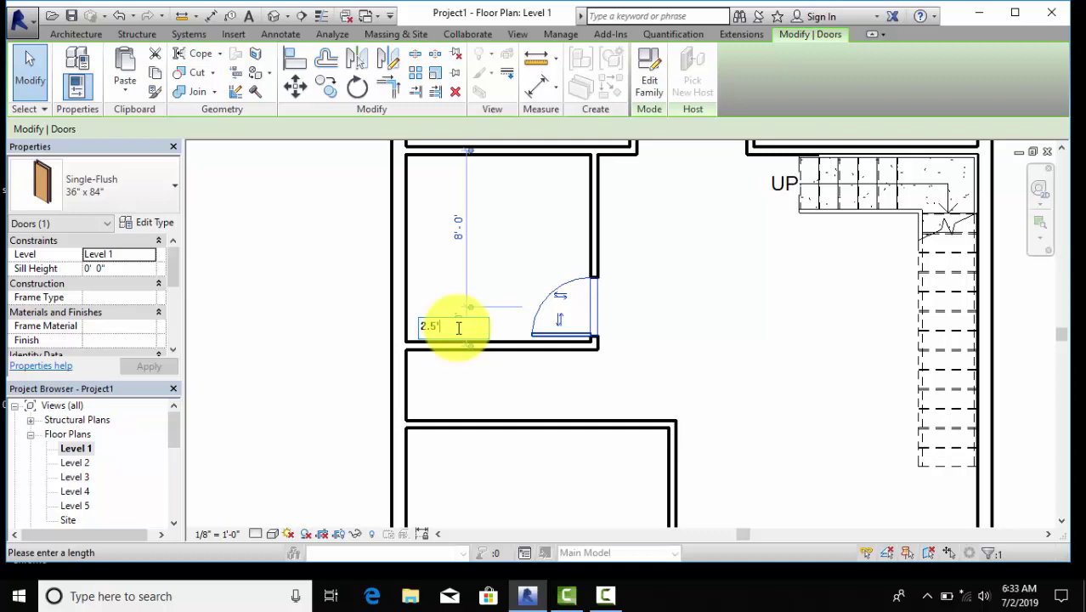
pyautogui.press('Return')
pyautogui.click(704, 274)
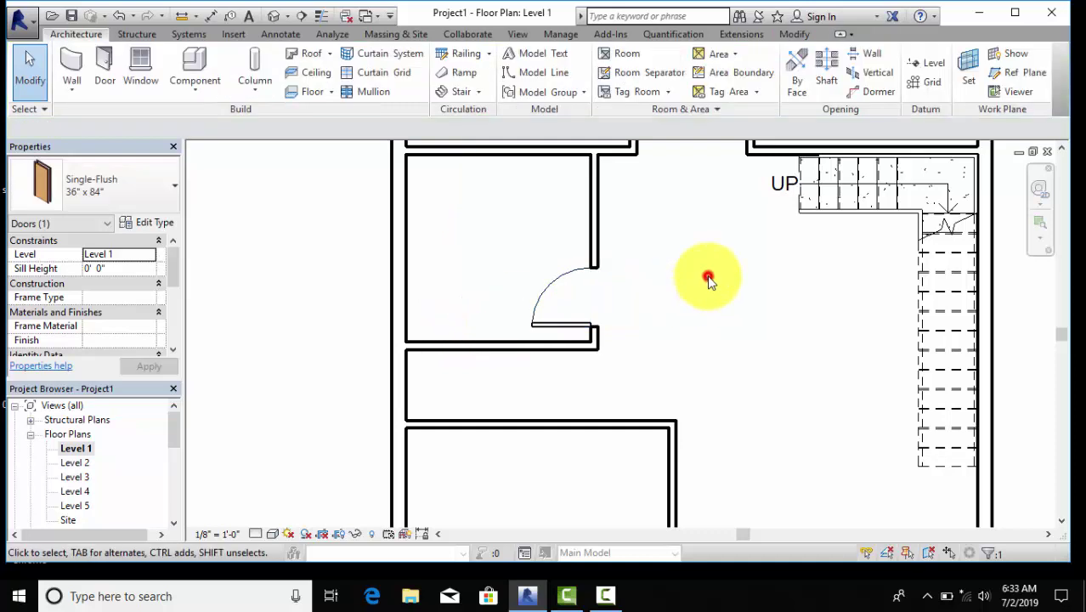
pyautogui.scroll(-3, 707, 274)
pyautogui.moveTo(707, 275); pyautogui.dragTo(625, 264, button='middle')
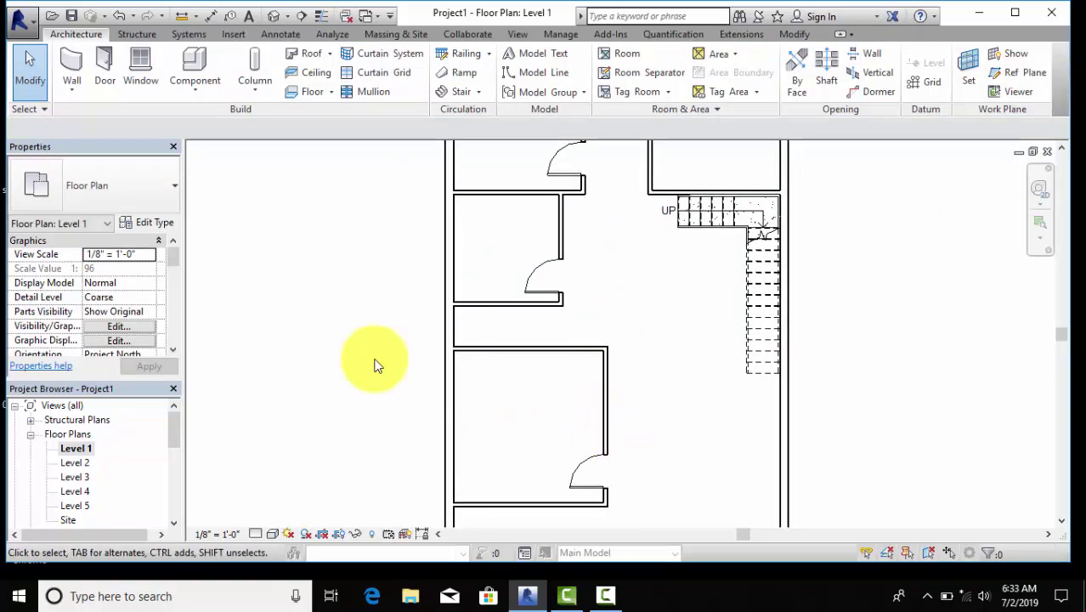
# Step: Place fixed 36" x 48" windows in the lower, middle-left and top-left rooms' walls
pyautogui.click(140, 57)
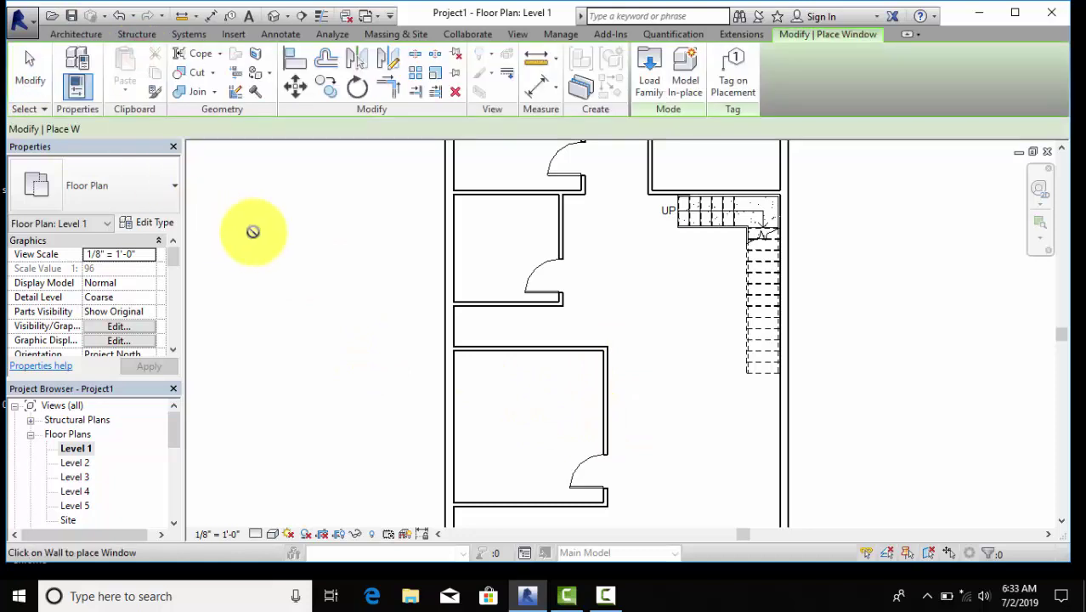
pyautogui.scroll(-2, 323, 291)
pyautogui.scroll(3, 521, 374)
pyautogui.scroll(1, 506, 364)
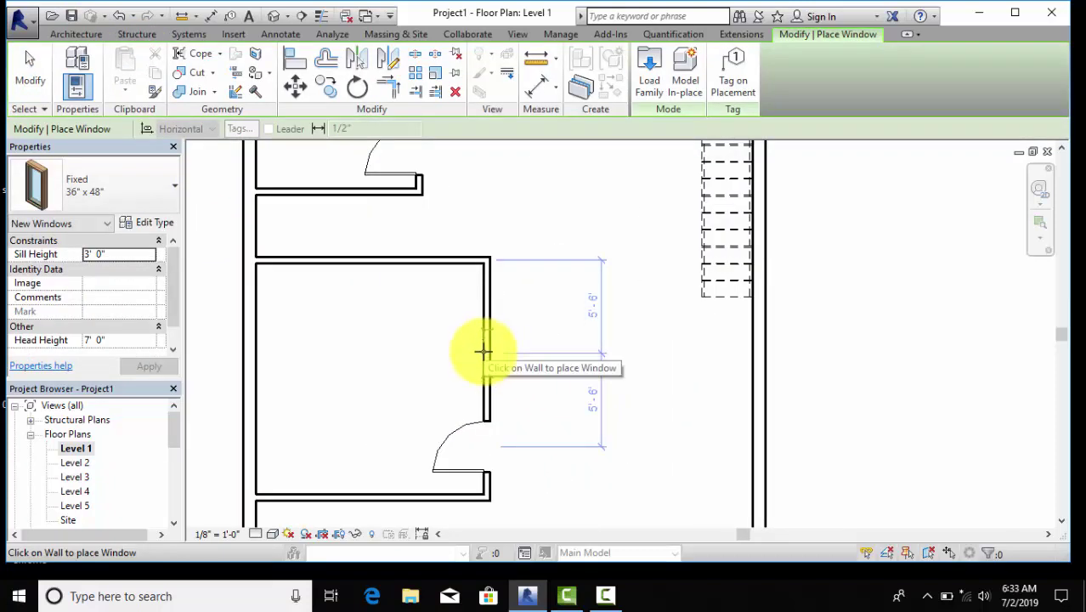
pyautogui.click(483, 351)
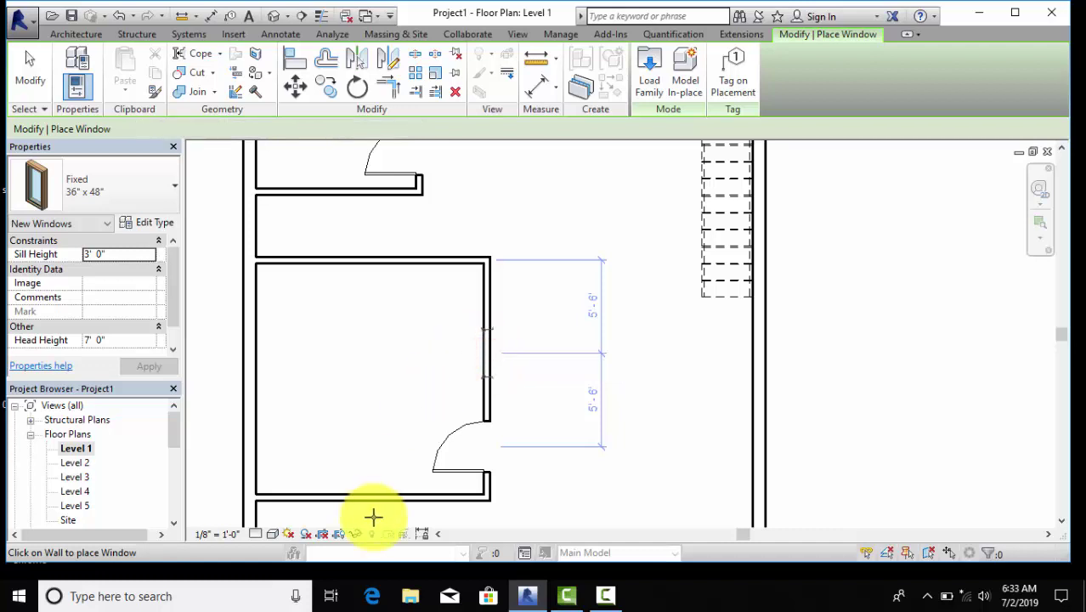
pyautogui.scroll(-2, 496, 431)
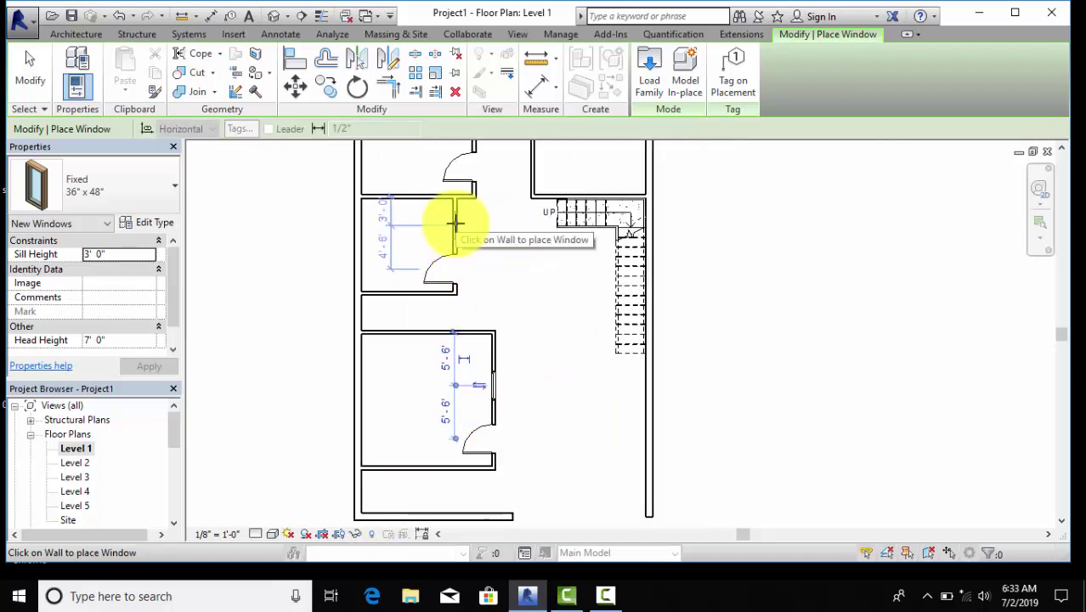
pyautogui.moveTo(456, 223); pyautogui.dragTo(454, 322, button='middle')
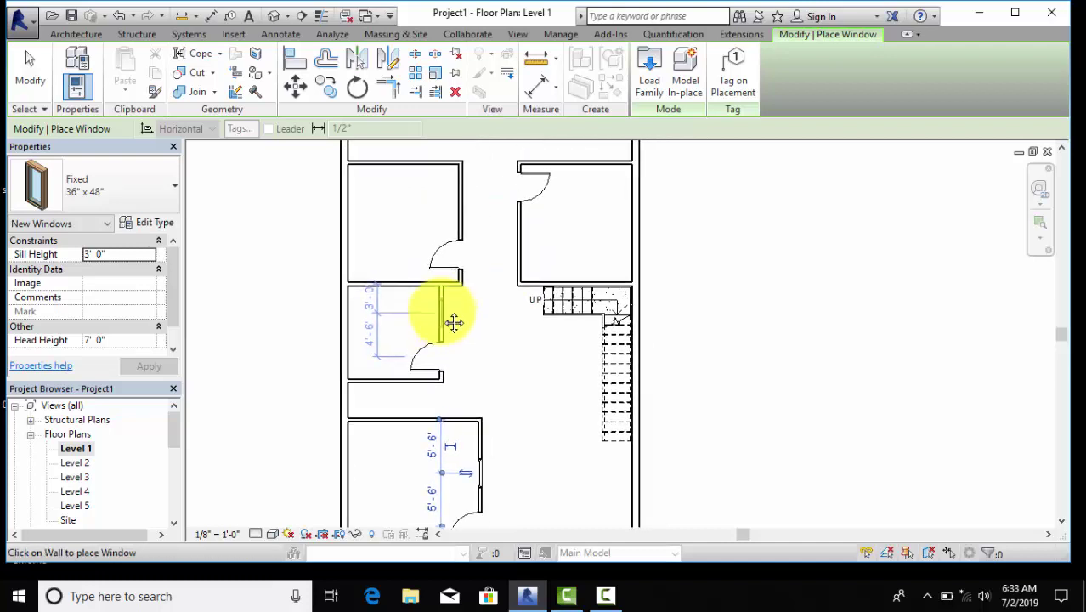
pyautogui.click(442, 310)
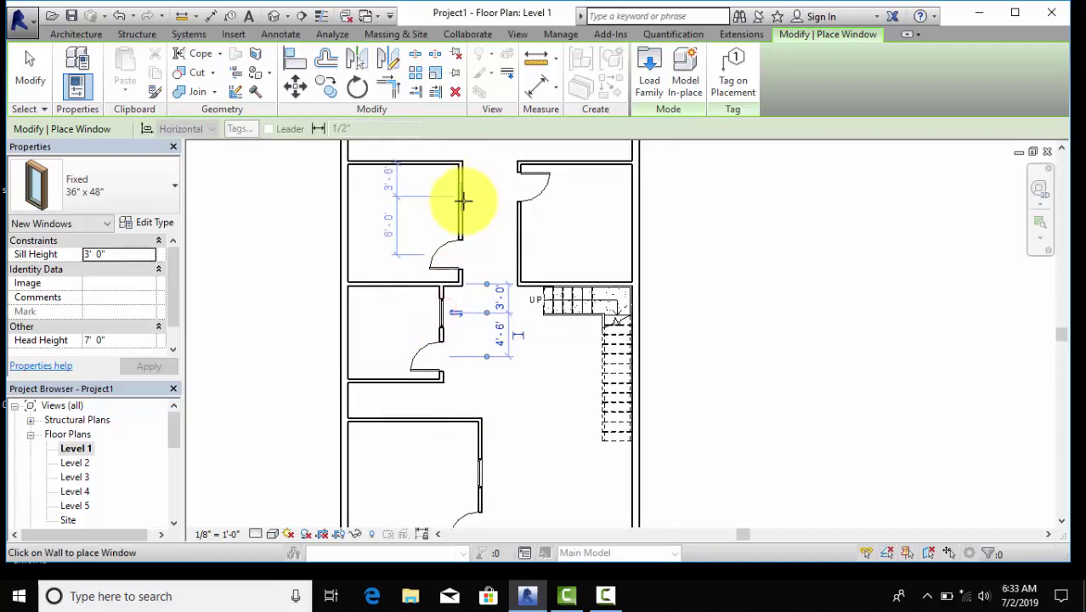
pyautogui.click(528, 223)
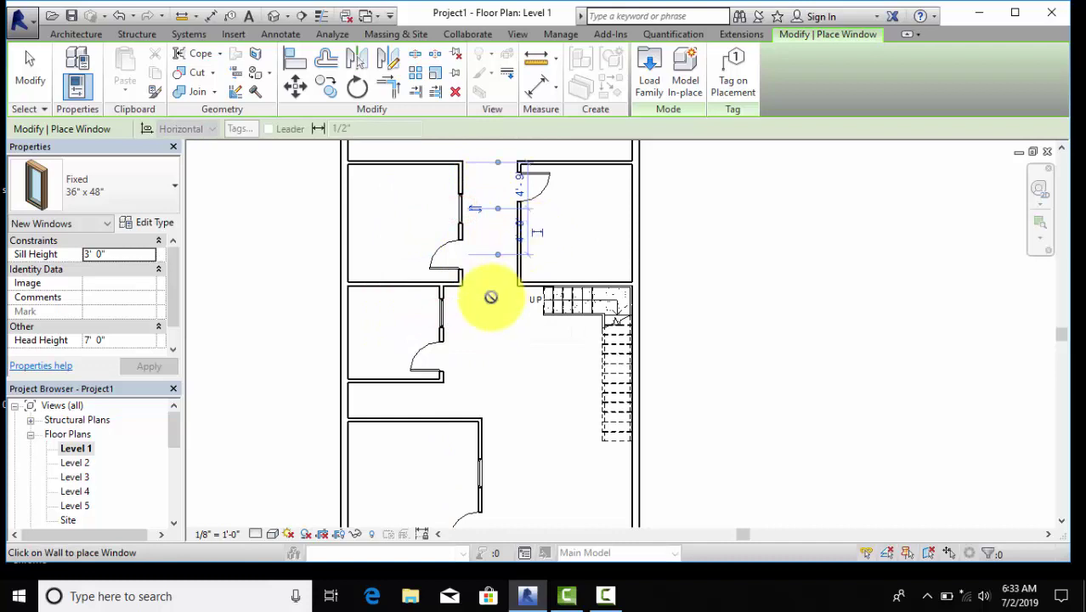
pyautogui.scroll(4, 443, 300)
pyautogui.rightClick(748, 178)
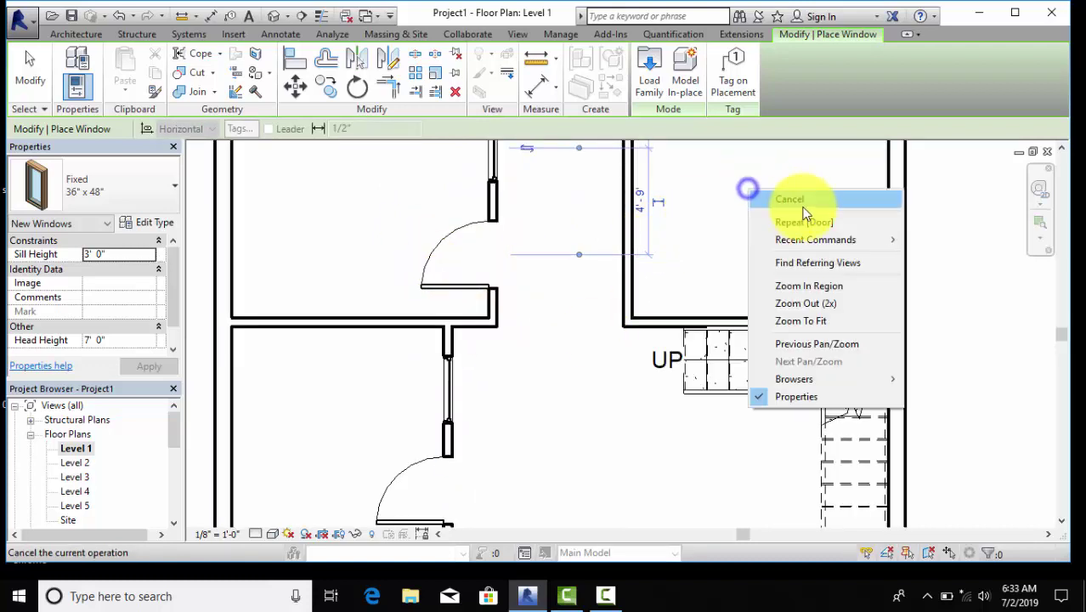
pyautogui.click(770, 196)
# Step: Add a window to the room above the stair and end window placement
pyautogui.moveTo(688, 242); pyautogui.dragTo(693, 331, button='middle')
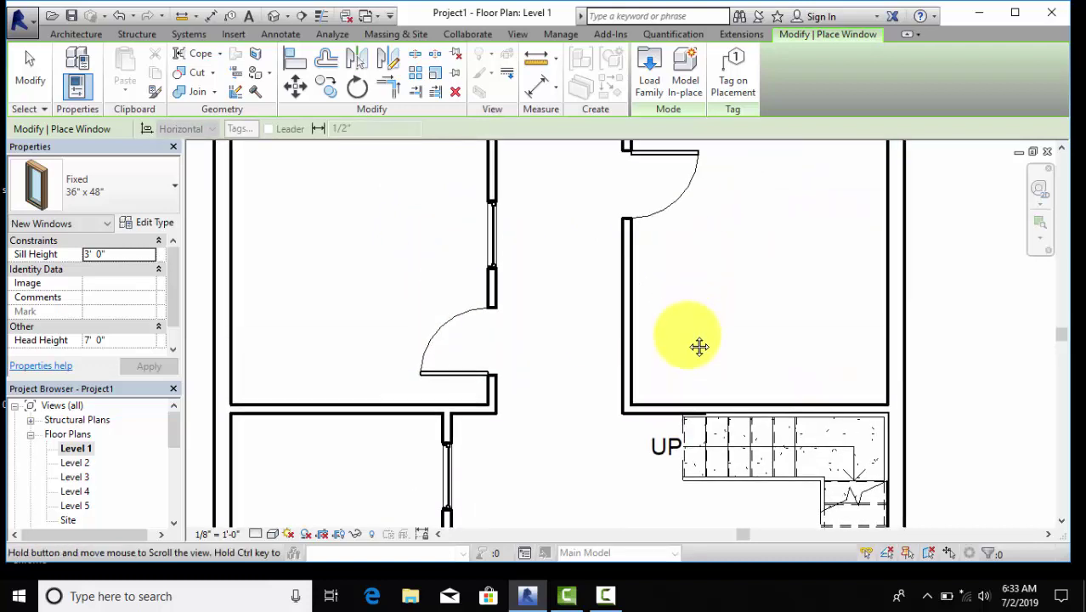
pyautogui.click(635, 269)
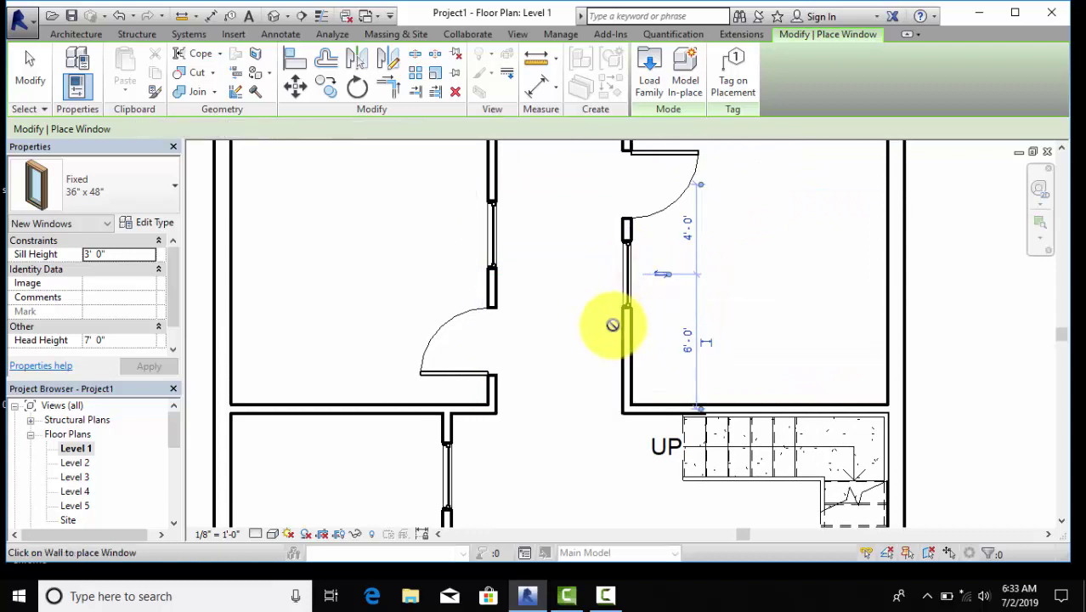
pyautogui.scroll(-4, 608, 327)
pyautogui.rightClick(823, 181)
pyautogui.click(837, 191)
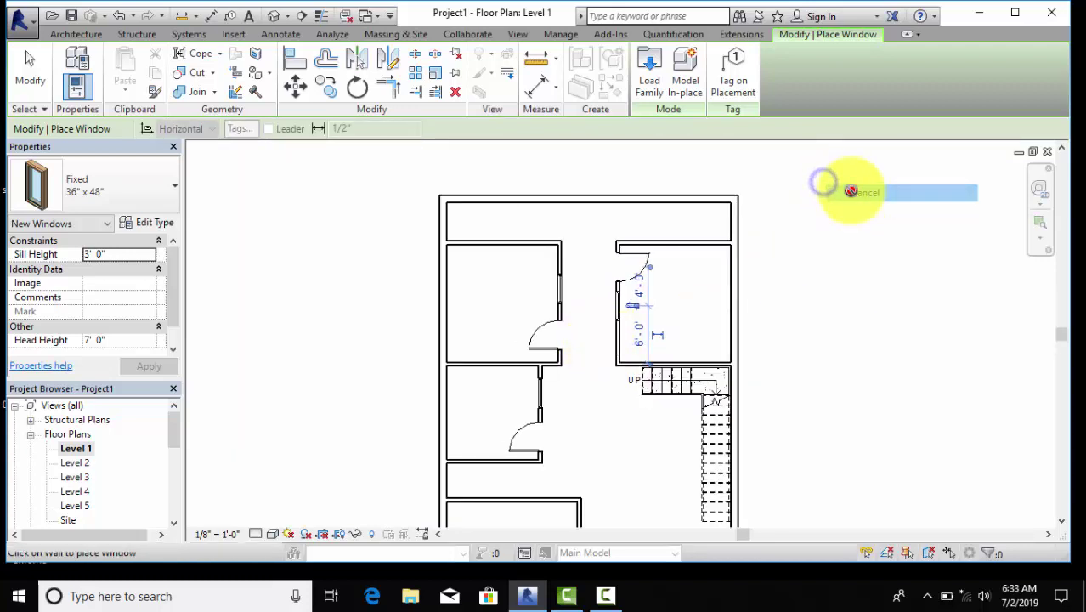
pyautogui.scroll(-2, 632, 197)
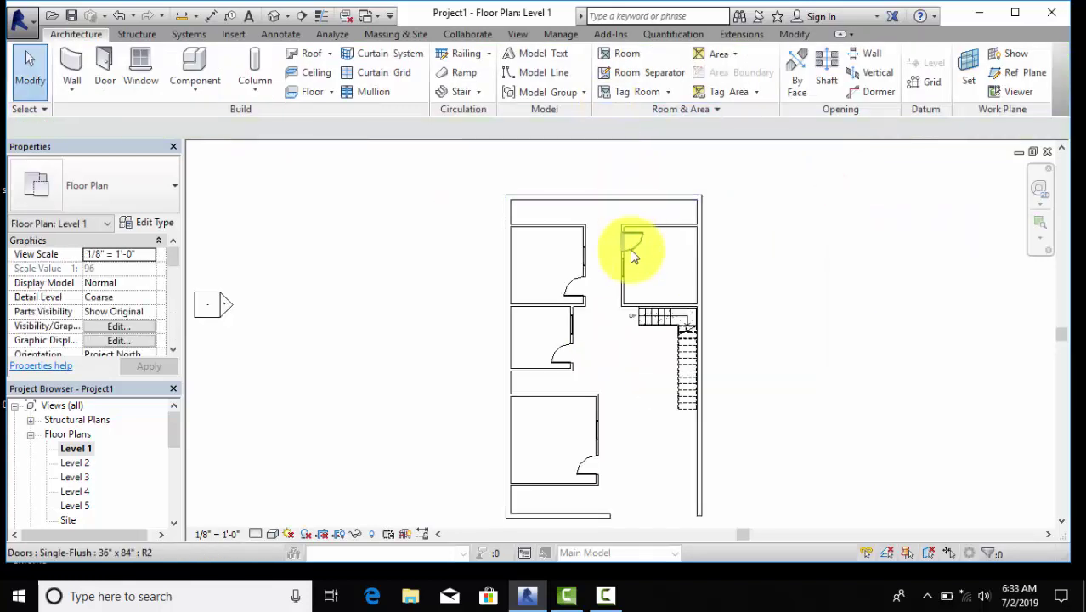
# Step: Place a 36" x 48" window at the midpoint of the large lower room's bottom wall, 7'-0" from each end
pyautogui.moveTo(698, 520); pyautogui.dragTo(682, 454, button='middle')
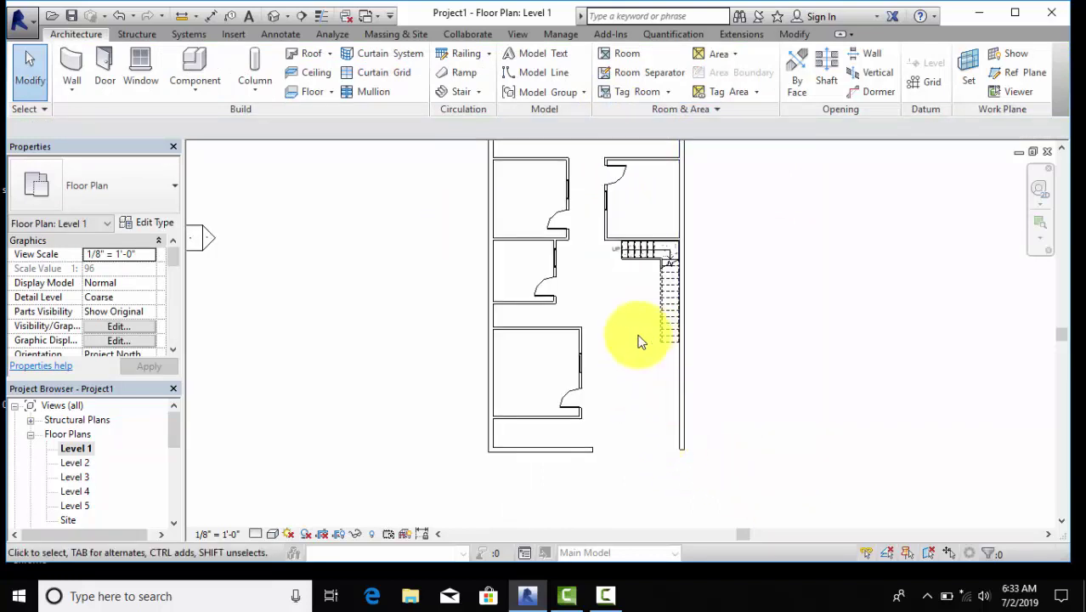
pyautogui.click(140, 73)
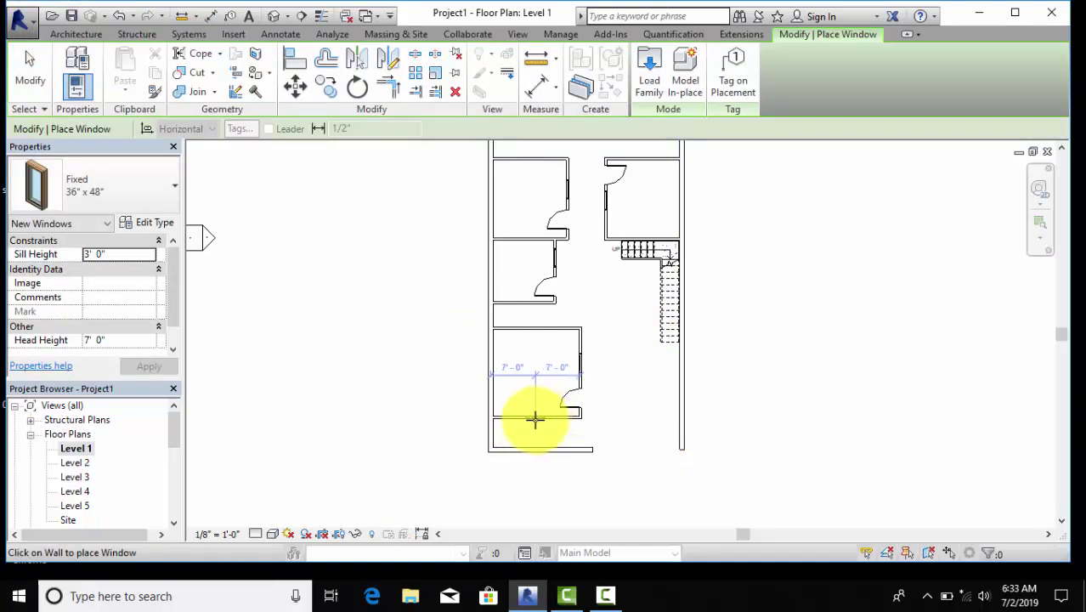
pyautogui.rightClick(382, 270)
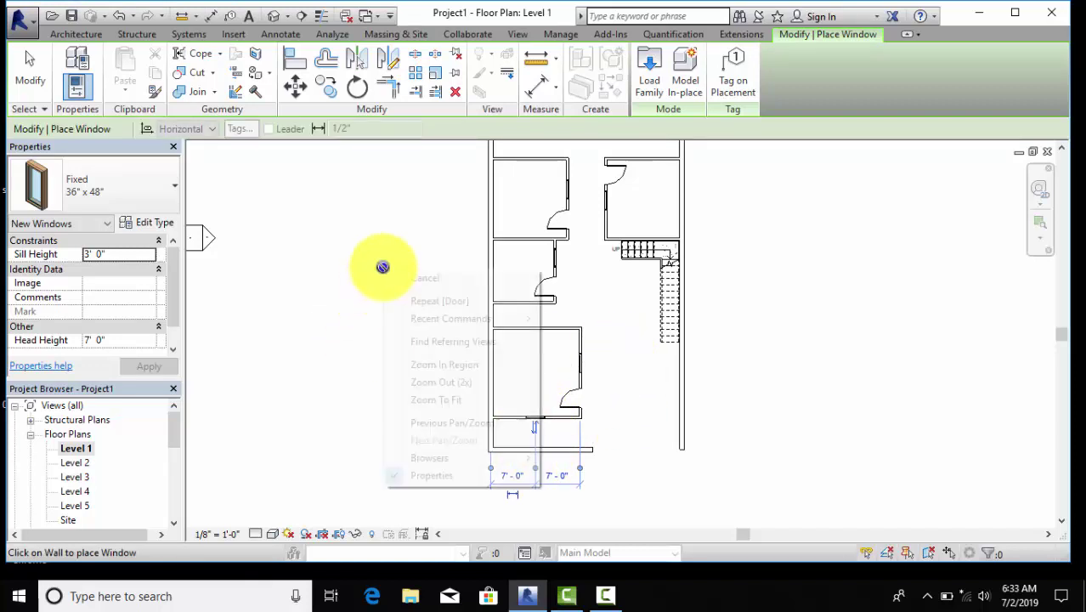
pyautogui.click(389, 277)
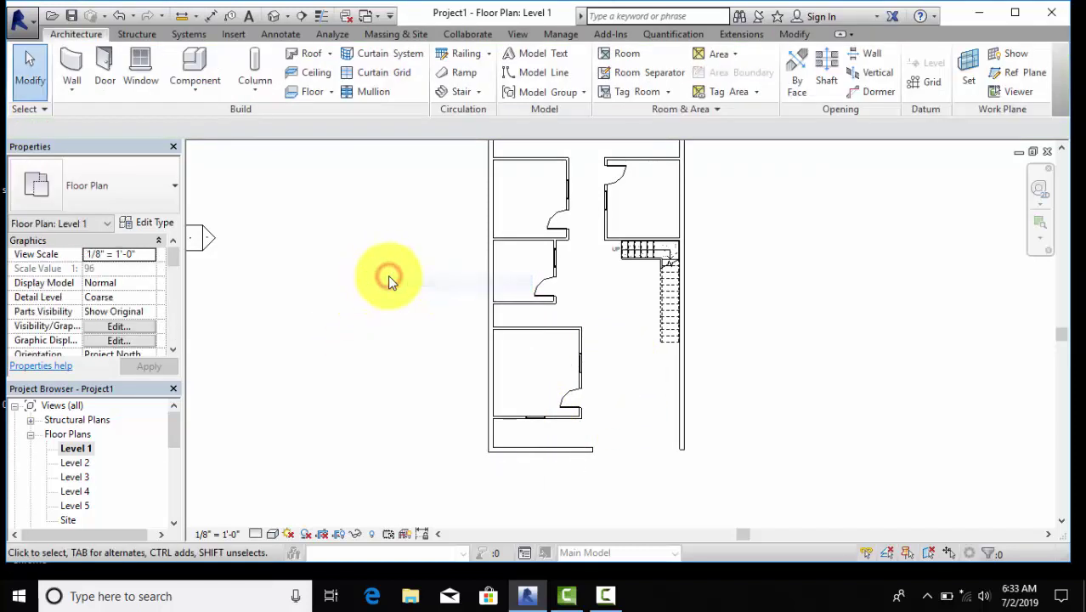
pyautogui.moveTo(390, 282); pyautogui.dragTo(391, 289, button='middle')
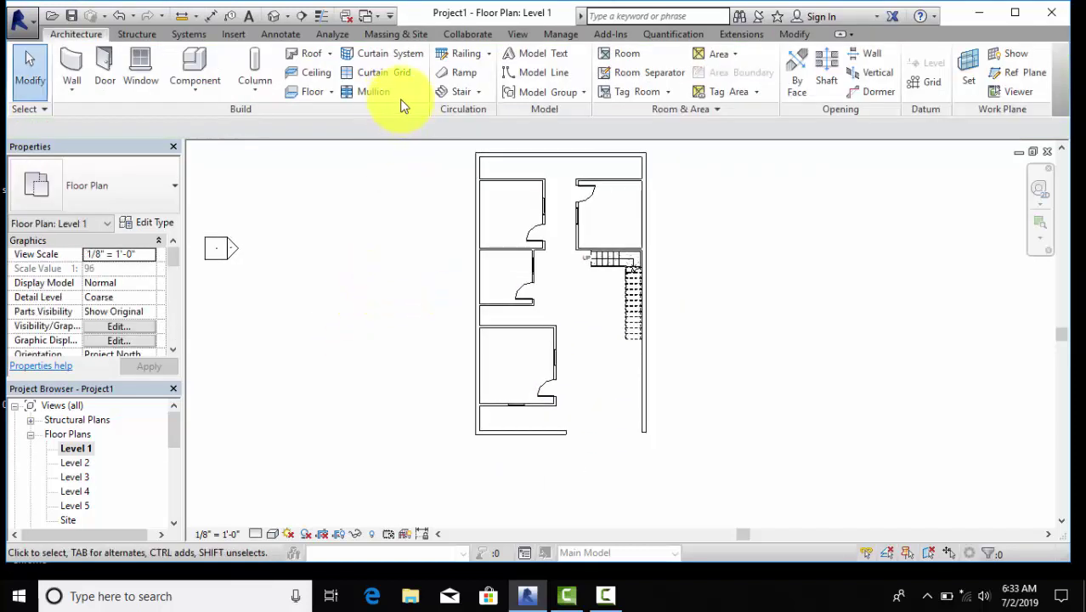
pyautogui.click(516, 34)
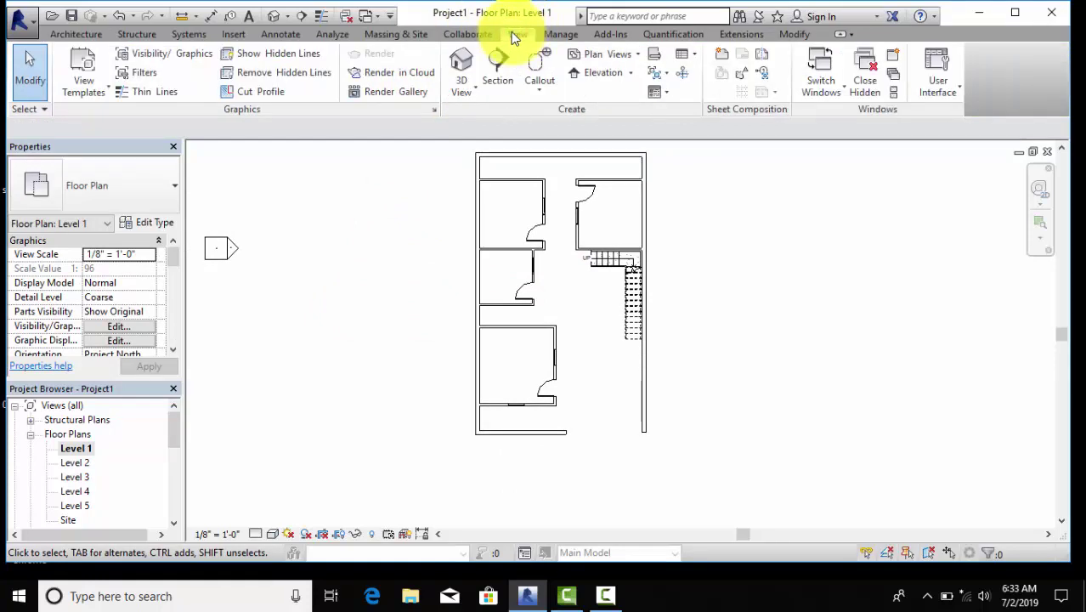
pyautogui.click(355, 294)
pyautogui.moveTo(355, 312); pyautogui.dragTo(344, 405, button='middle')
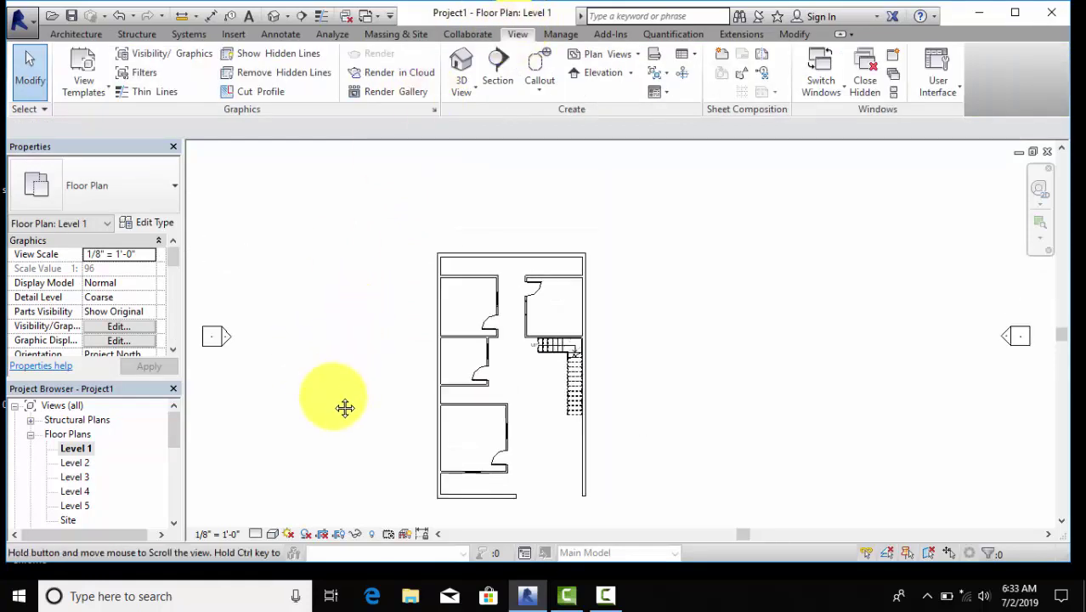
pyautogui.scroll(5, 569, 289)
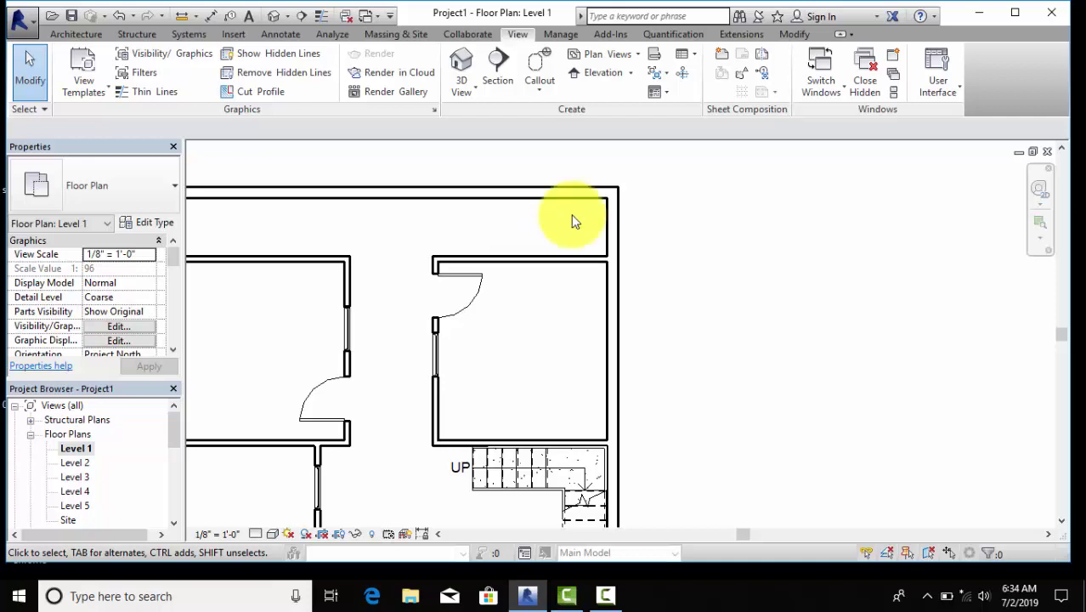
pyautogui.scroll(-3, 573, 217)
pyautogui.moveTo(518, 376)
pyautogui.mouseDown(button='middle')
pyautogui.moveTo(539, 296)
pyautogui.moveTo(524, 388)
pyautogui.mouseUp(button='middle')
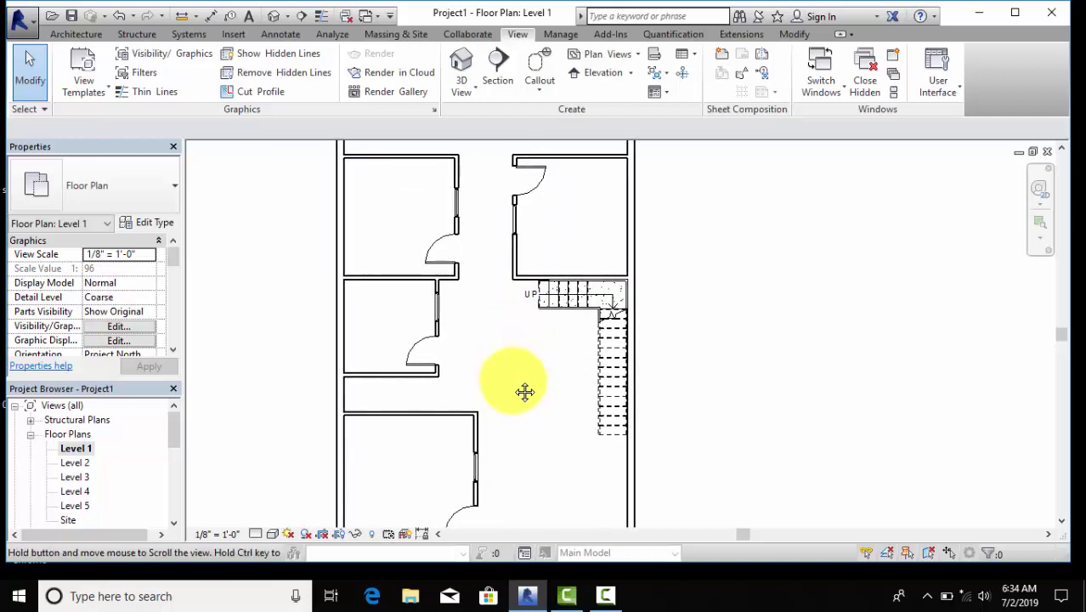
pyautogui.scroll(-2, 515, 376)
pyautogui.scroll(-1, 514, 376)
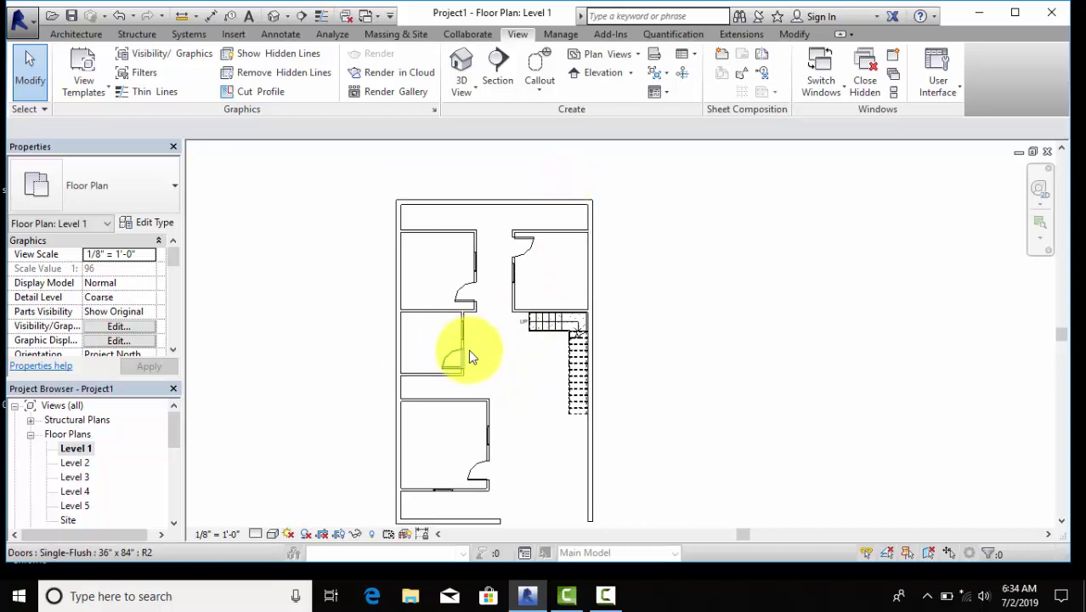
pyautogui.moveTo(469, 356); pyautogui.dragTo(497, 256, button='middle')
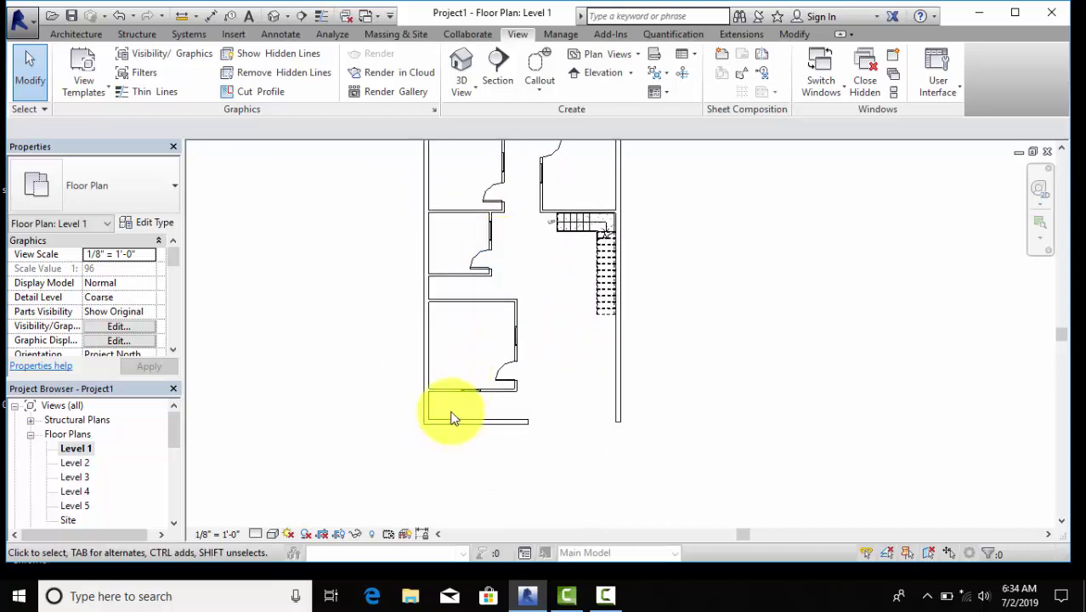
pyautogui.click(75, 34)
# Step: Draw a 5'-0" long 4.5" wall from the partition to the bottom wall, enclosing a 5'-wide space
pyautogui.click(70, 61)
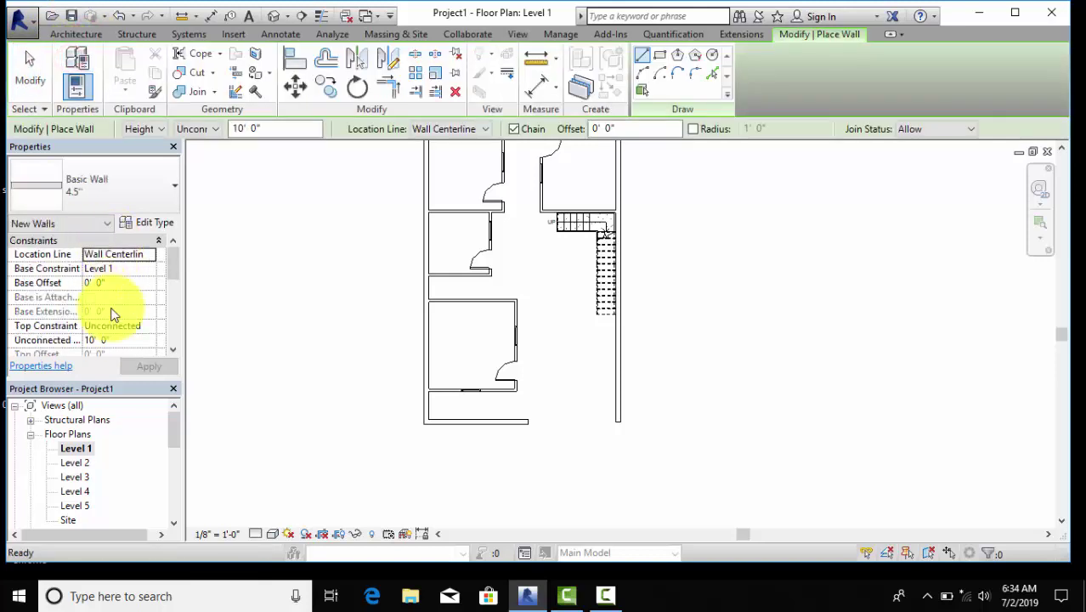
pyautogui.scroll(3, 435, 399)
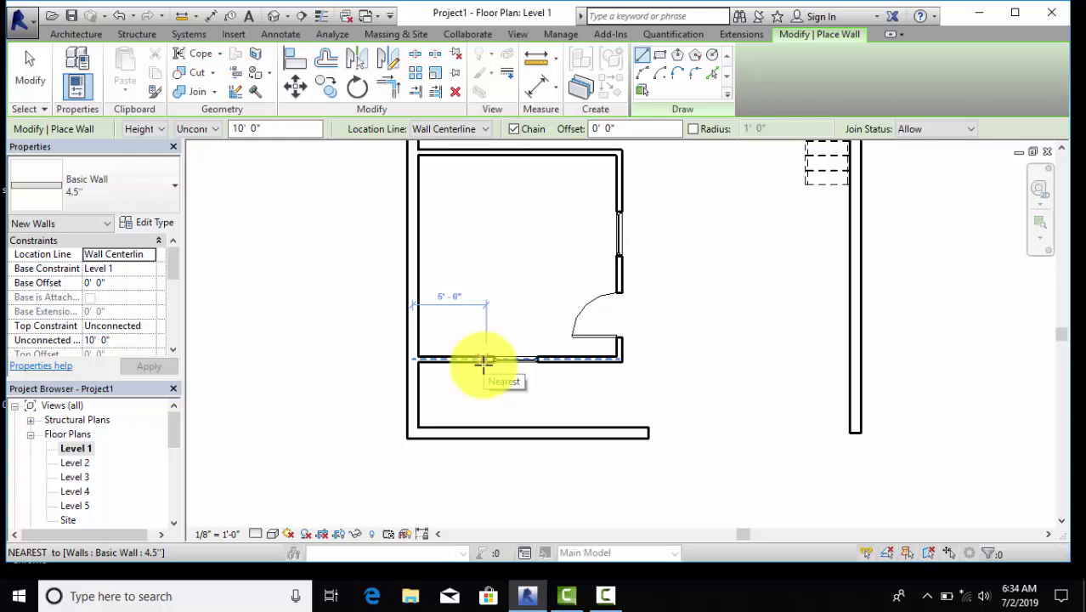
pyautogui.click(482, 361)
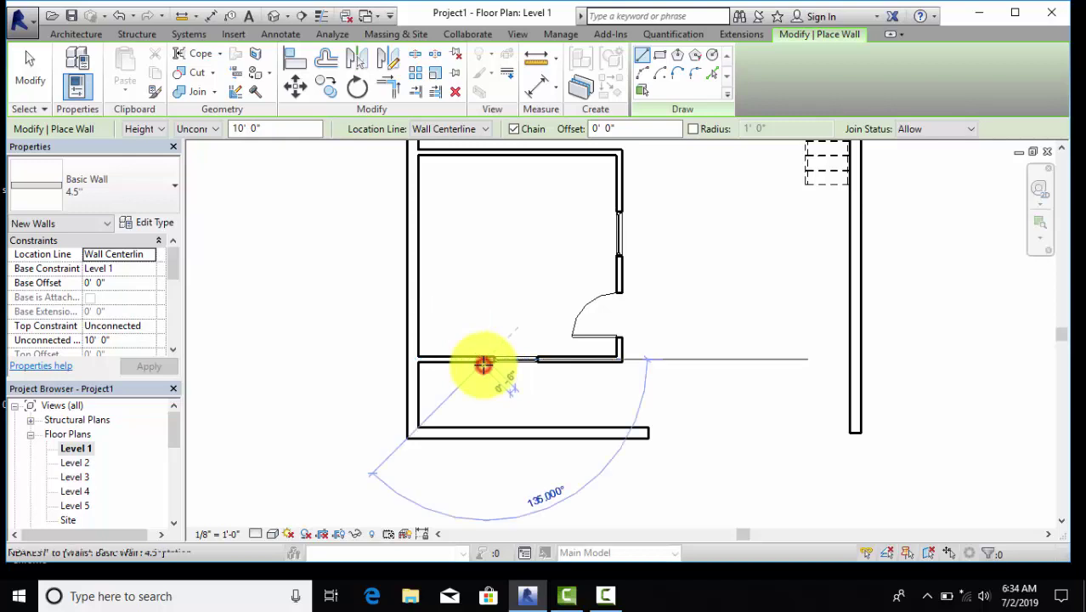
pyautogui.click(490, 433)
pyautogui.rightClick(504, 253)
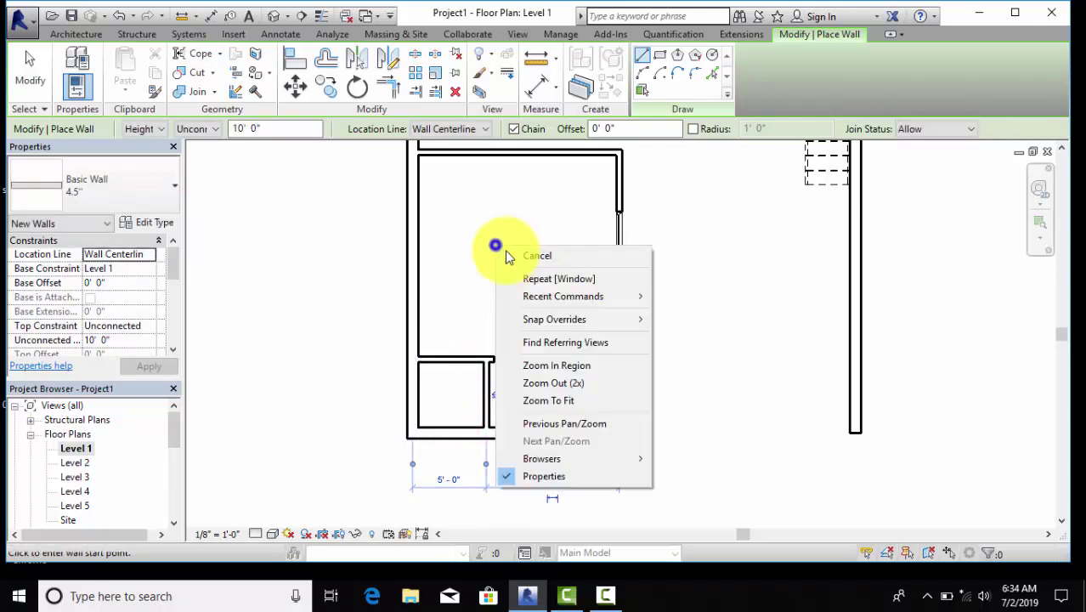
pyautogui.click(503, 251)
pyautogui.rightClick(503, 252)
pyautogui.click(509, 257)
pyautogui.scroll(2, 535, 425)
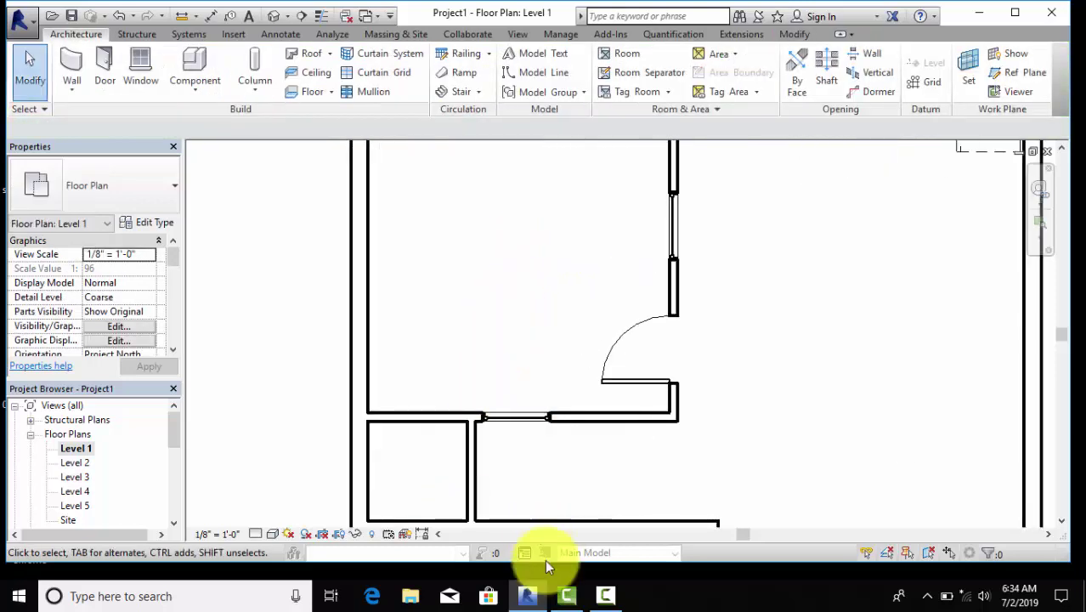
pyautogui.scroll(2, 510, 480)
pyautogui.scroll(3, 506, 476)
# Step: Move the window in the interior wall to 5' from the wall's end
pyautogui.click(485, 283)
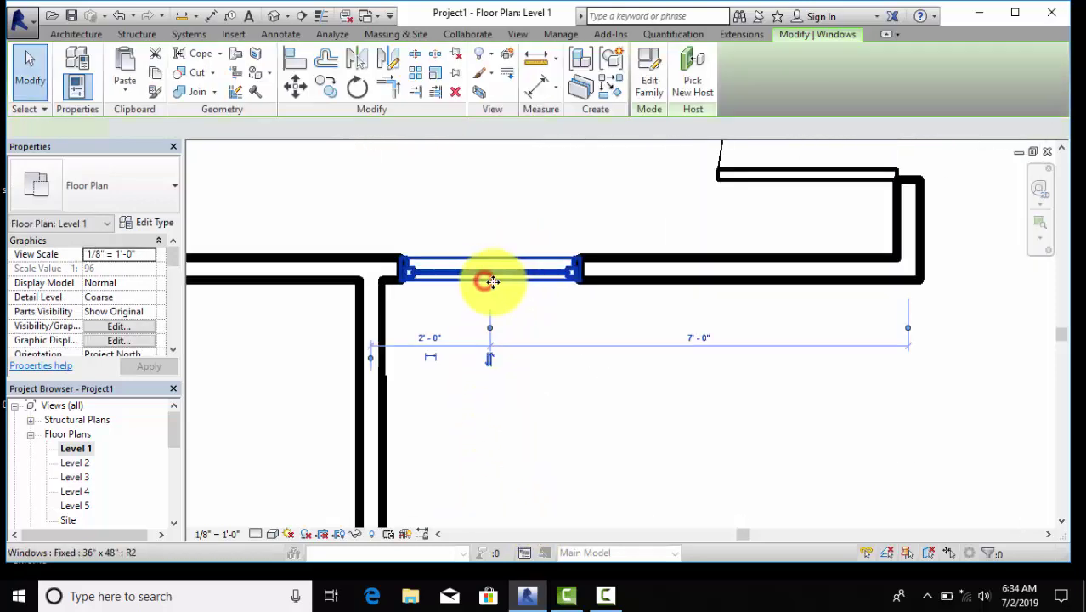
pyautogui.scroll(-3, 500, 283)
pyautogui.click(581, 300)
pyautogui.write("5'")
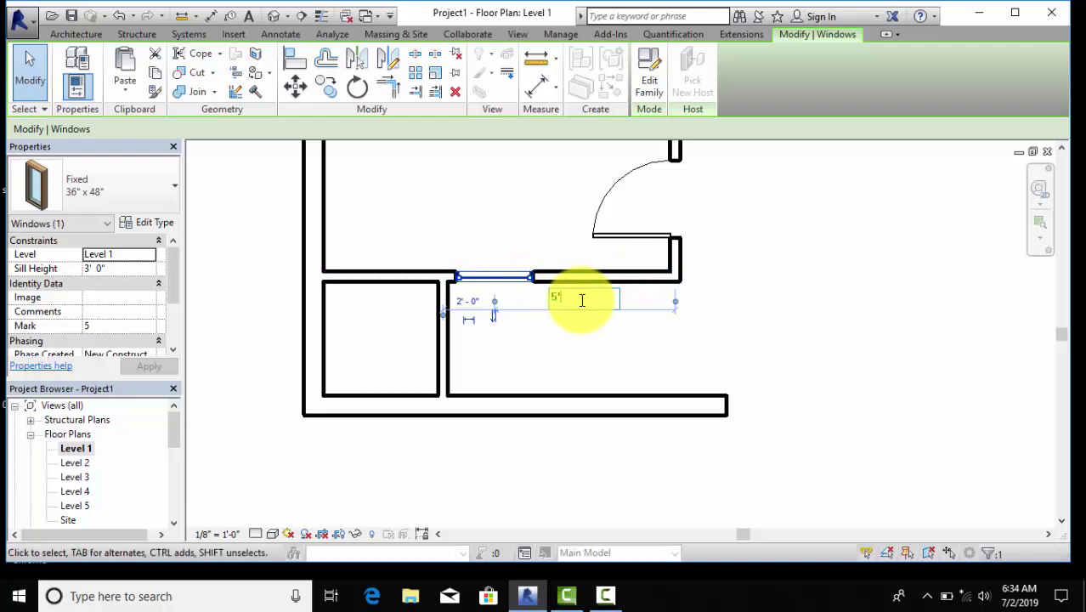
pyautogui.press('Return')
pyautogui.click(607, 365)
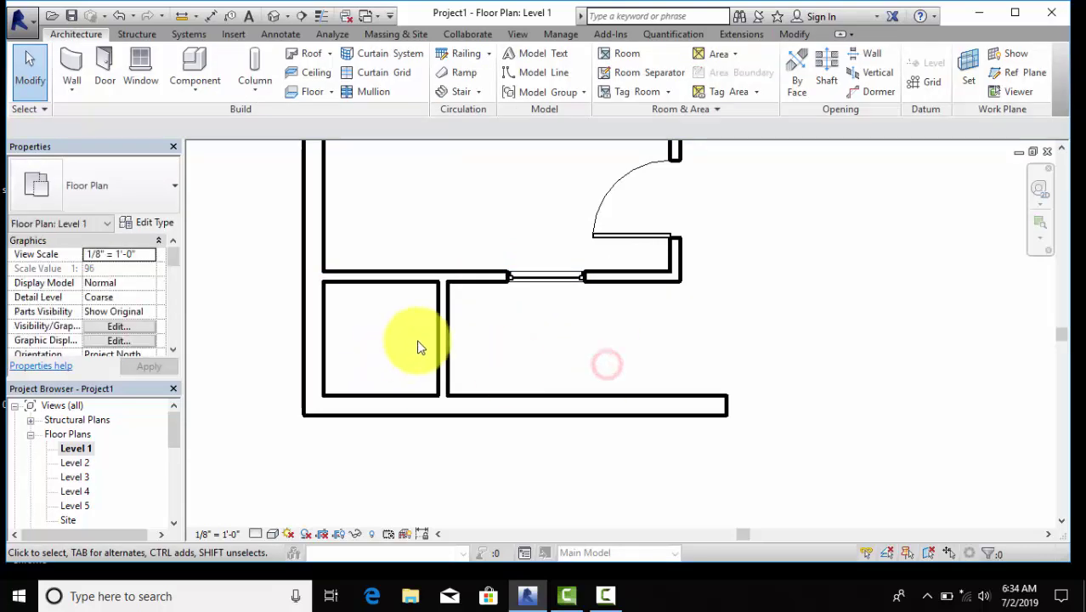
# Step: Shift the partition wall right so the small room is 6'-0" wide
pyautogui.click(451, 343)
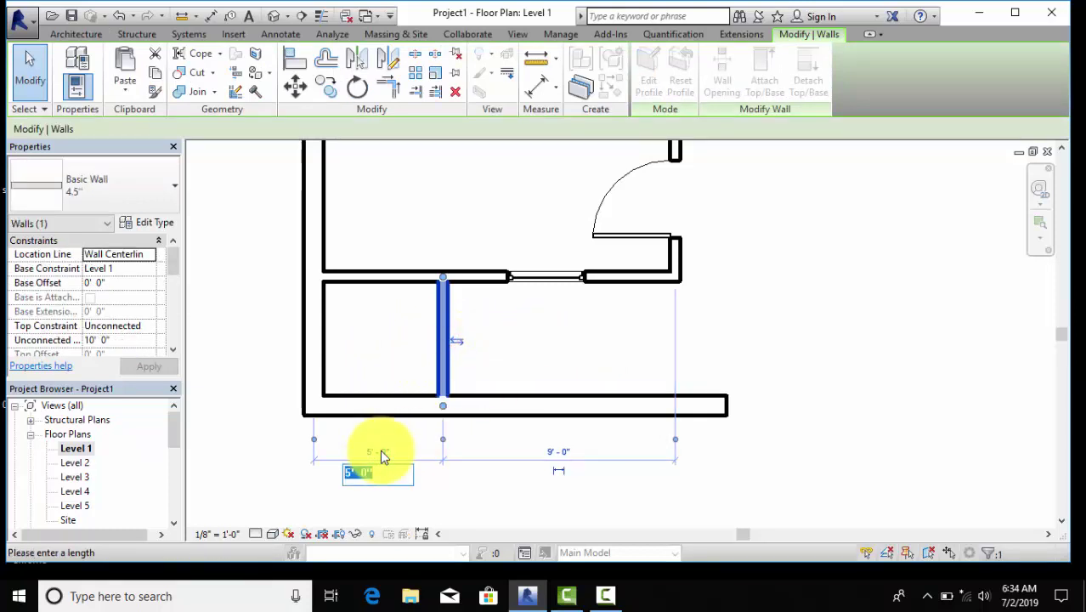
pyautogui.write('7')
pyautogui.press('BackSpace')
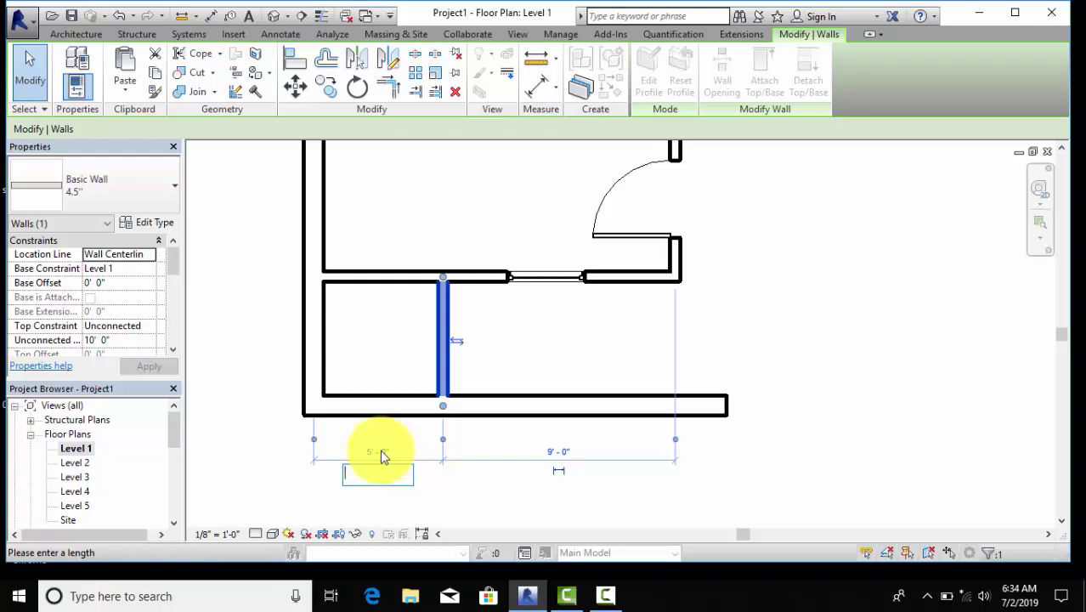
pyautogui.write('6')
pyautogui.press('Return')
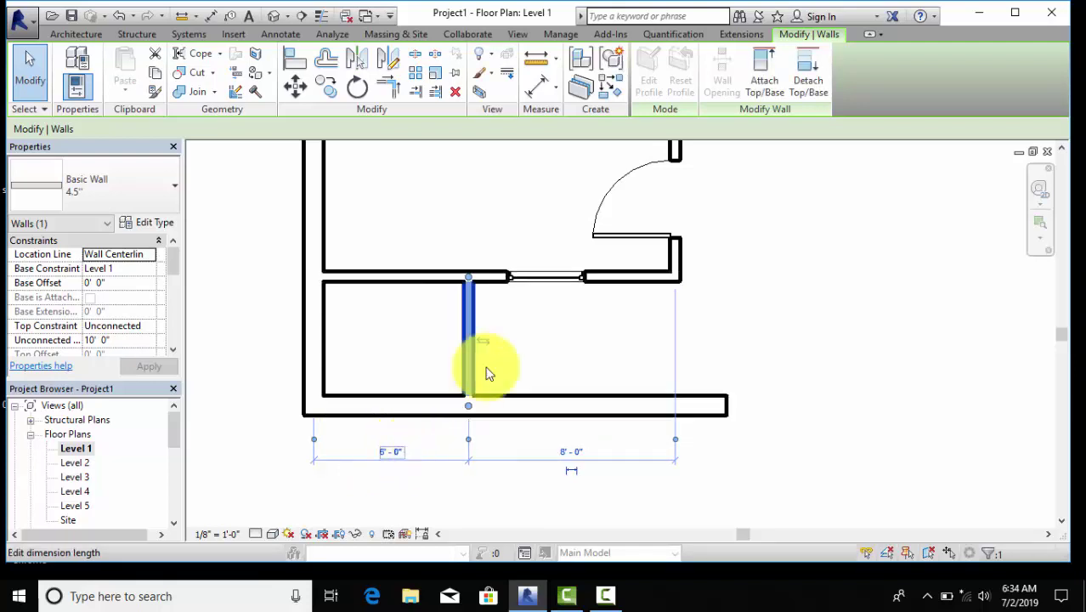
pyautogui.click(467, 194)
pyautogui.scroll(-2, 470, 195)
pyautogui.moveTo(473, 218)
pyautogui.mouseDown(button='middle')
pyautogui.moveTo(443, 405)
pyautogui.moveTo(496, 356)
pyautogui.moveTo(476, 479)
pyautogui.mouseUp(button='middle')
pyautogui.scroll(-2, 431, 400)
# Step: Draw a 4'-6" vertical 4.5" wall from the top exterior wall down to the hallway wall
pyautogui.scroll(3, 490, 296)
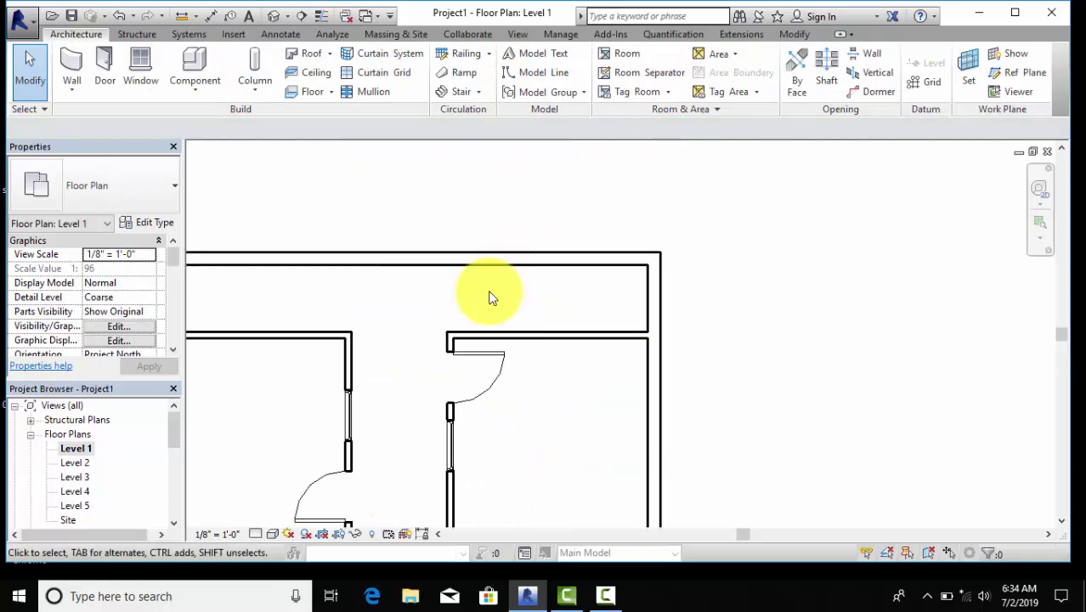
pyautogui.scroll(2, 443, 218)
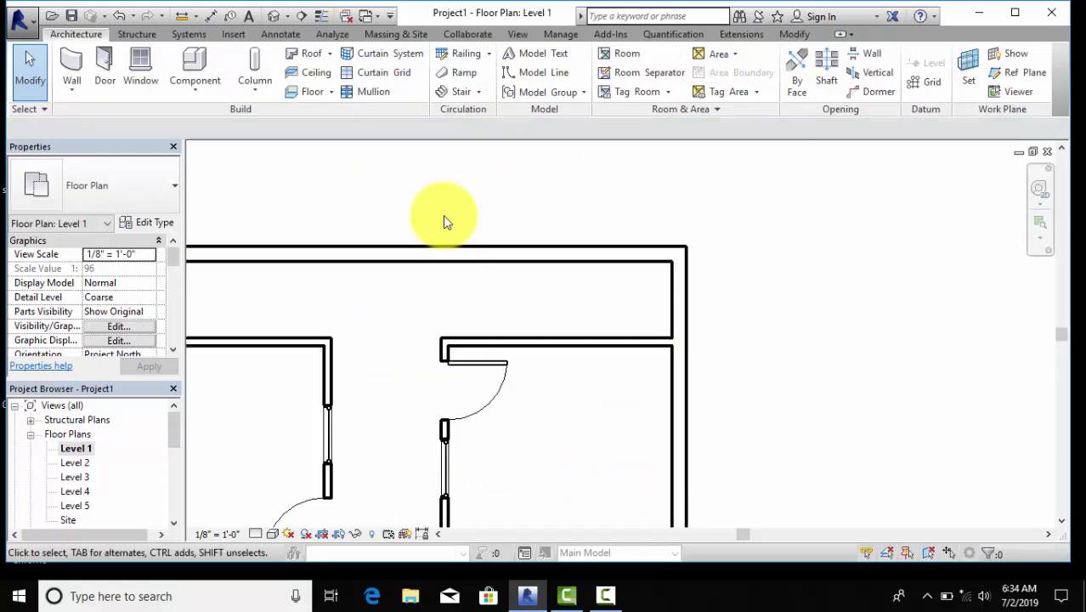
pyautogui.click(72, 64)
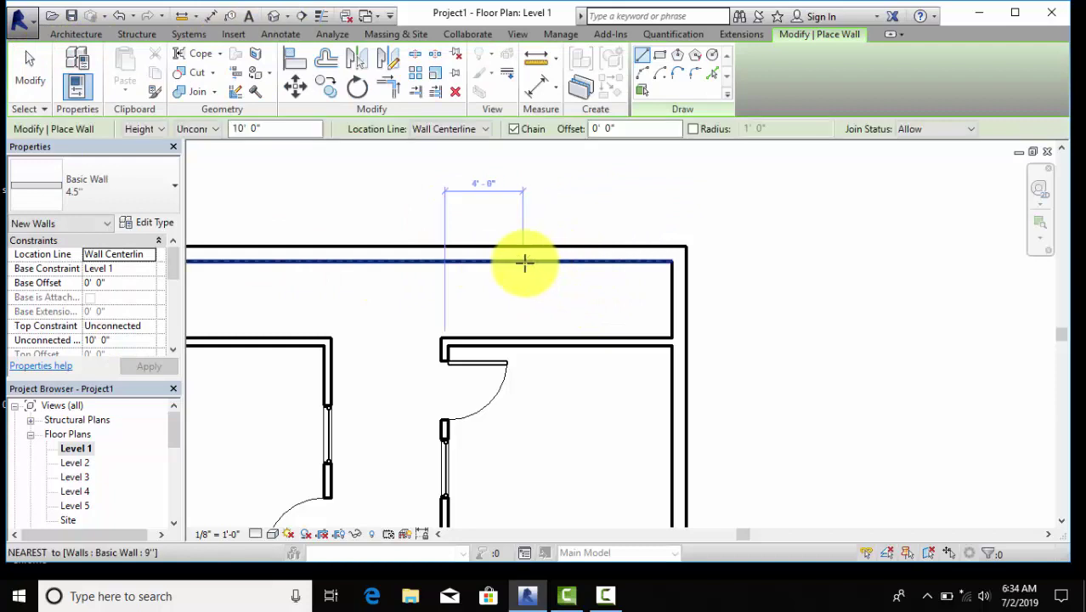
pyautogui.click(524, 255)
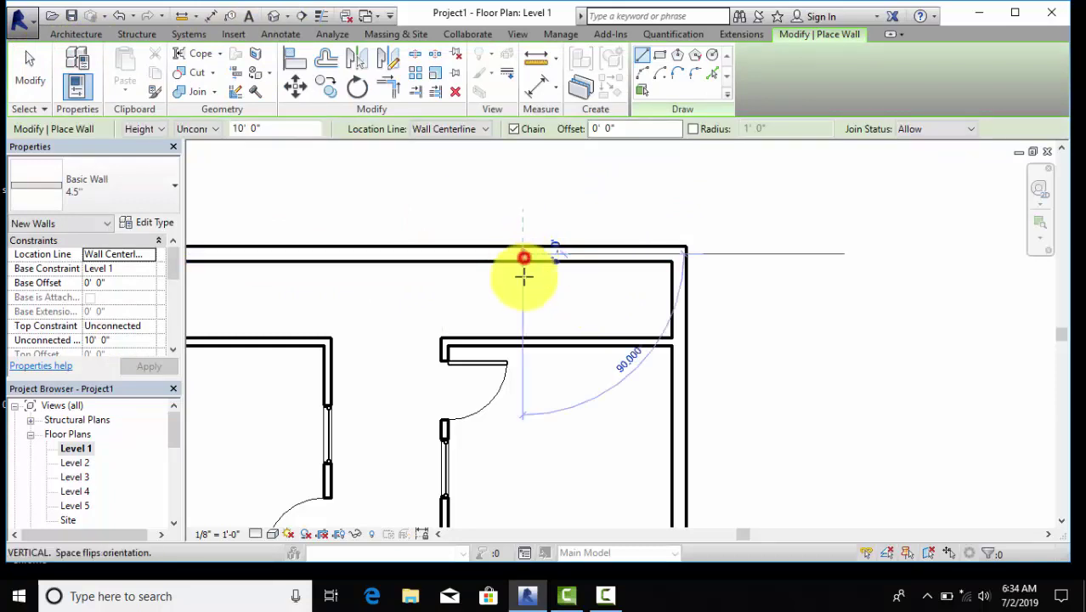
pyautogui.click(524, 337)
pyautogui.press('Escape')
pyautogui.rightClick(459, 194)
pyautogui.click(506, 204)
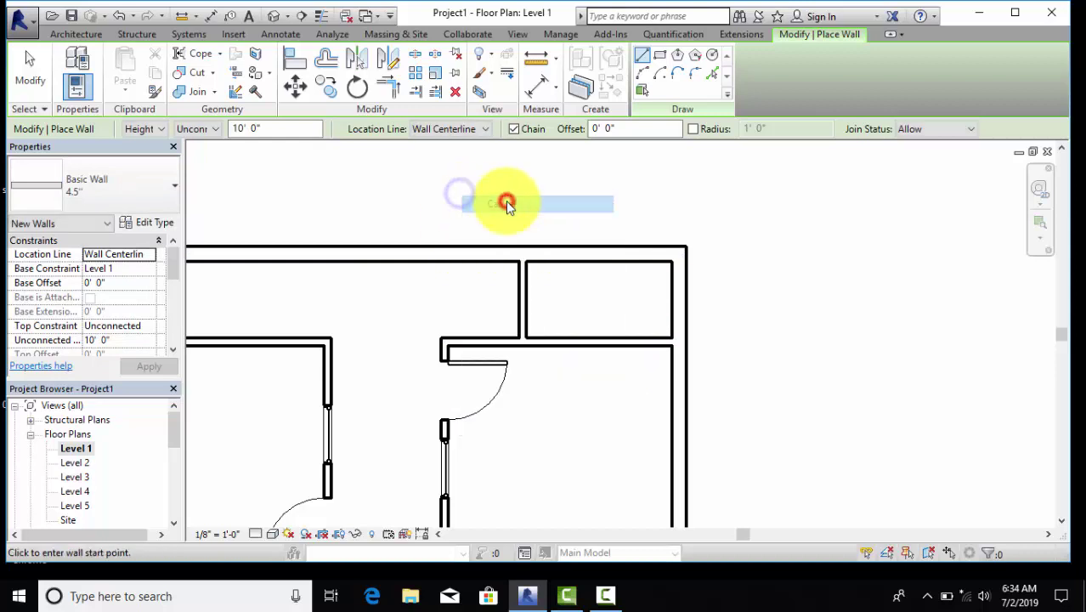
pyautogui.rightClick(490, 189)
pyautogui.click(593, 200)
pyautogui.scroll(-3, 593, 196)
pyautogui.moveTo(572, 291); pyautogui.dragTo(576, 229, button='middle')
pyautogui.scroll(-2, 576, 311)
pyautogui.moveTo(554, 323); pyautogui.dragTo(567, 306, button='middle')
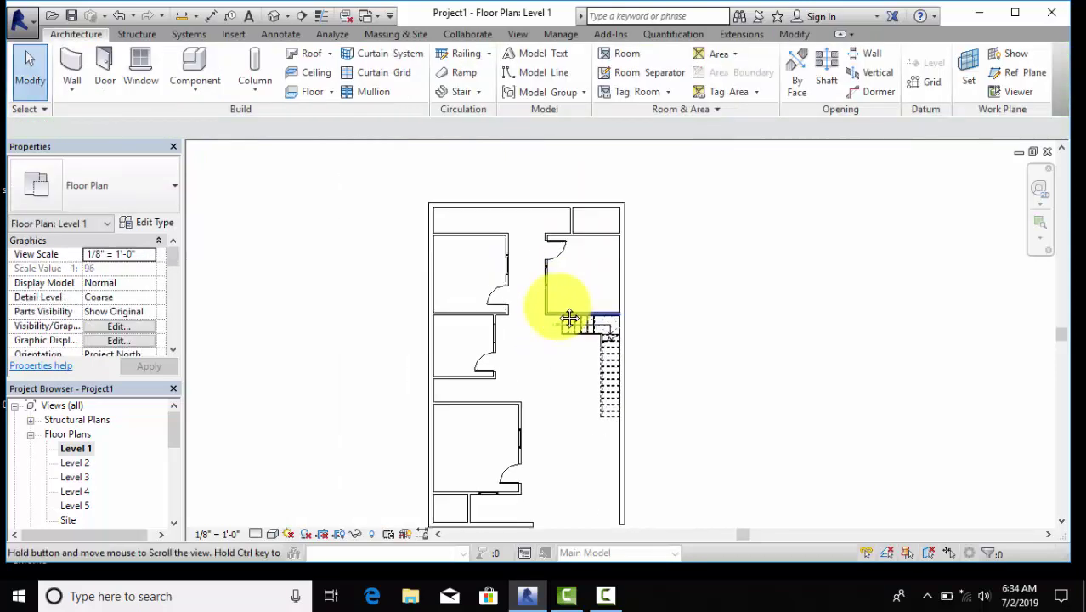
# Step: Place a Single-Flush 36" x 84" door in the small bottom room's wall
pyautogui.click(103, 62)
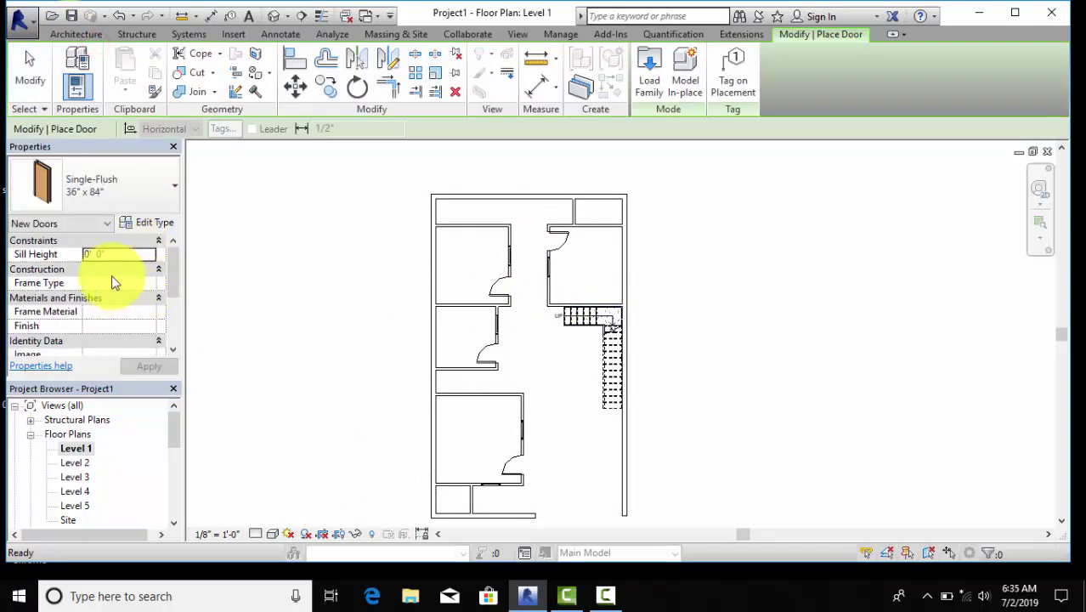
pyautogui.scroll(2, 449, 358)
pyautogui.scroll(1, 442, 374)
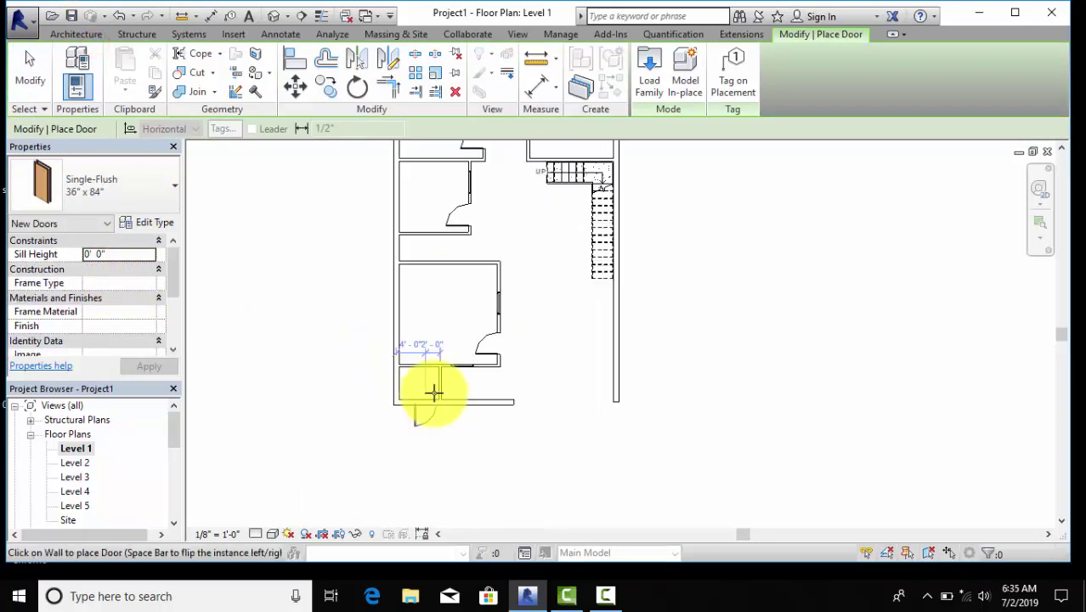
pyautogui.scroll(2, 438, 383)
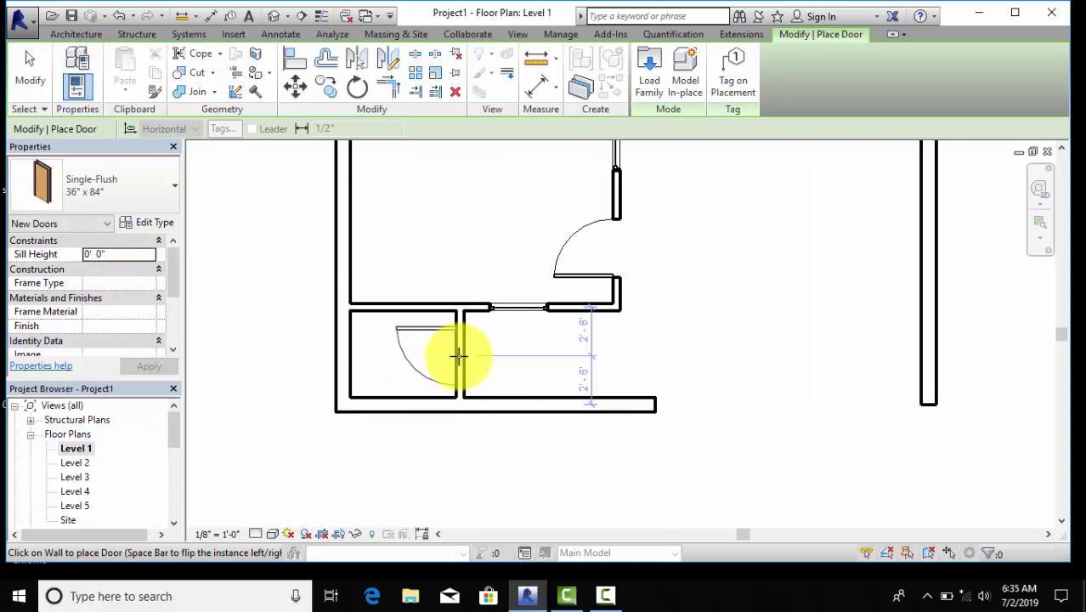
pyautogui.click(459, 344)
pyautogui.scroll(-2, 469, 253)
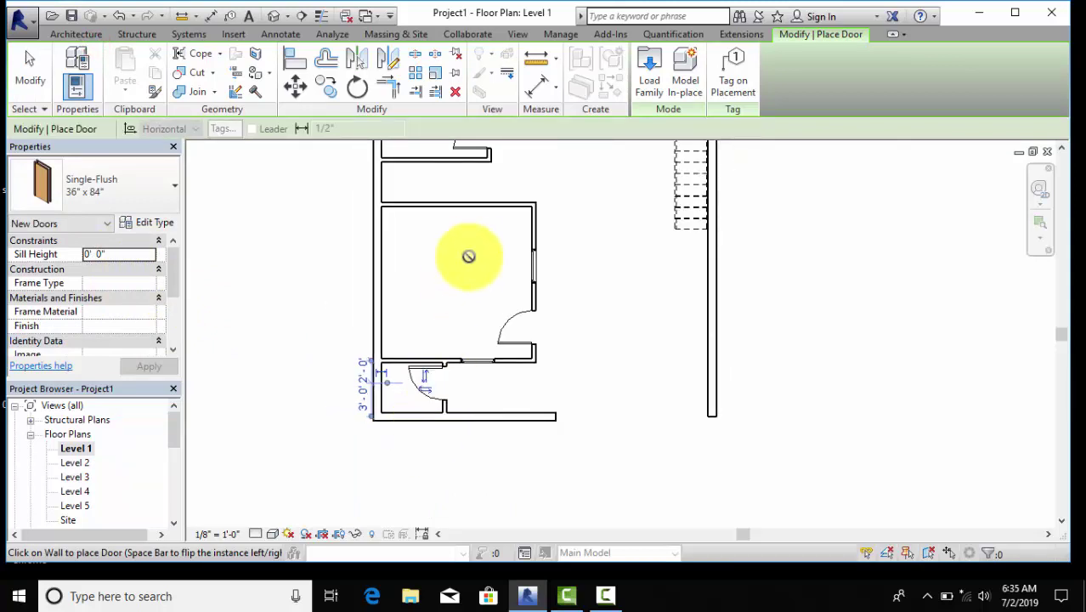
pyautogui.scroll(-1, 424, 432)
pyautogui.scroll(-1, 429, 368)
pyautogui.scroll(-1, 425, 357)
pyautogui.scroll(2, 517, 161)
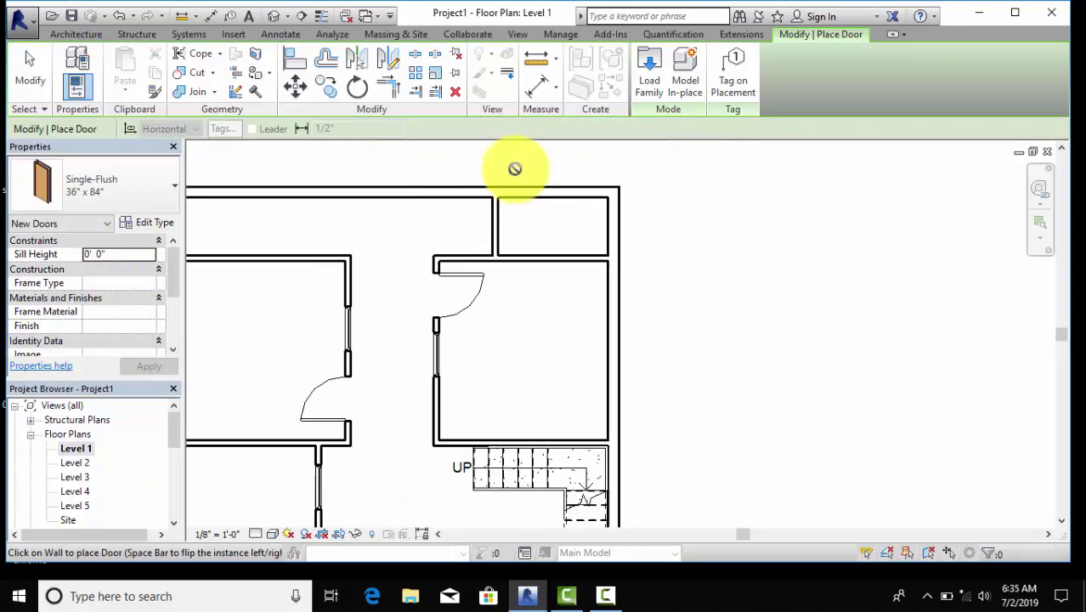
pyautogui.scroll(1, 510, 204)
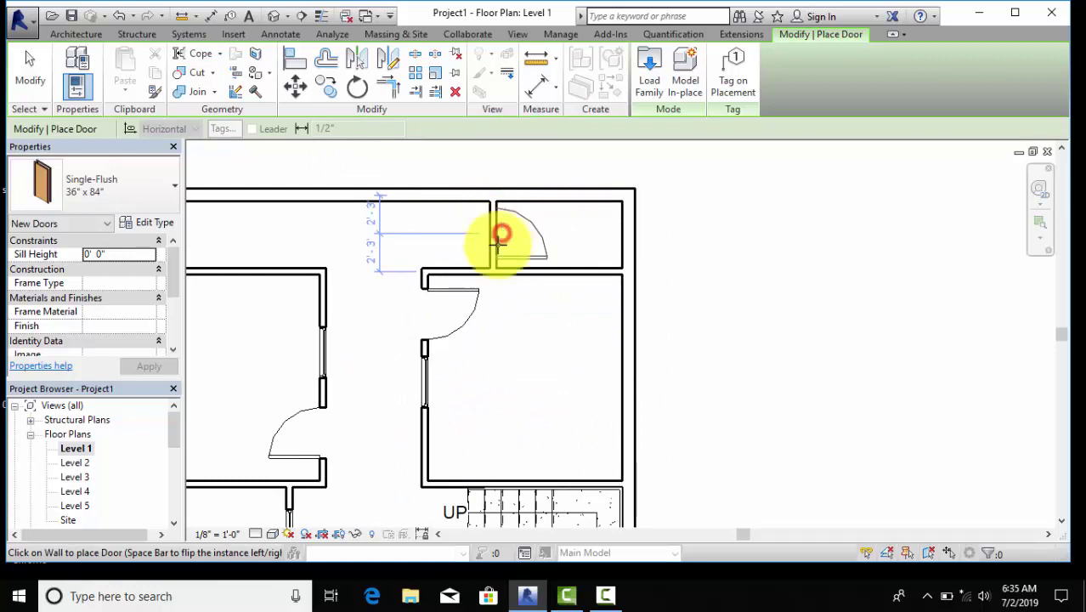
# Step: Place a second Single-Flush door into the new top-right room and end door placement
pyautogui.click(500, 243)
pyautogui.scroll(-1, 461, 315)
pyautogui.scroll(-2, 456, 219)
pyautogui.rightClick(455, 210)
pyautogui.click(495, 220)
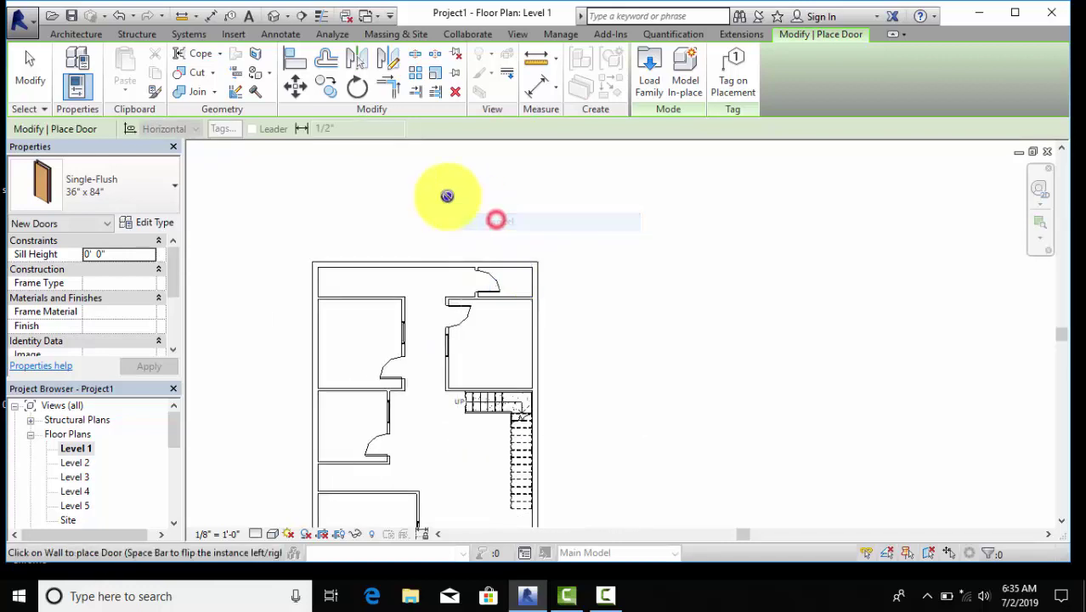
pyautogui.scroll(-2, 447, 193)
pyautogui.moveTo(463, 255); pyautogui.dragTo(501, 217, button='middle')
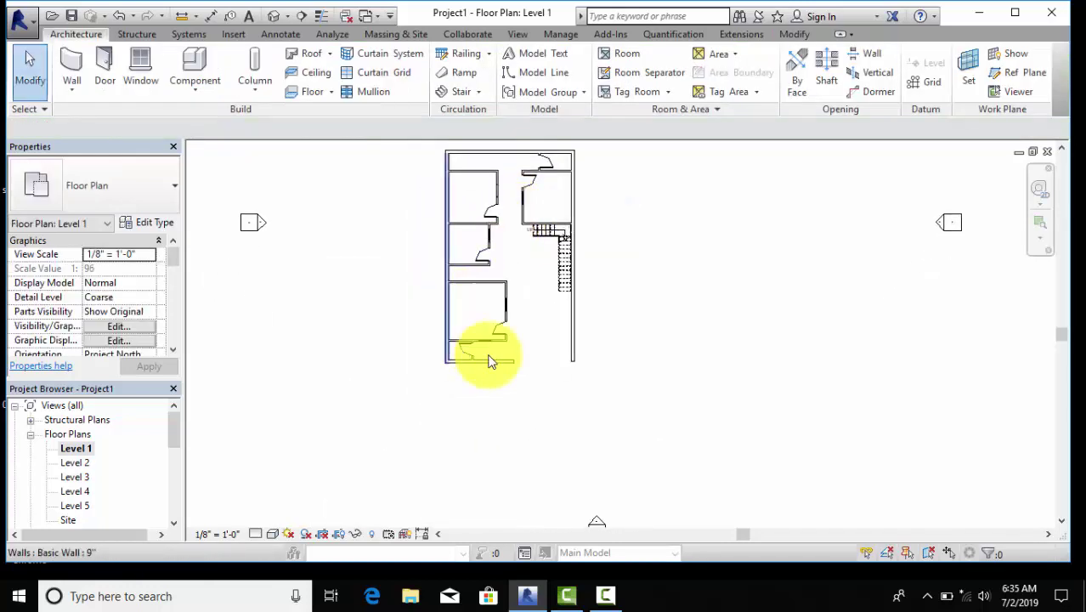
pyautogui.moveTo(558, 347); pyautogui.dragTo(550, 385, button='middle')
pyautogui.scroll(2, 416, 410)
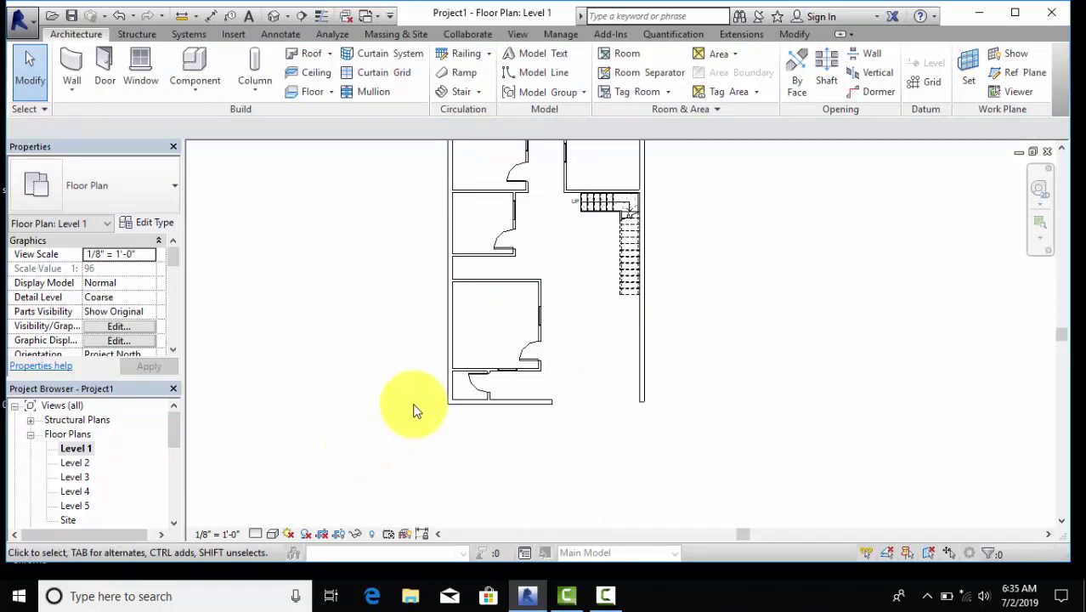
pyautogui.keyDown('ctrl'); pyautogui.scroll(1, 382, 391); pyautogui.keyUp('ctrl')
pyautogui.keyDown('ctrl'); pyautogui.scroll(1, 349, 331); pyautogui.keyUp('ctrl')
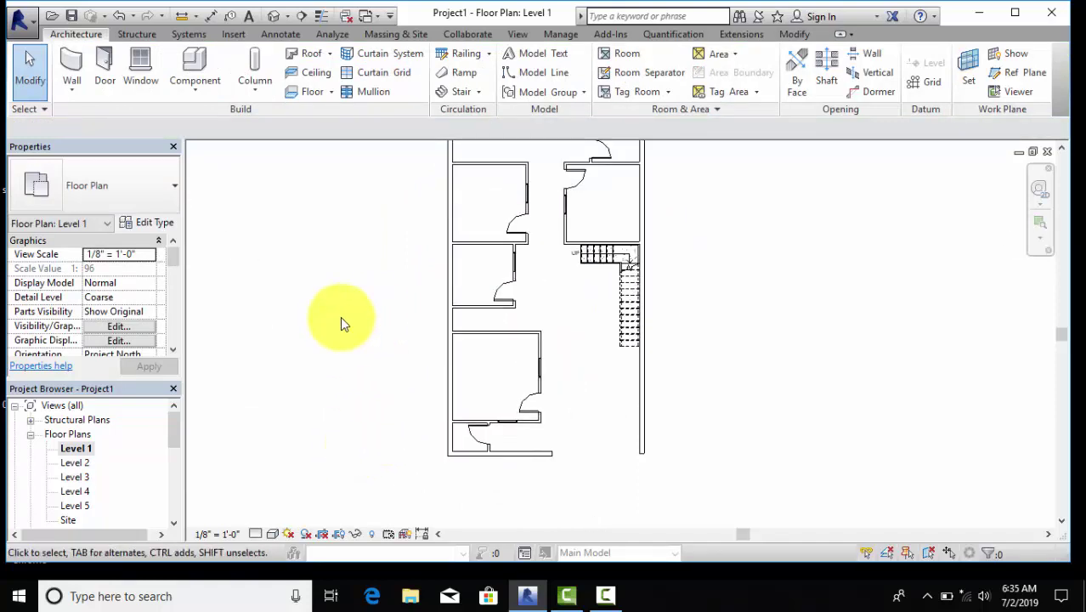
pyautogui.moveTo(356, 322); pyautogui.dragTo(357, 352, button='middle')
pyautogui.click(518, 34)
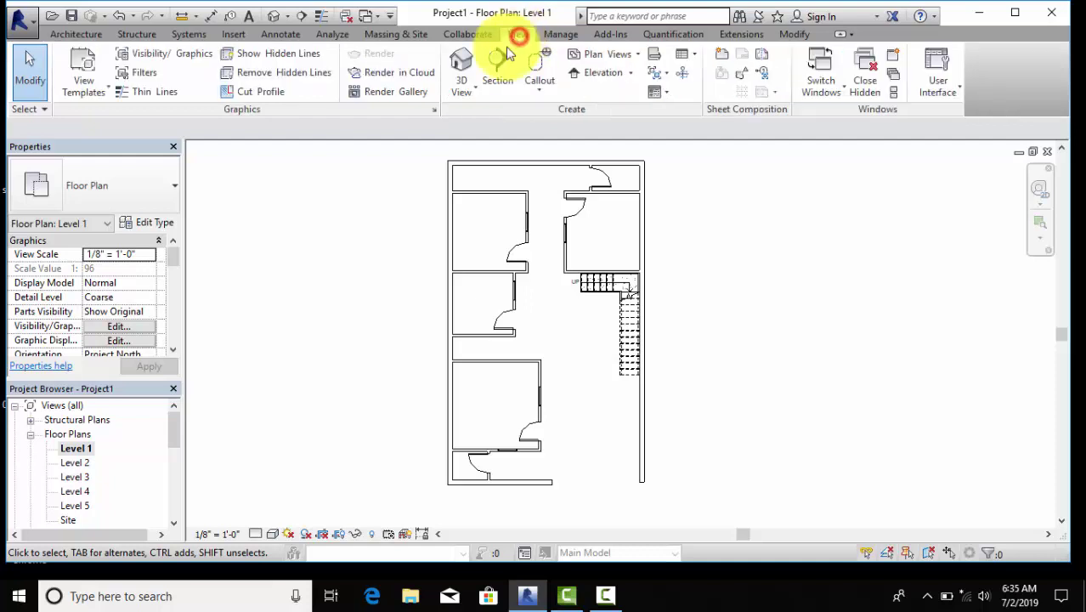
# Step: Open the default {3D} view with the Realistic visual style
pyautogui.click(461, 63)
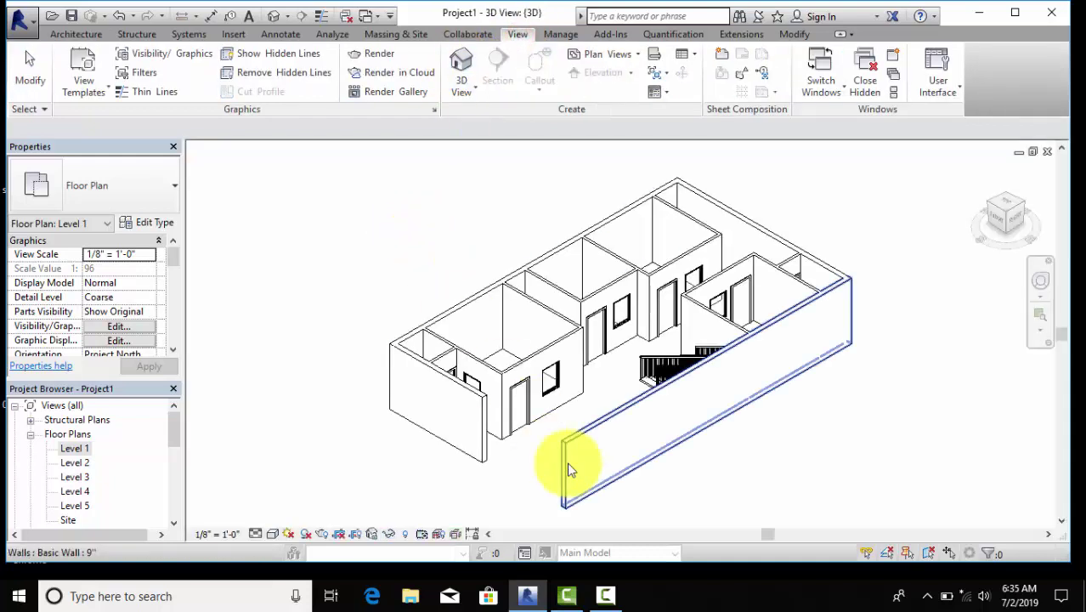
pyautogui.click(273, 534)
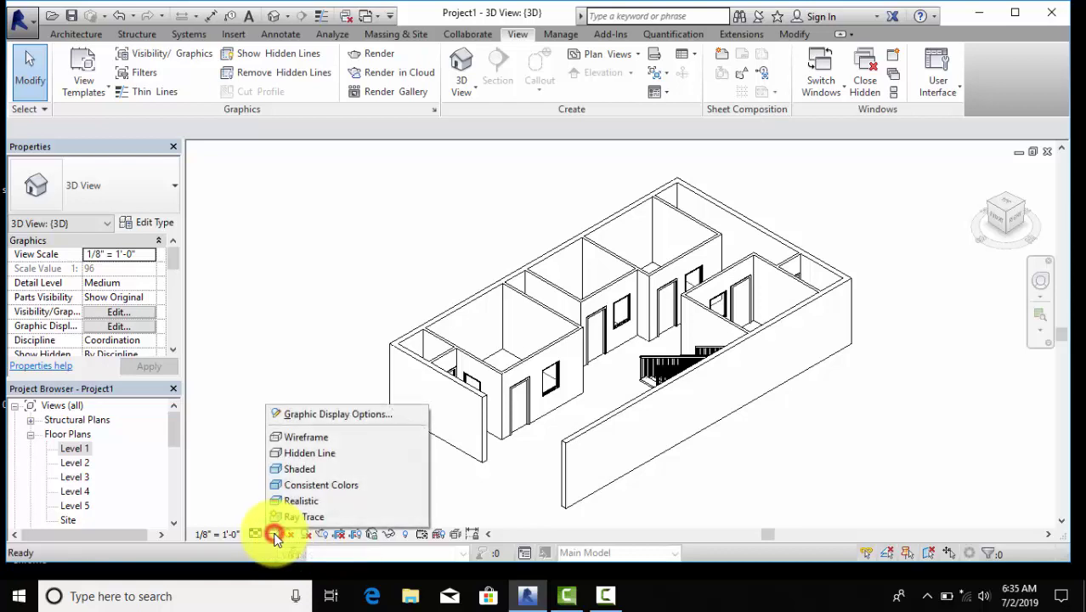
pyautogui.click(296, 504)
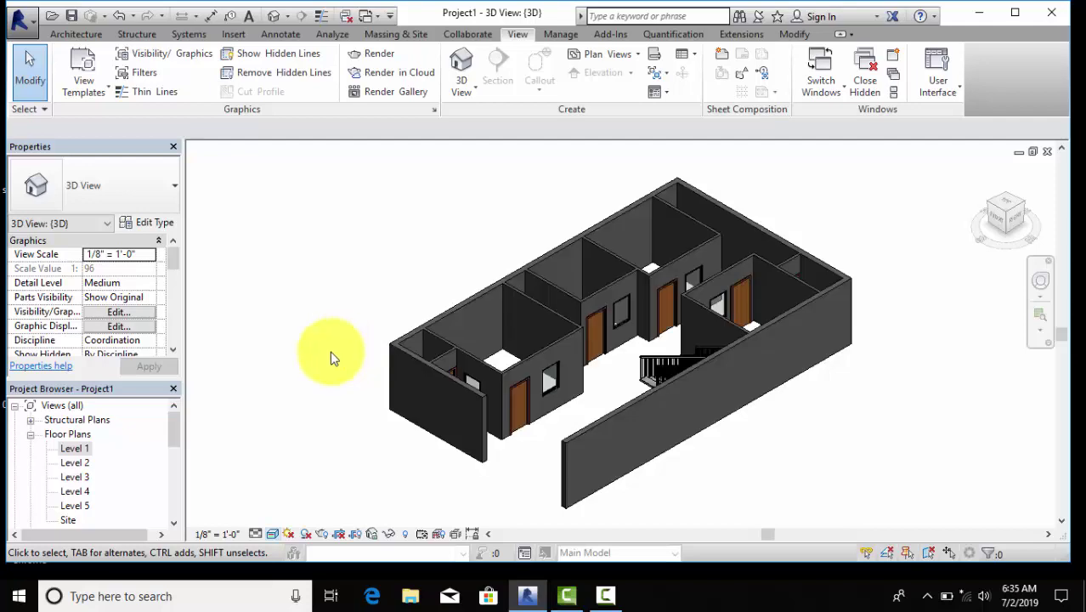
# Step: Orbit the house to inspect its rooms, doors, windows and L-shaped stair from several angles
pyautogui.moveTo(333, 357)
pyautogui.keyDown('shift'); pyautogui.mouseDown(button='middle')
pyautogui.moveTo(517, 374)
pyautogui.moveTo(528, 435)
pyautogui.mouseUp(button='middle'); pyautogui.keyUp('shift')
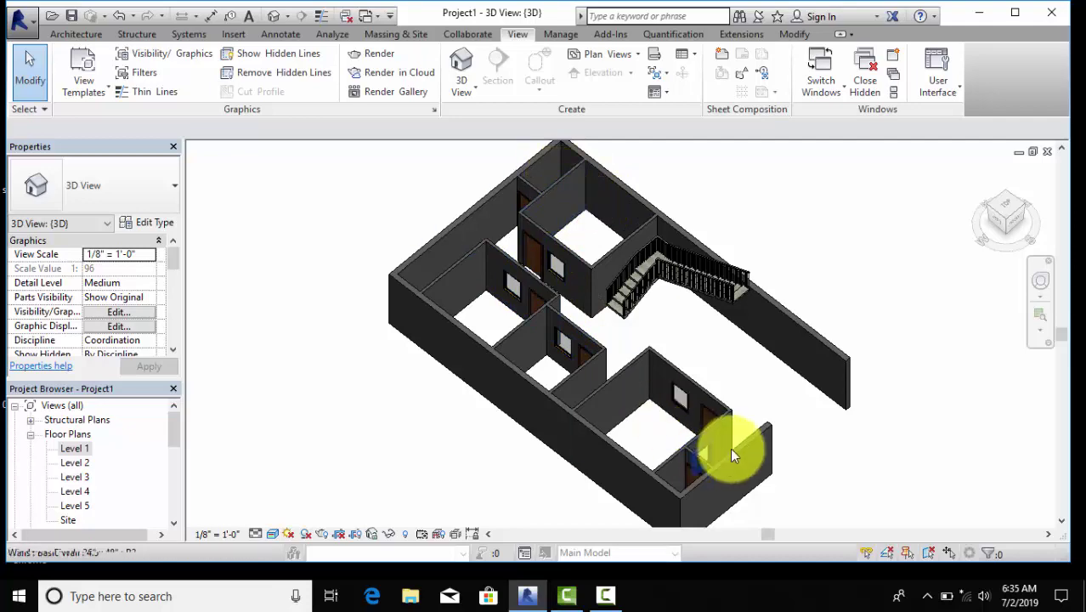
pyautogui.moveTo(699, 359)
pyautogui.keyDown('shift'); pyautogui.mouseDown(button='middle')
pyautogui.moveTo(601, 420)
pyautogui.moveTo(591, 381)
pyautogui.moveTo(632, 361)
pyautogui.moveTo(563, 366)
pyautogui.mouseUp(button='middle'); pyautogui.keyUp('shift')
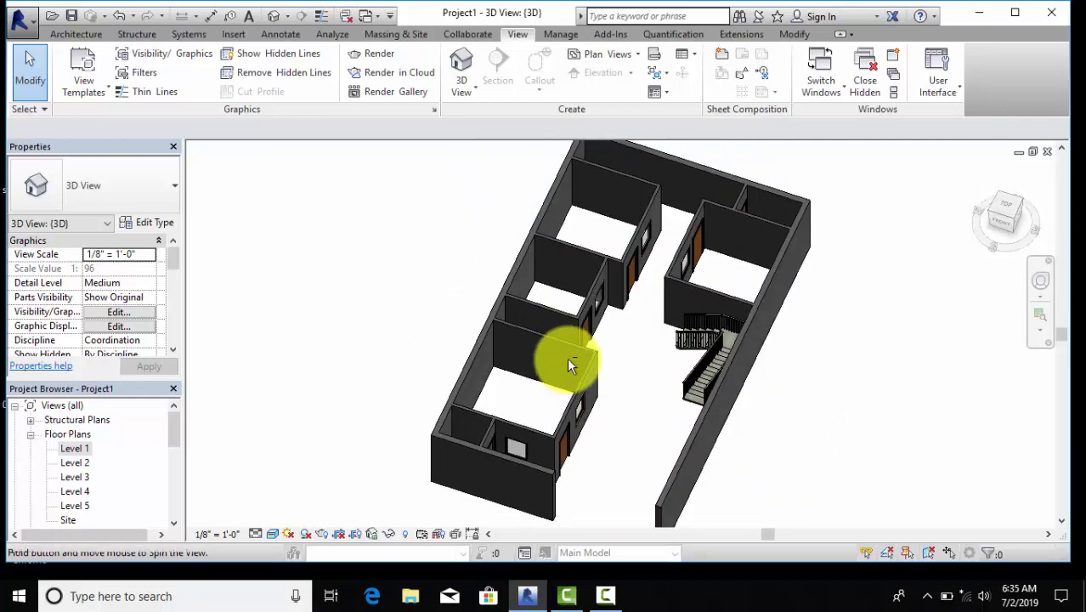
pyautogui.moveTo(671, 428)
pyautogui.keyDown('shift'); pyautogui.mouseDown(button='middle')
pyautogui.moveTo(633, 434)
pyautogui.moveTo(441, 397)
pyautogui.moveTo(412, 445)
pyautogui.moveTo(534, 412)
pyautogui.moveTo(703, 412)
pyautogui.moveTo(728, 381)
pyautogui.moveTo(771, 364)
pyautogui.moveTo(737, 396)
pyautogui.mouseUp(button='middle'); pyautogui.keyUp('shift')
pyautogui.scroll(2, 737, 396)
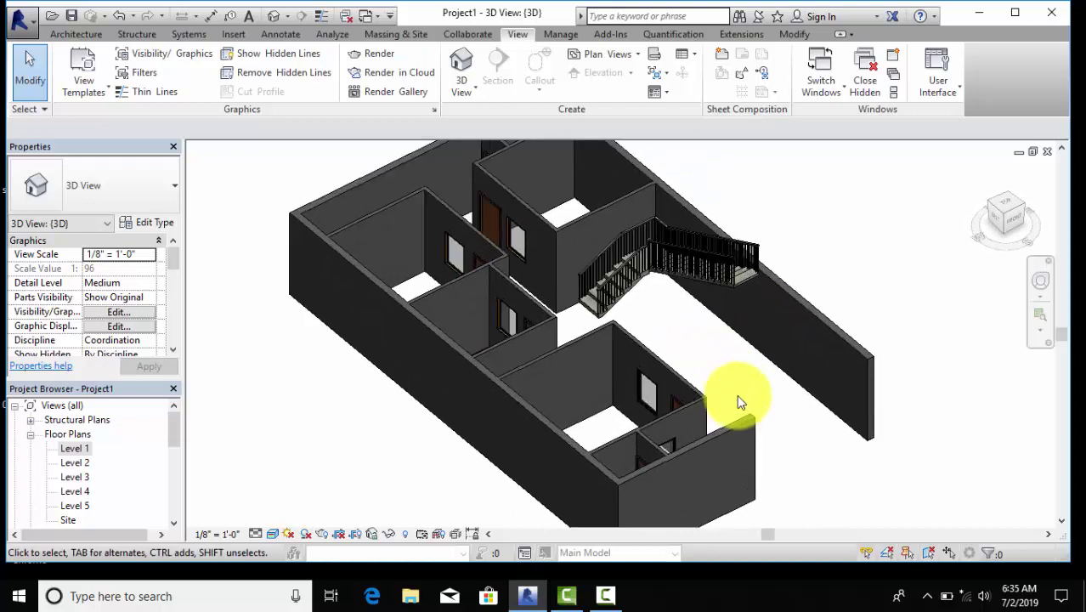